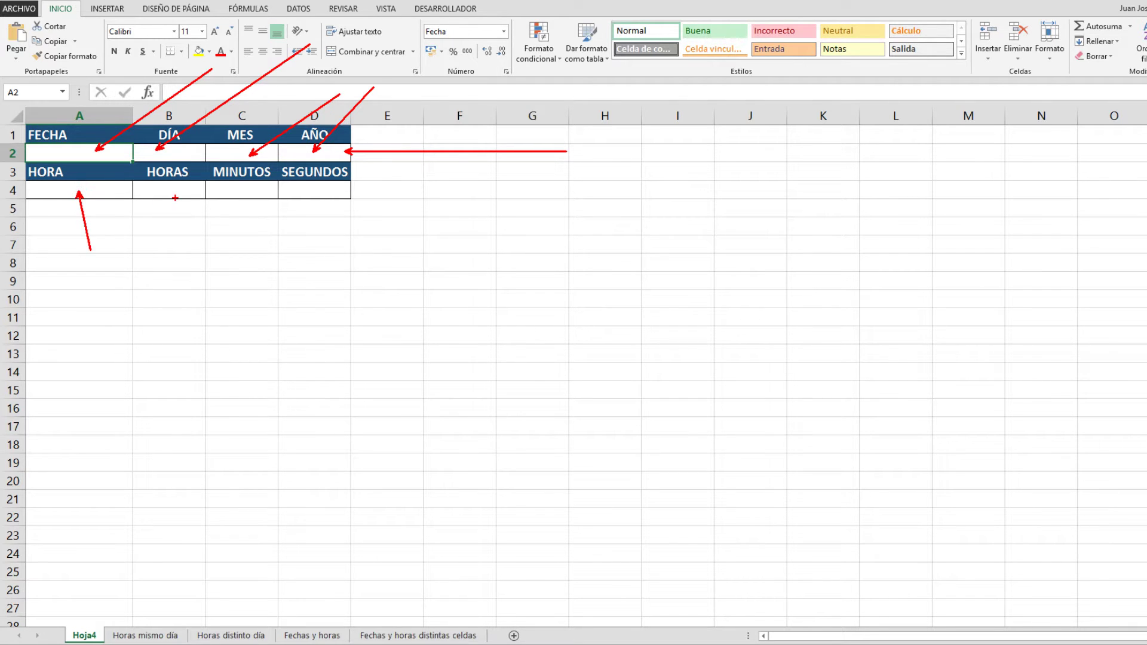
pyautogui.moveTo(175, 193); pyautogui.dragTo(192, 255)
pyautogui.moveTo(241, 193); pyautogui.dragTo(267, 253)
pyautogui.moveTo(322, 192); pyautogui.dragTo(352, 303)
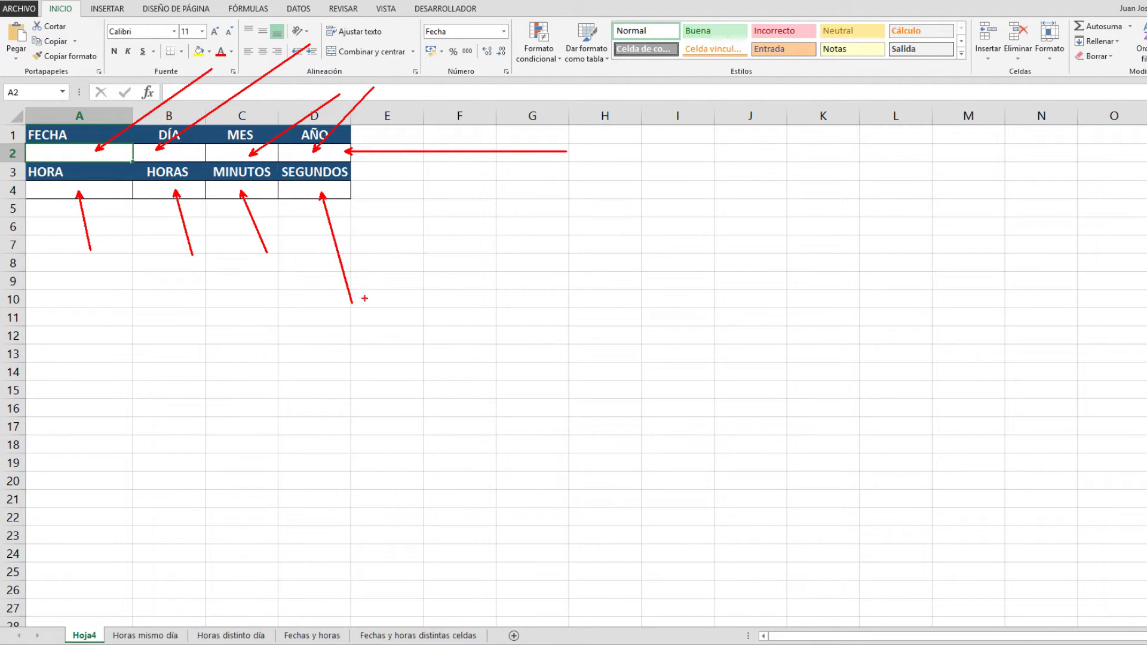
pyautogui.rightClick(473, 213)
pyautogui.rightClick(499, 414)
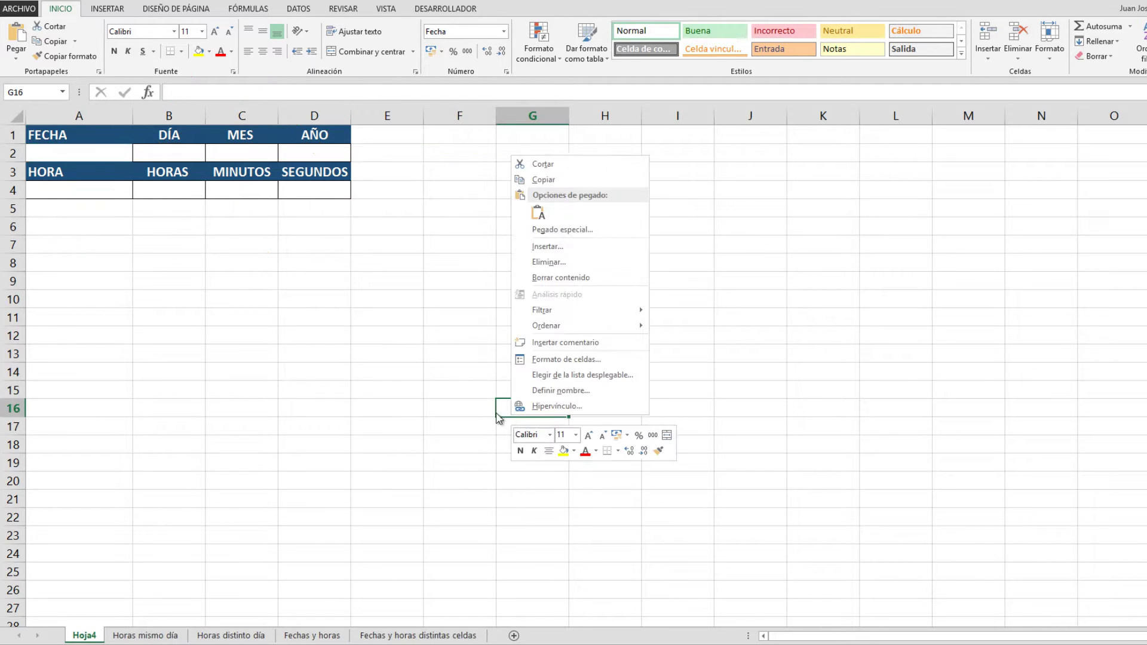
# Enter the current date in cell A2 under FECHA with the formula =HOY()
pyautogui.click(66, 151)
pyautogui.click(67, 152)
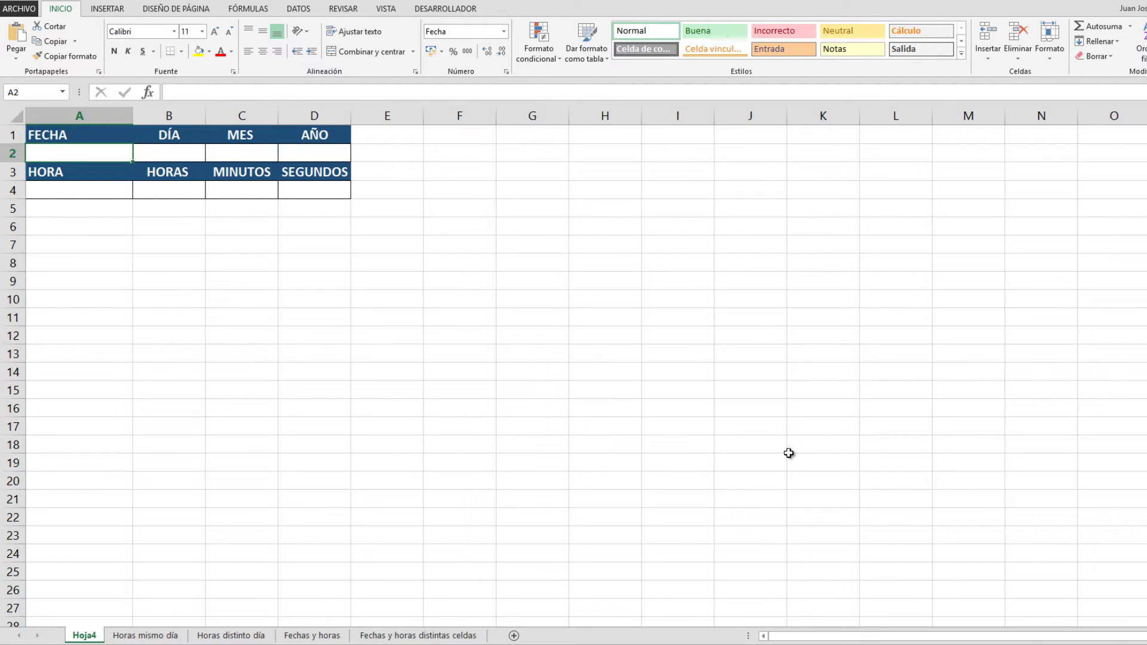
pyautogui.write('=')
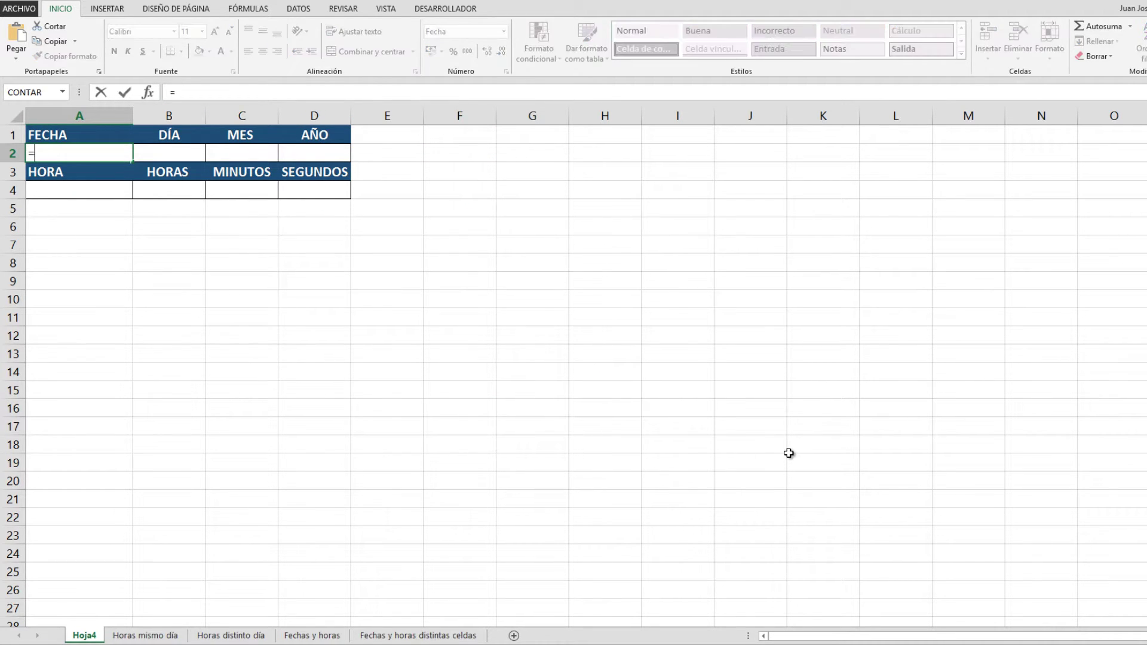
pyautogui.write('hoy()')
pyautogui.press('Return')
# Extract the day from the date into cell B2 under DÍA with the formula =DIA(A2)
pyautogui.click(144, 159)
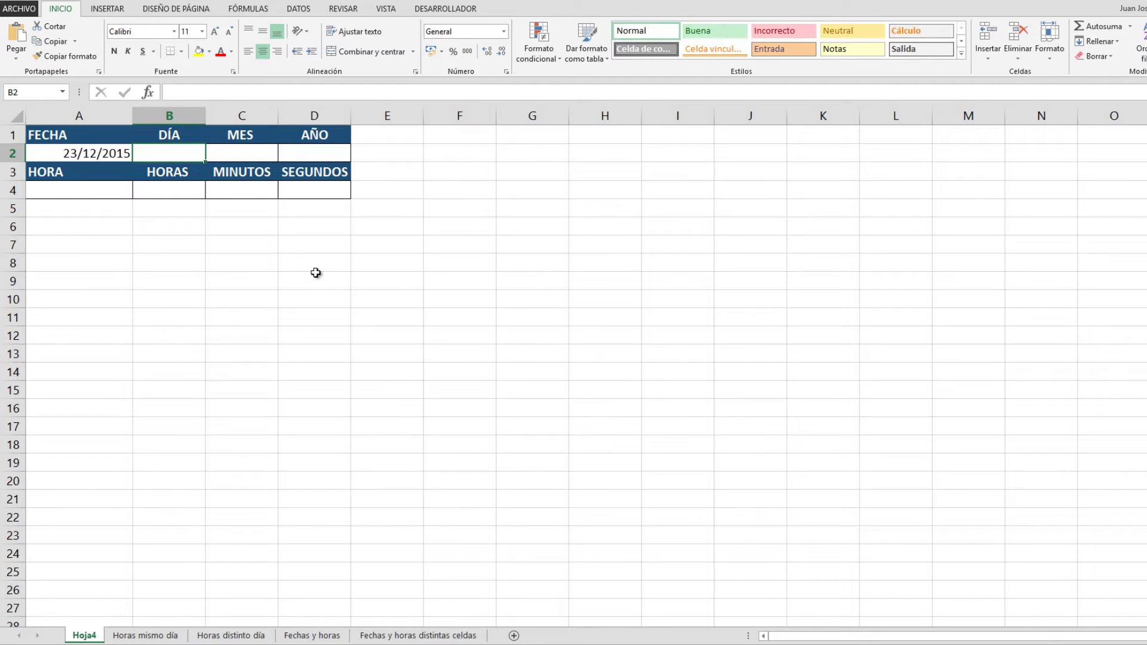
pyautogui.write('=di')
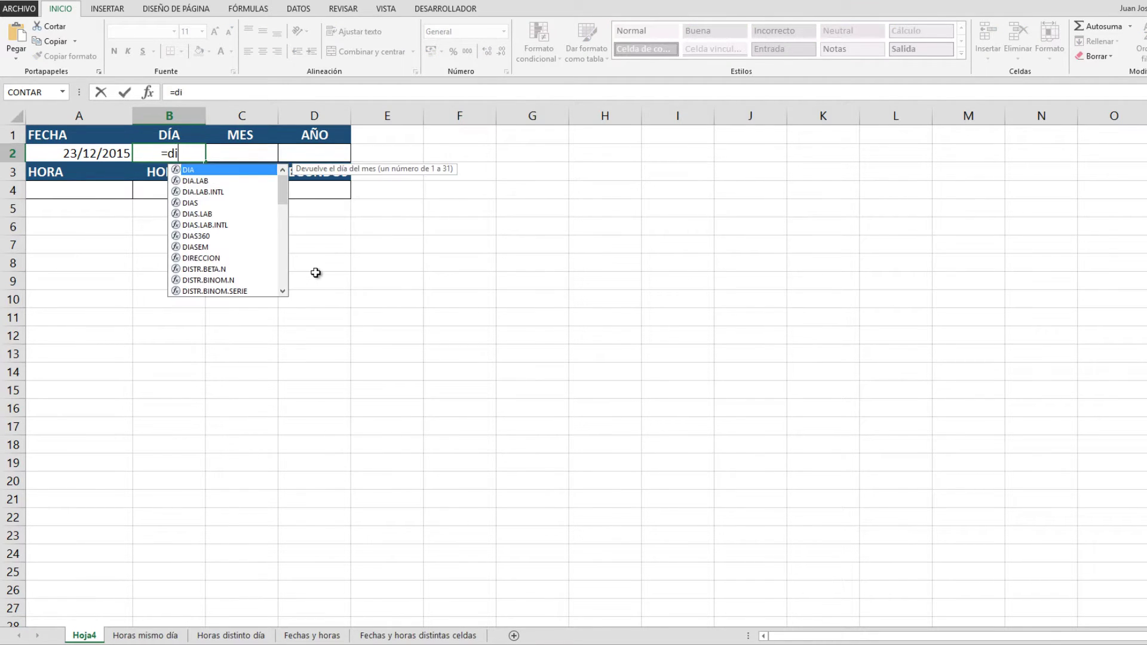
pyautogui.write('a(')
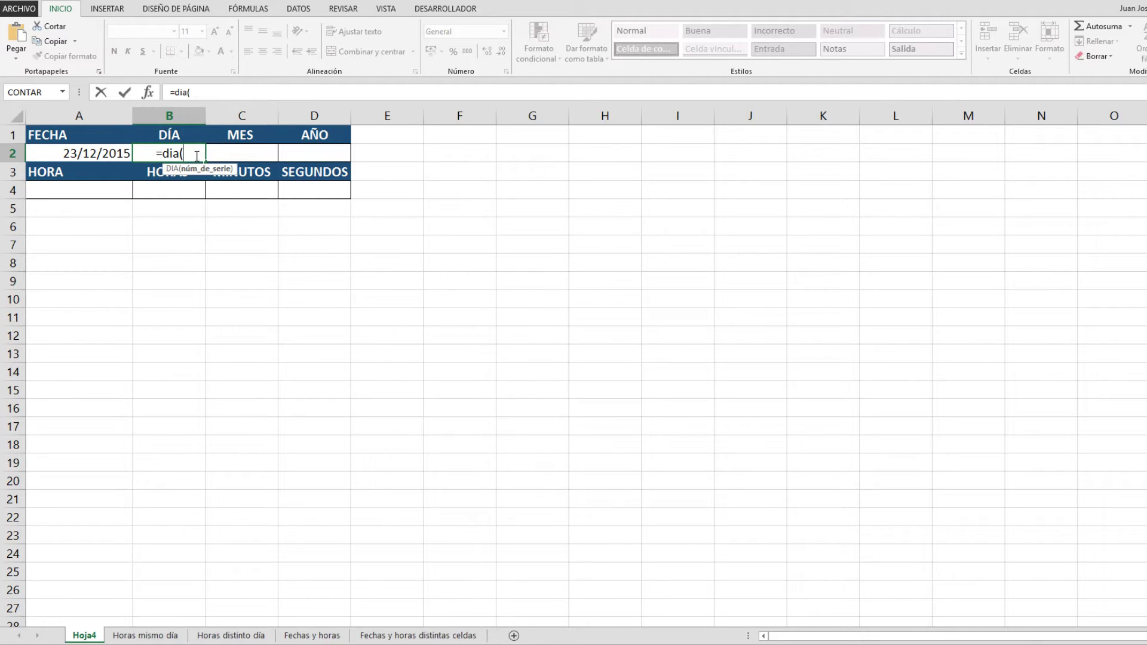
pyautogui.click(80, 154)
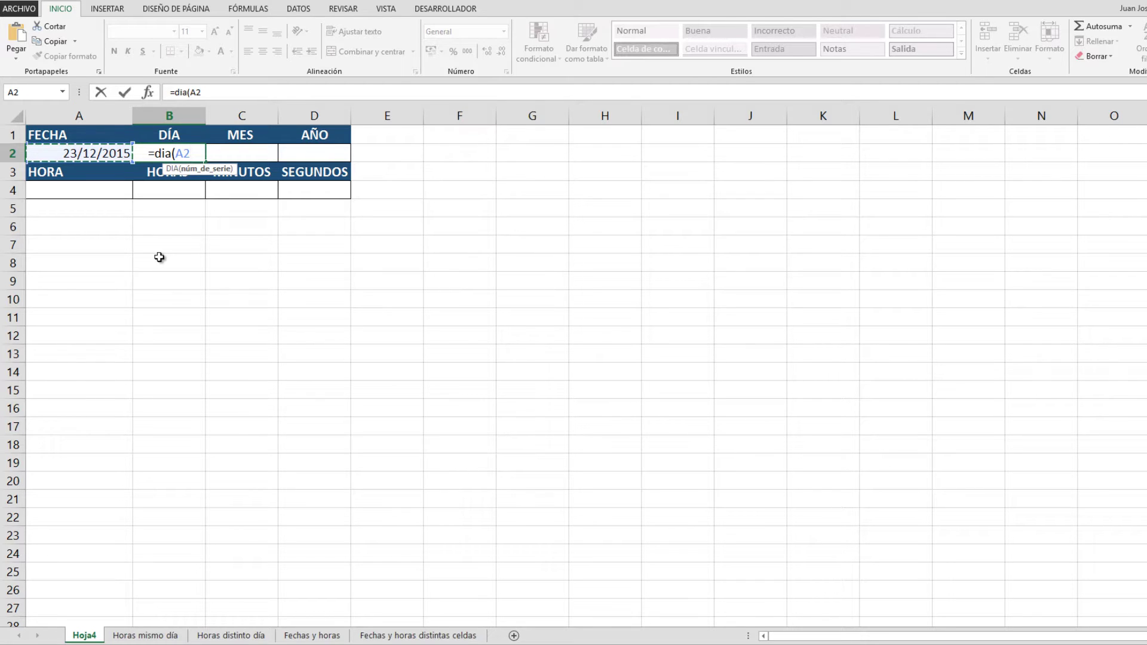
pyautogui.write(')')
pyautogui.hotkey('ctrl', 'Return')
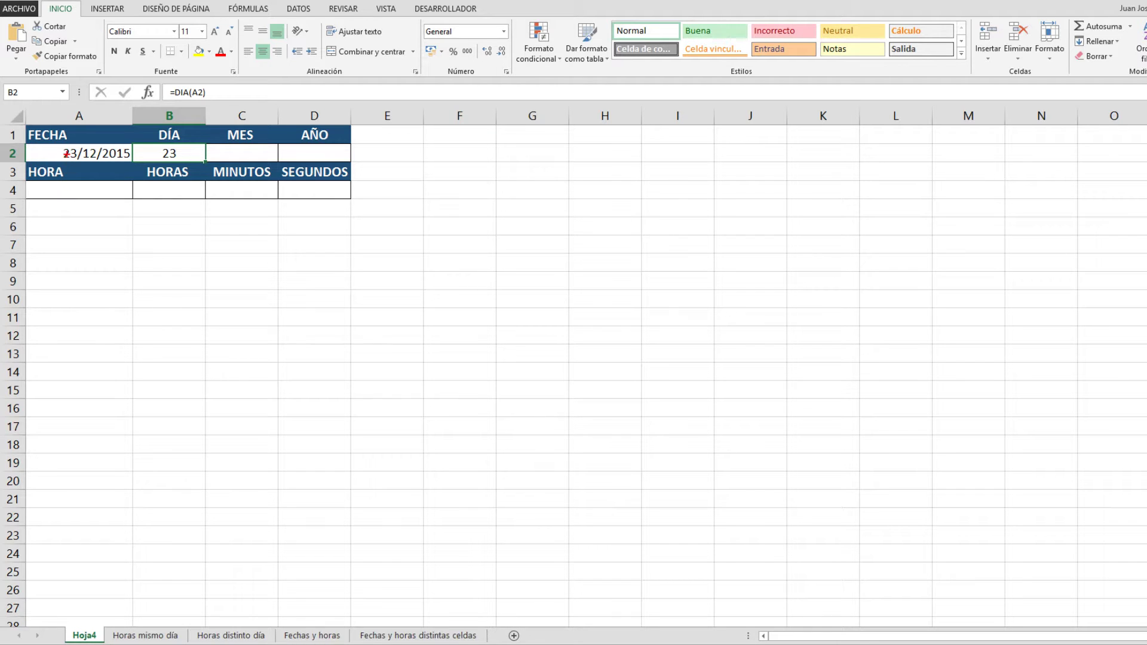
pyautogui.moveTo(66, 154); pyautogui.dragTo(94, 72)
pyautogui.press('Escape')
# Extract the month from the date into cell C2 under MES with the formula =MES(A2)
pyautogui.click(245, 156)
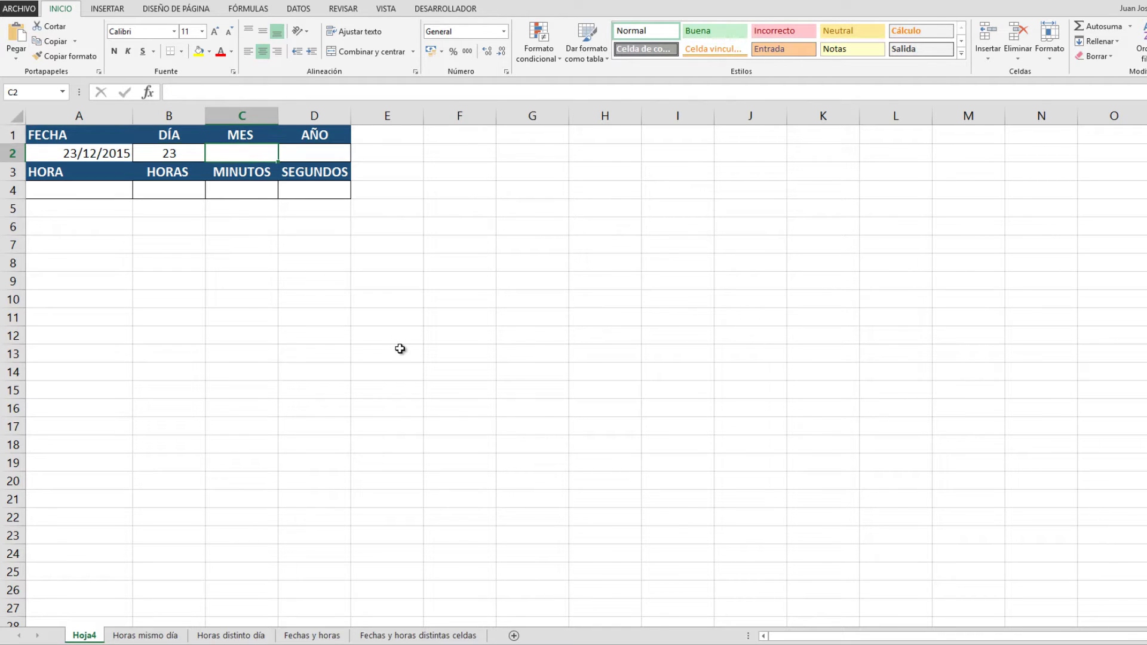
pyautogui.write('=me')
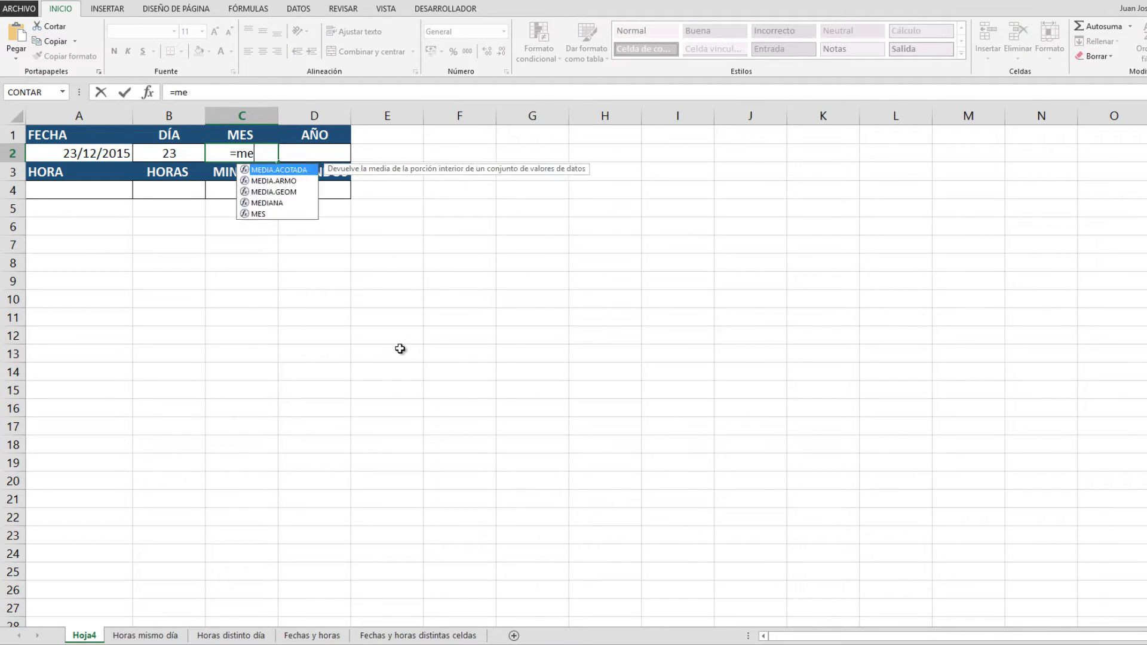
pyautogui.write('s(')
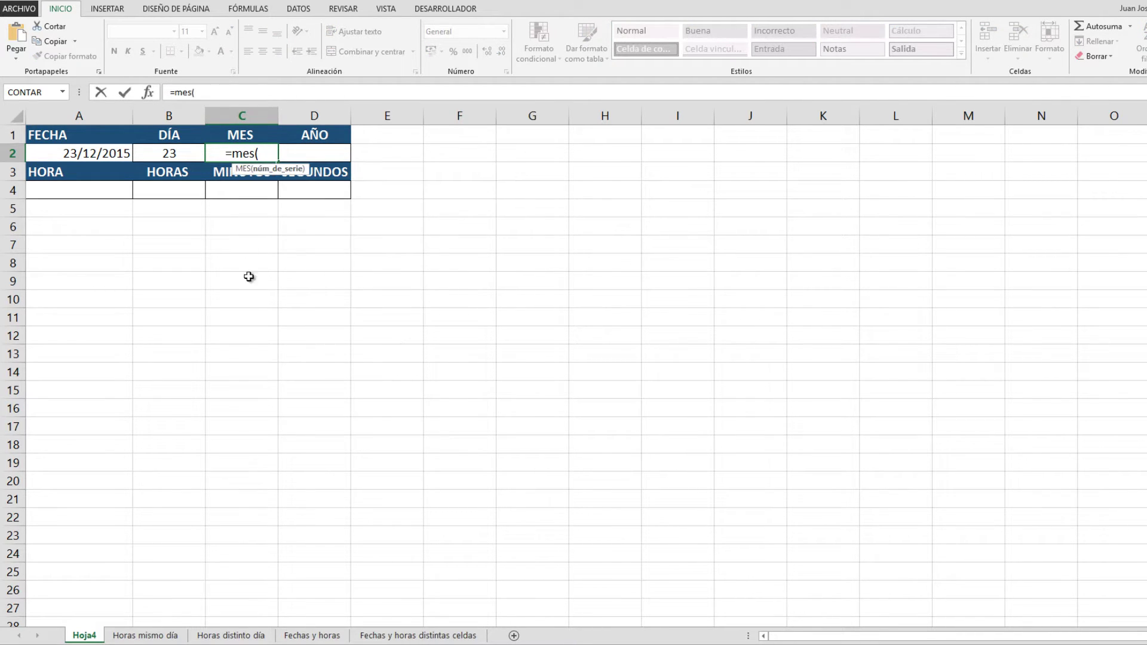
pyautogui.click(90, 156)
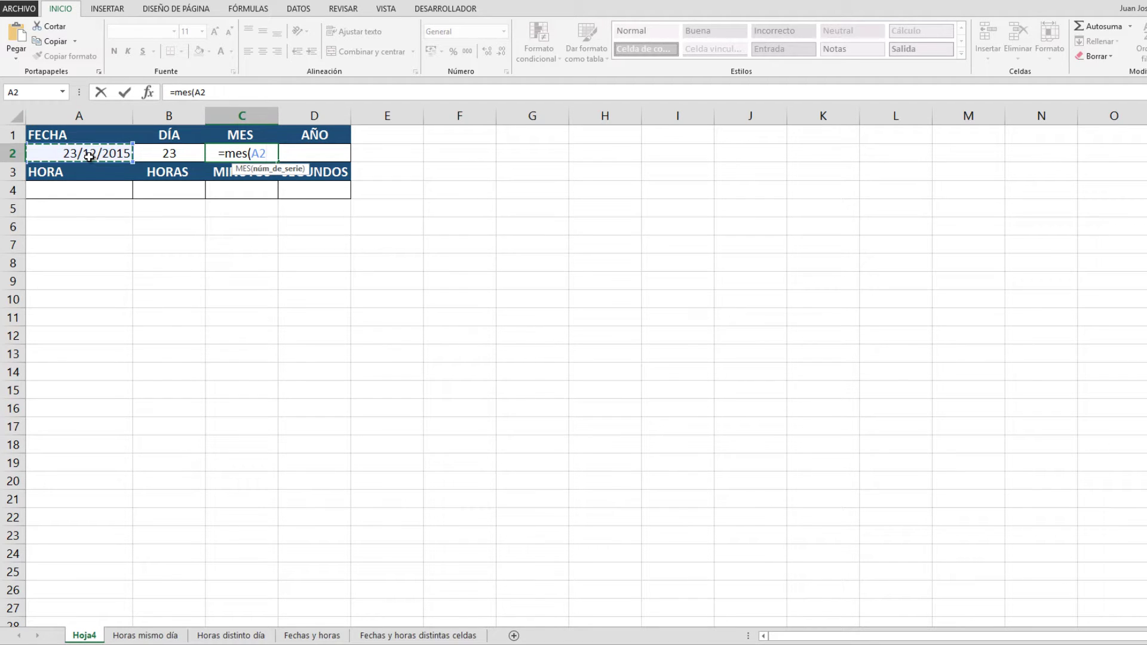
pyautogui.write(')')
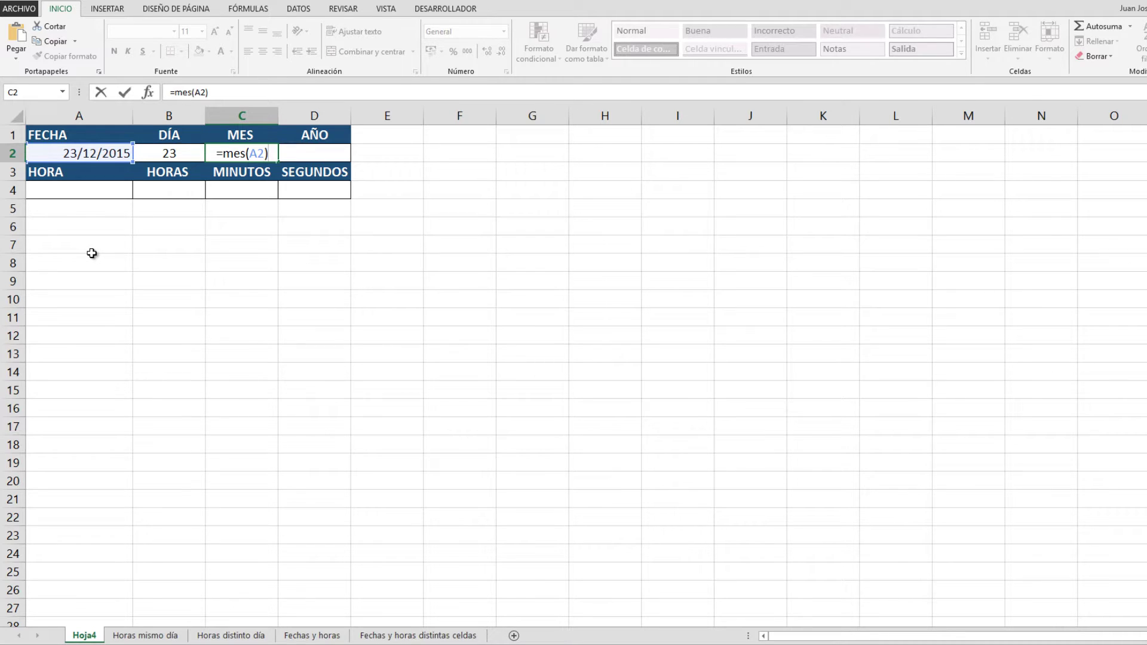
pyautogui.hotkey('ctrl', 'Return')
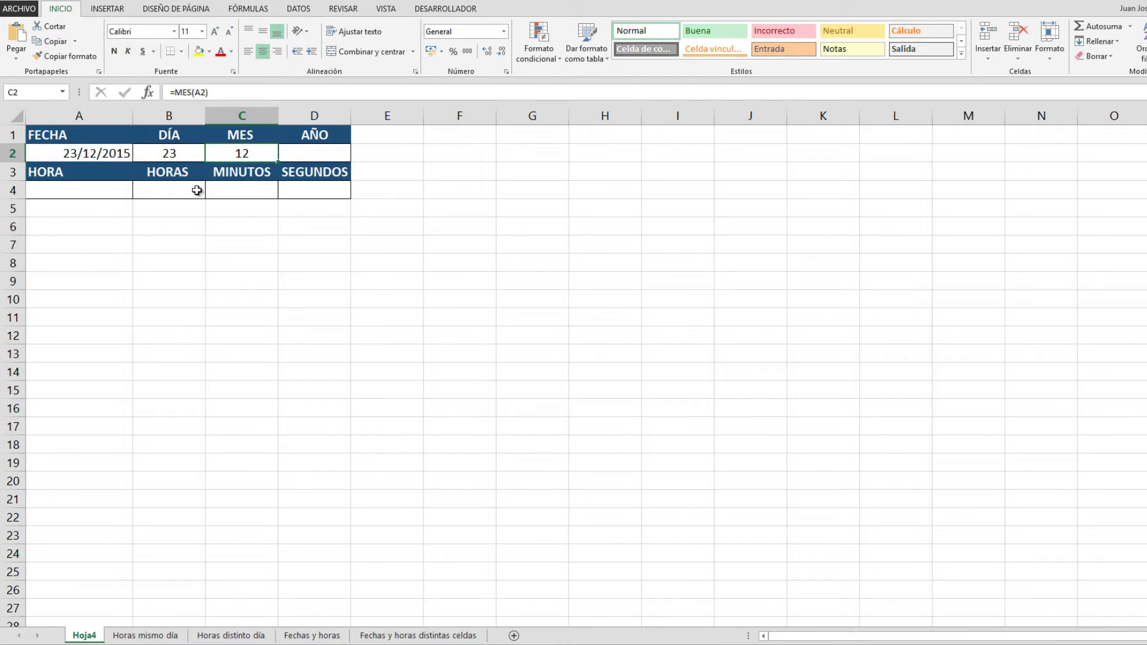
# Extract the year from the date into cell D2 under AÑO with the formula =AÑO(A2)
pyautogui.click(306, 155)
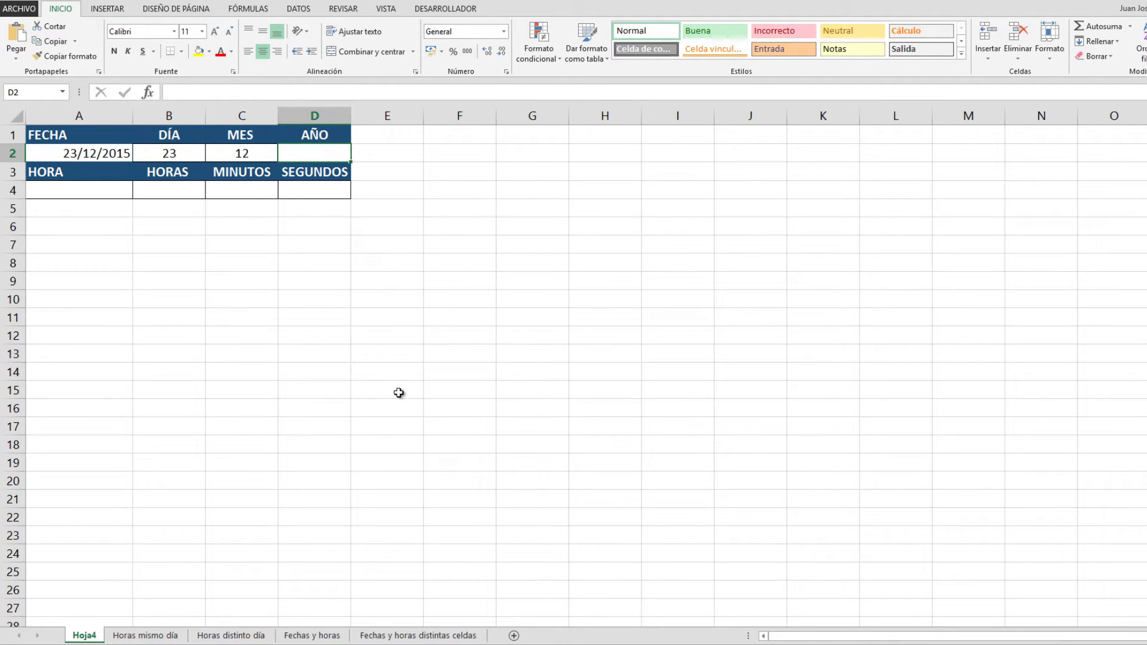
pyautogui.write('=')
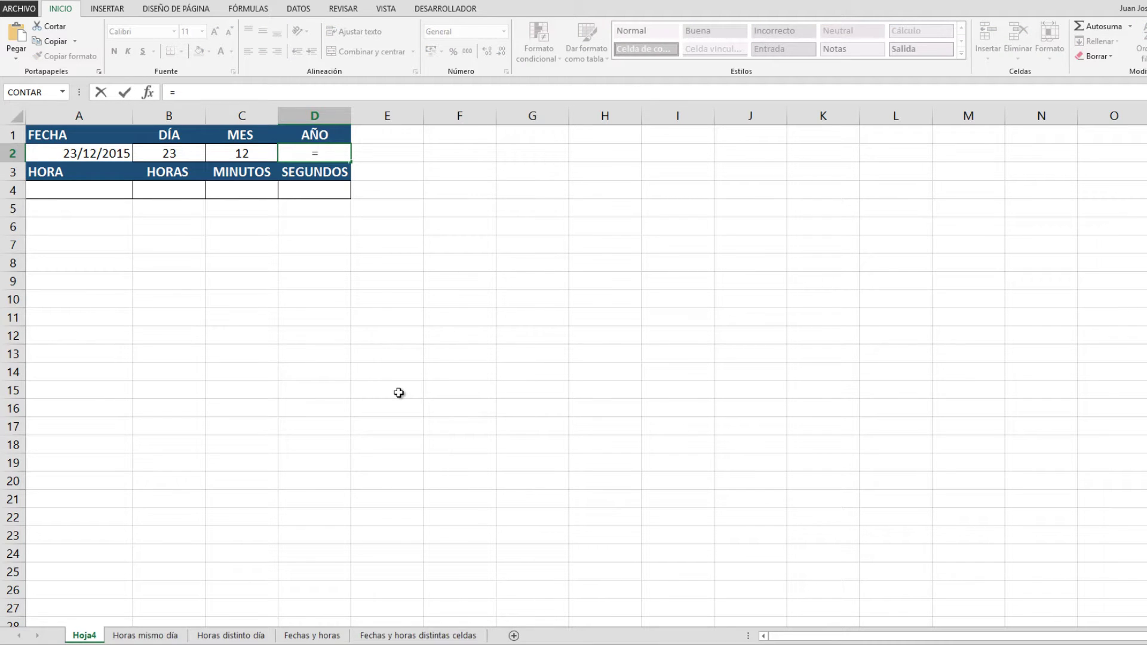
pyautogui.write('año(')
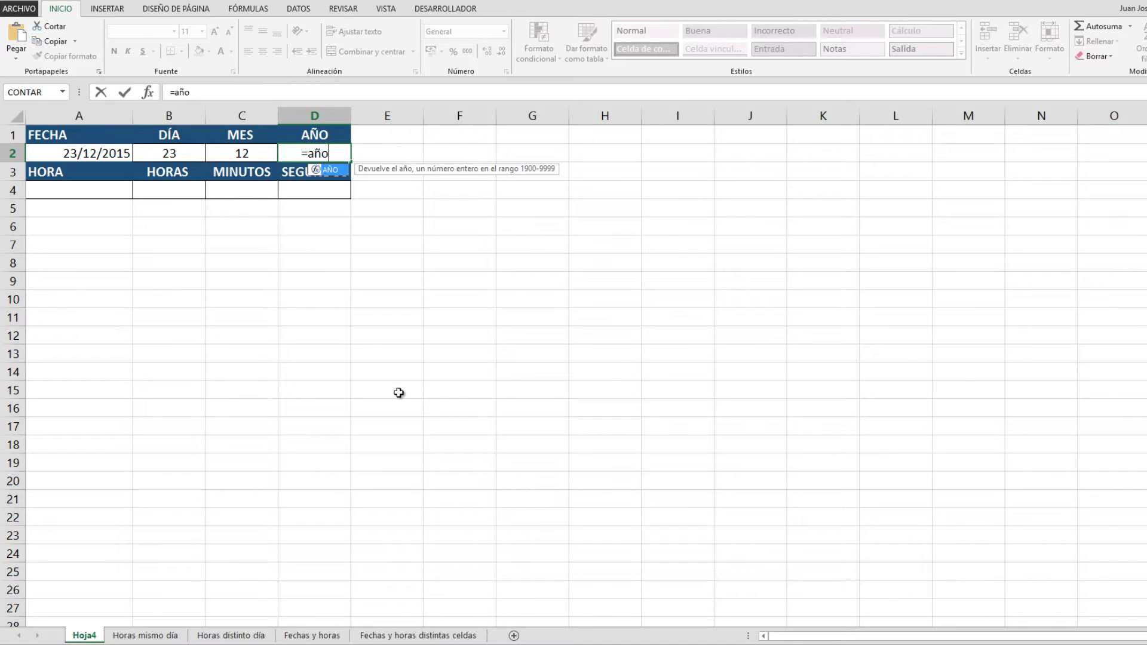
pyautogui.click(84, 151)
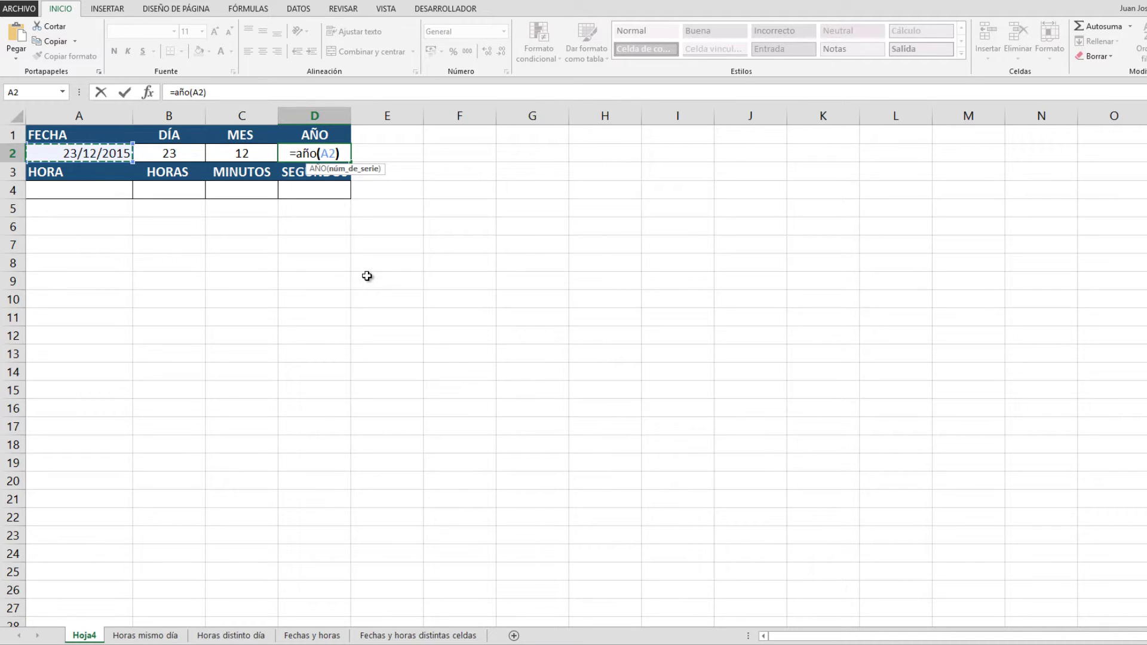
pyautogui.press('Return')
pyautogui.press('Up')
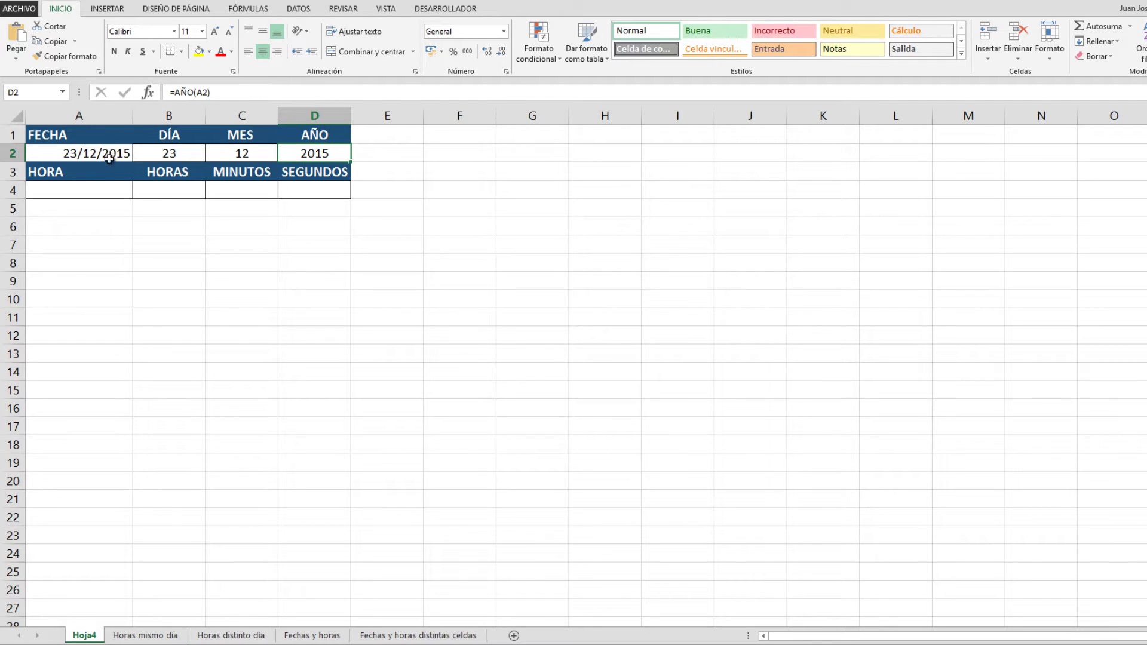
# Enter the time 16:50:00 in cell A4 under HORA
pyautogui.click(77, 193)
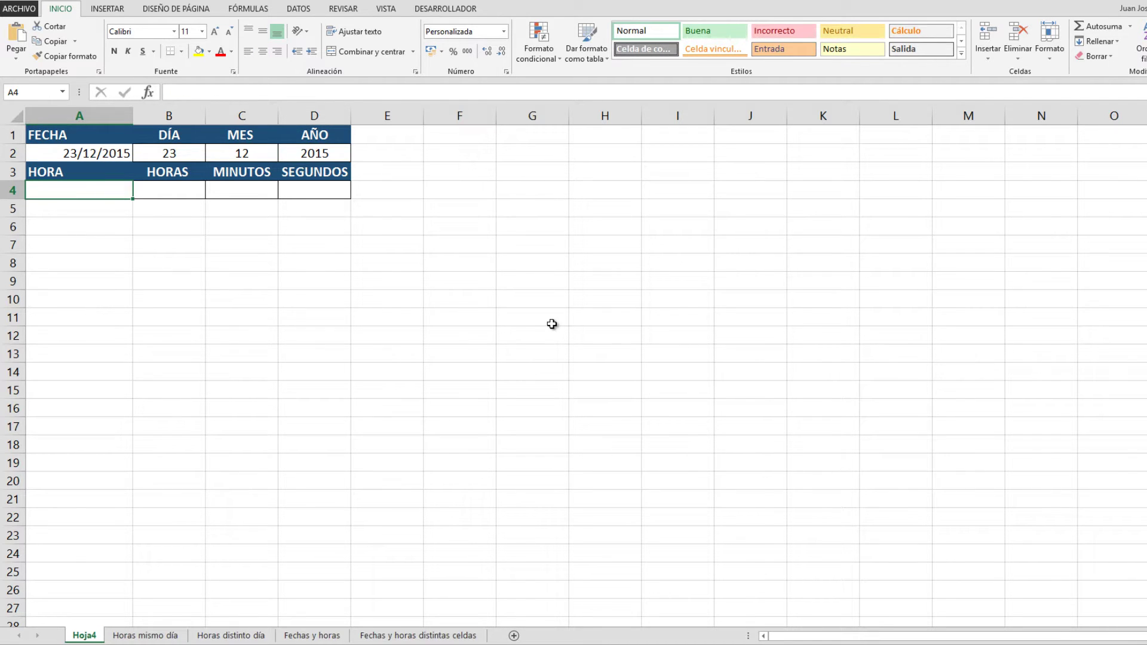
pyautogui.write('16:')
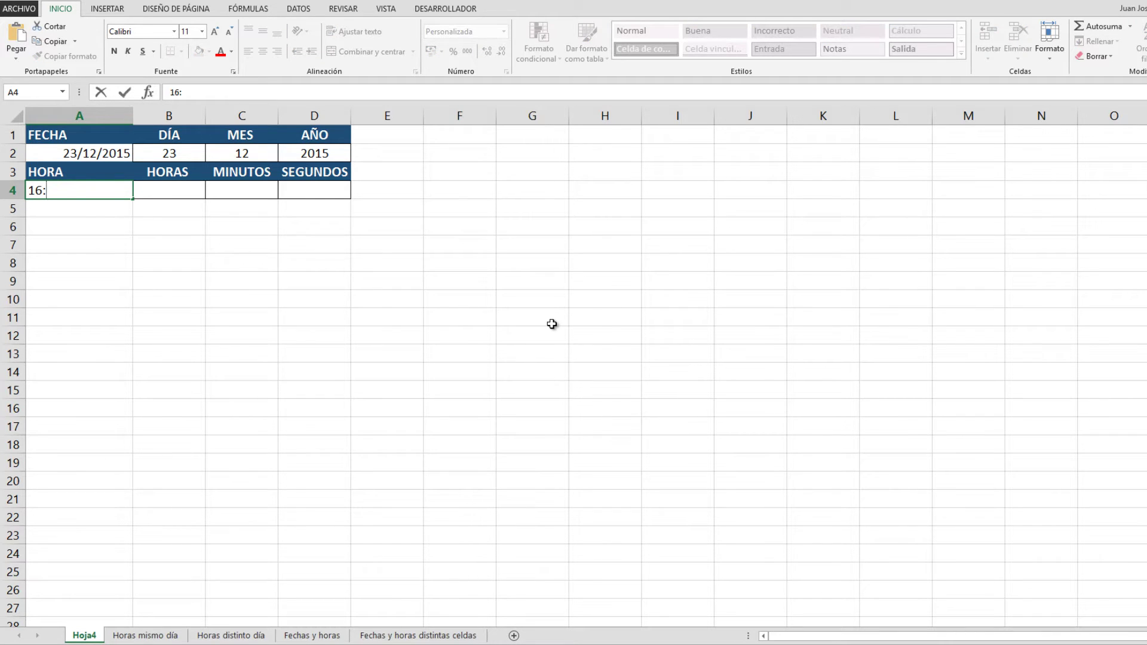
pyautogui.write('50:00')
pyautogui.press('Return')
pyautogui.press('Up')
pyautogui.press('Right')
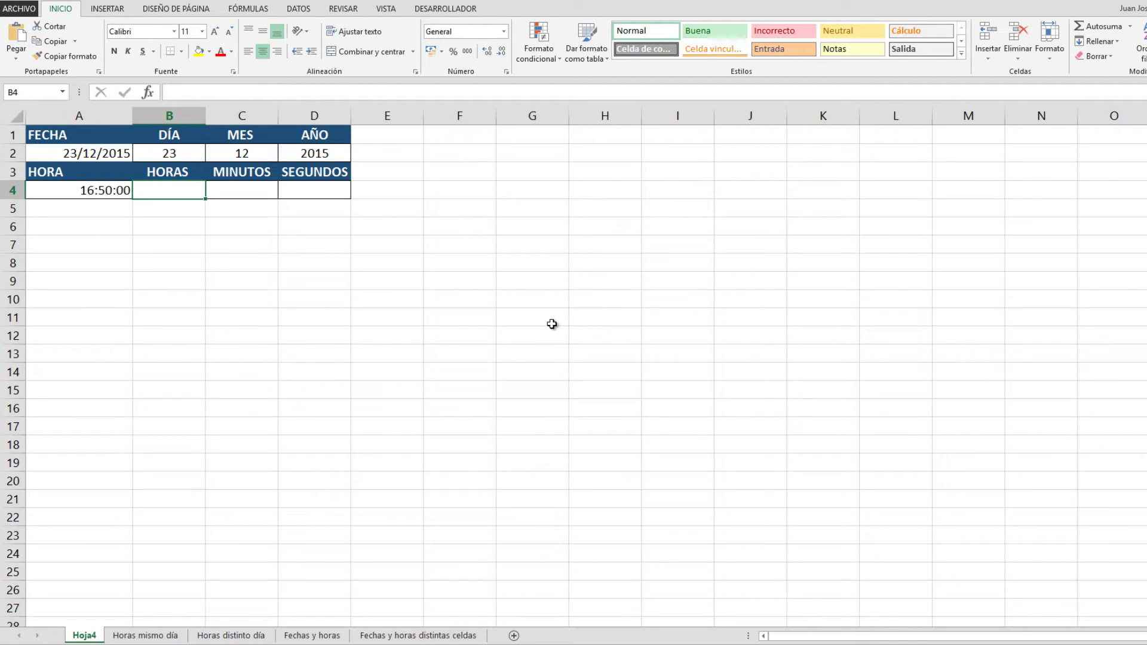
# Change the seconds of the time in cell A4 to 15, making it 16:50:15
pyautogui.press('Left')
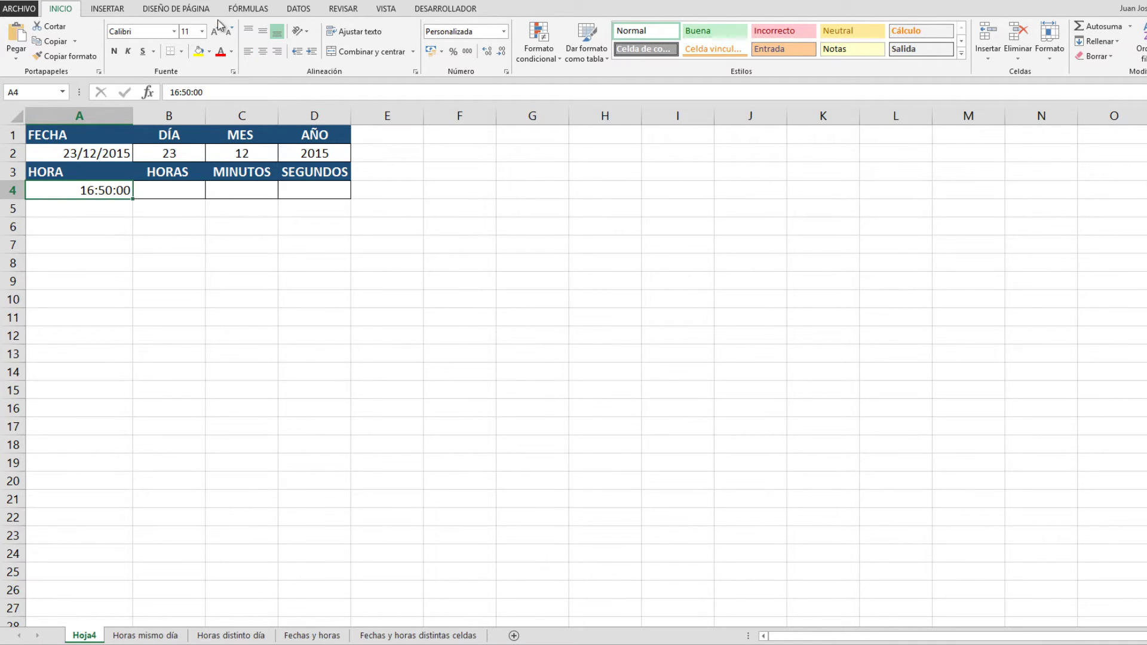
pyautogui.click(206, 94)
pyautogui.press('BackSpace')
pyautogui.press('BackSpace')
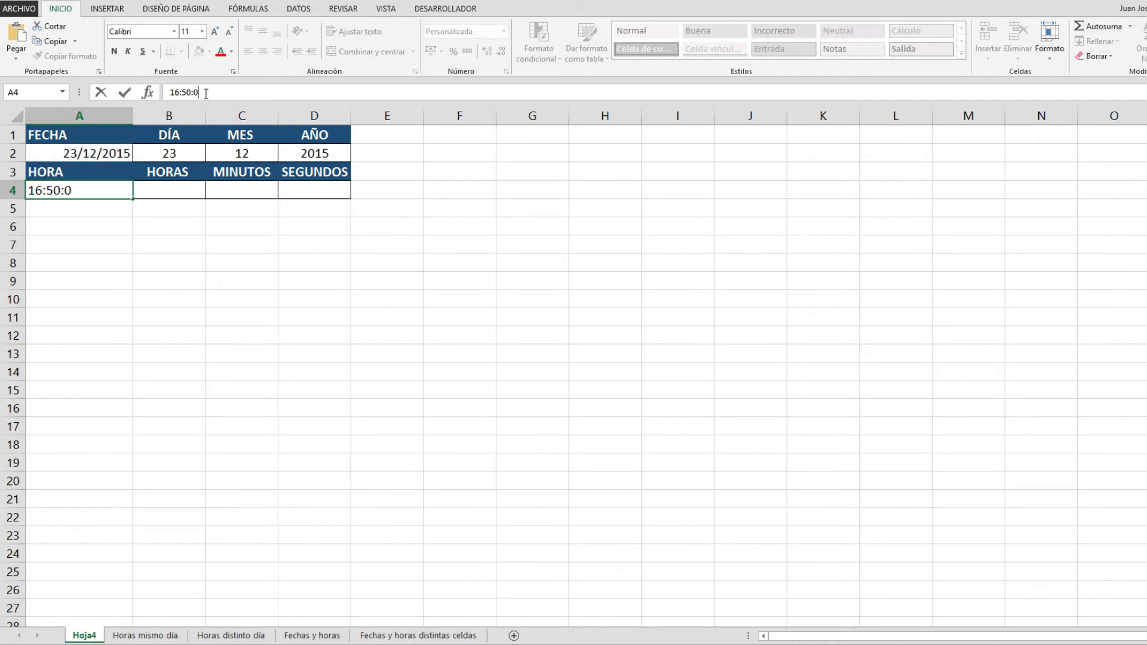
pyautogui.write('15')
pyautogui.press('Return')
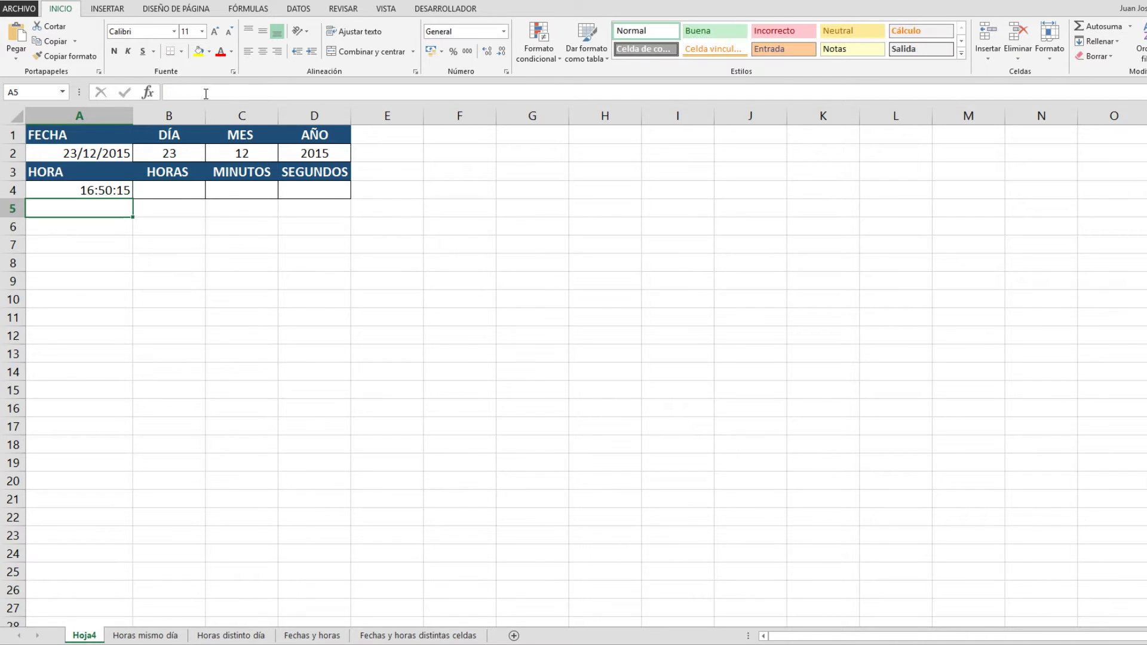
pyautogui.press('Up')
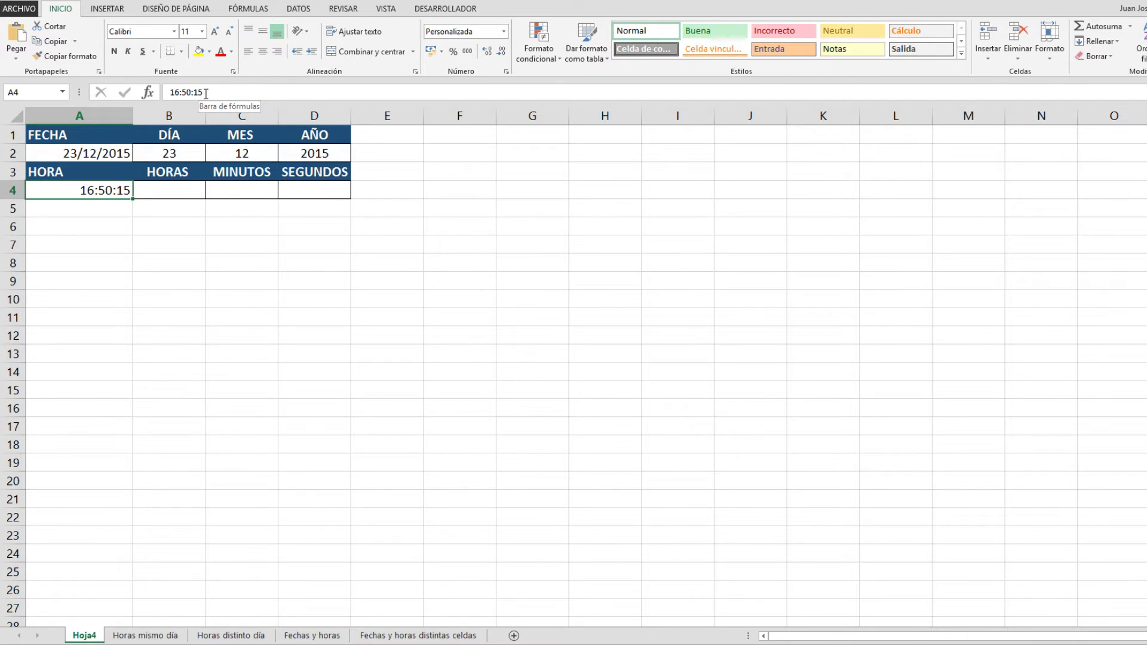
# Extract the hour from the time into cell B4 under HORAS with the formula =HORA(A4)
pyautogui.press('Right')
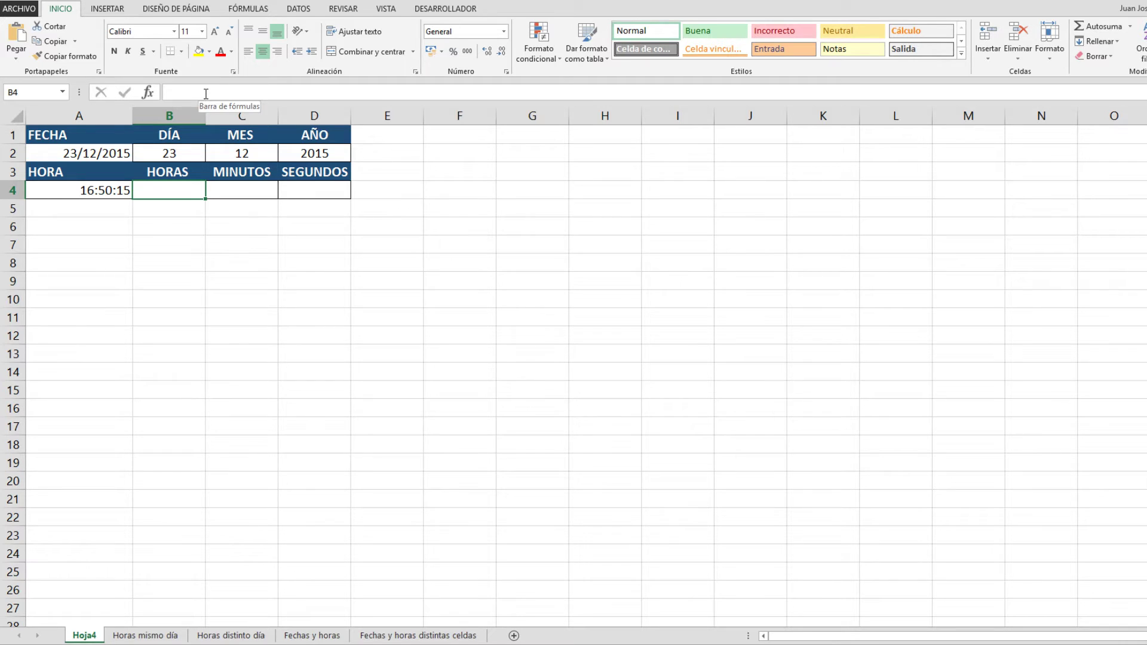
pyautogui.write('=hora')
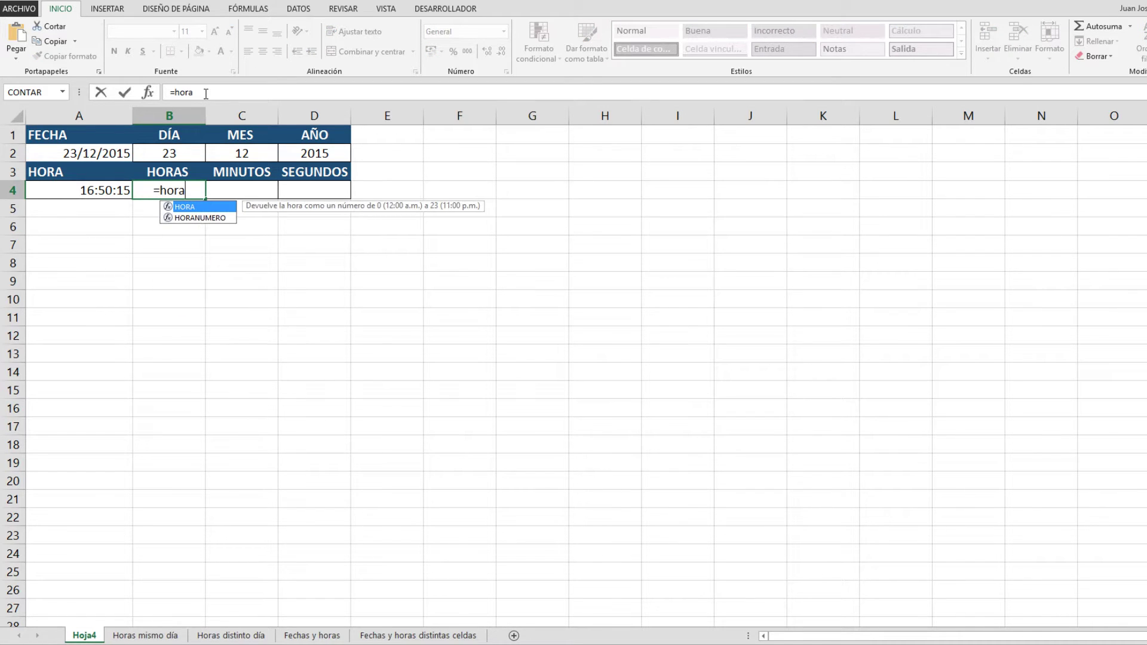
pyautogui.write('(')
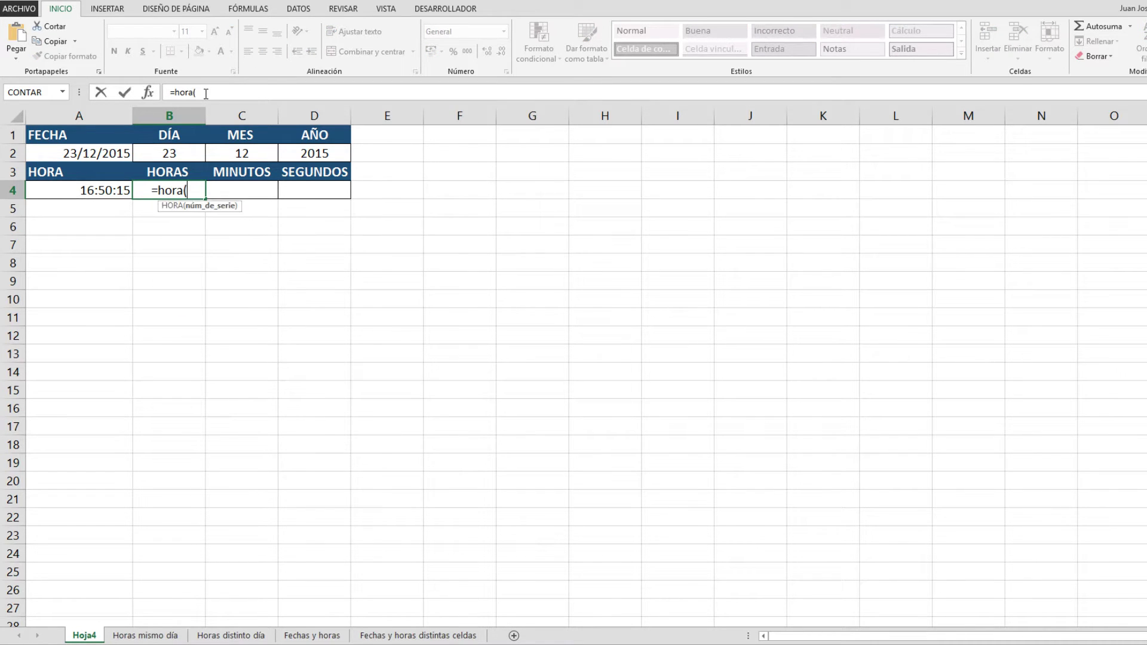
pyautogui.click(120, 190)
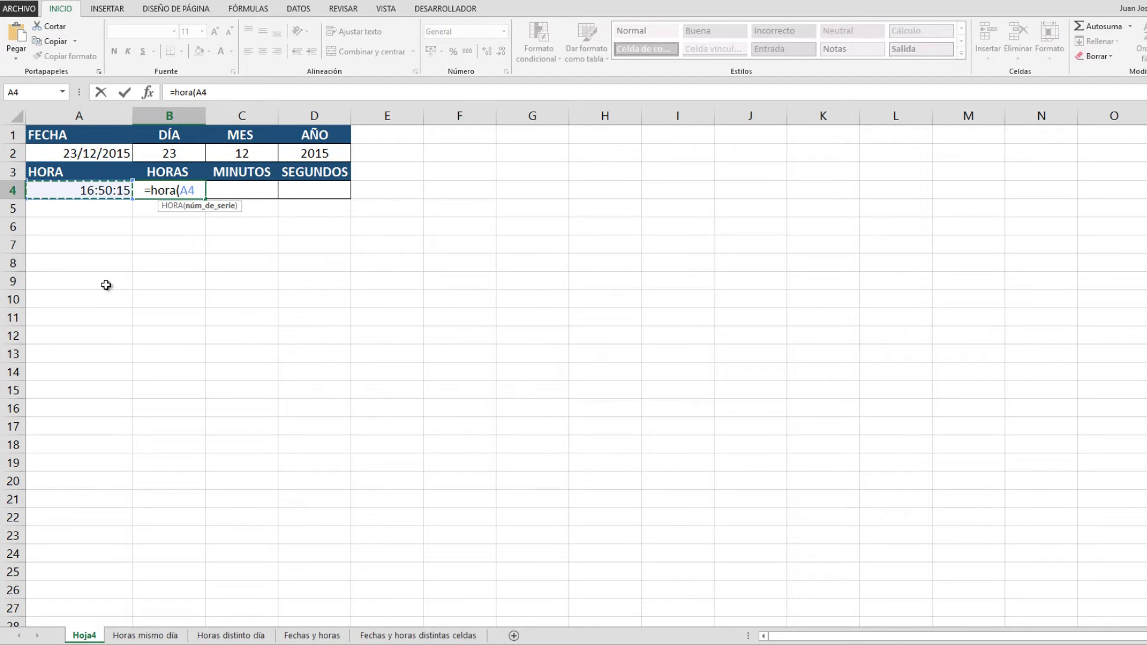
pyautogui.write(')')
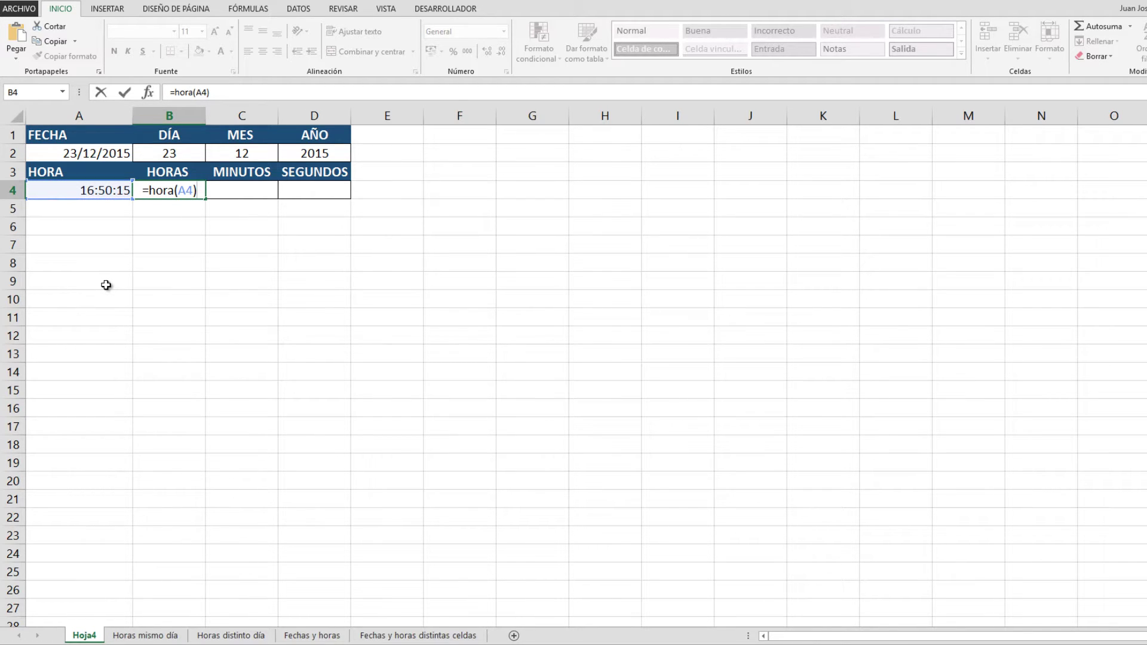
pyautogui.hotkey('ctrl', 'Return')
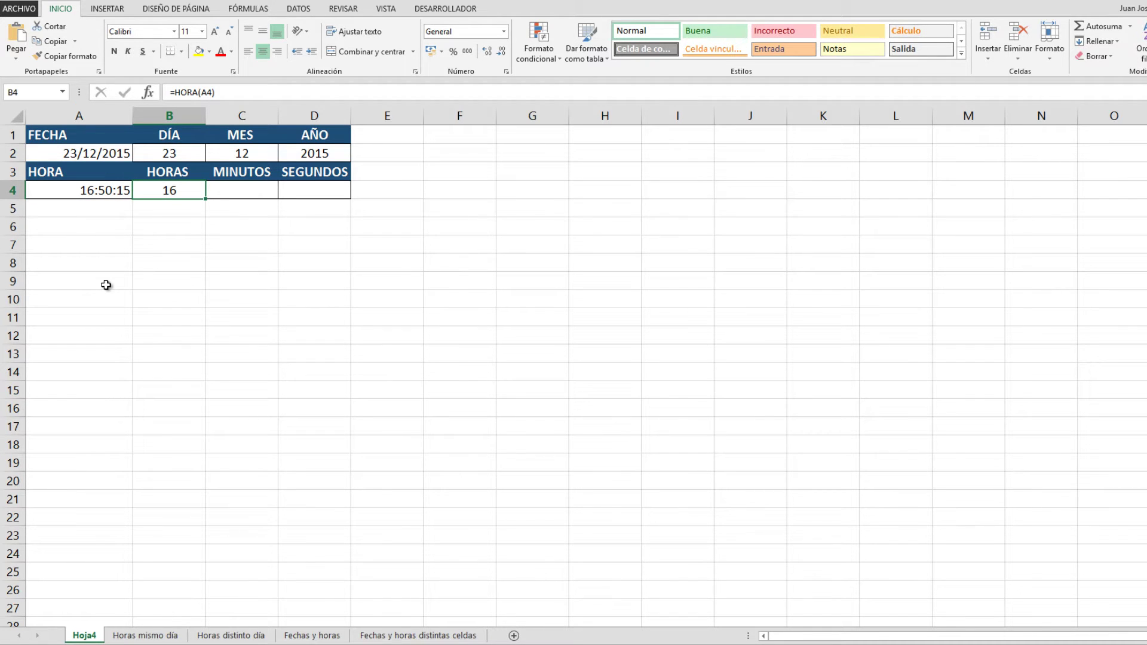
# Extract the minutes from the time into cell C4 under MINUTOS with the formula =MINUTO(A4)
pyautogui.press('Right')
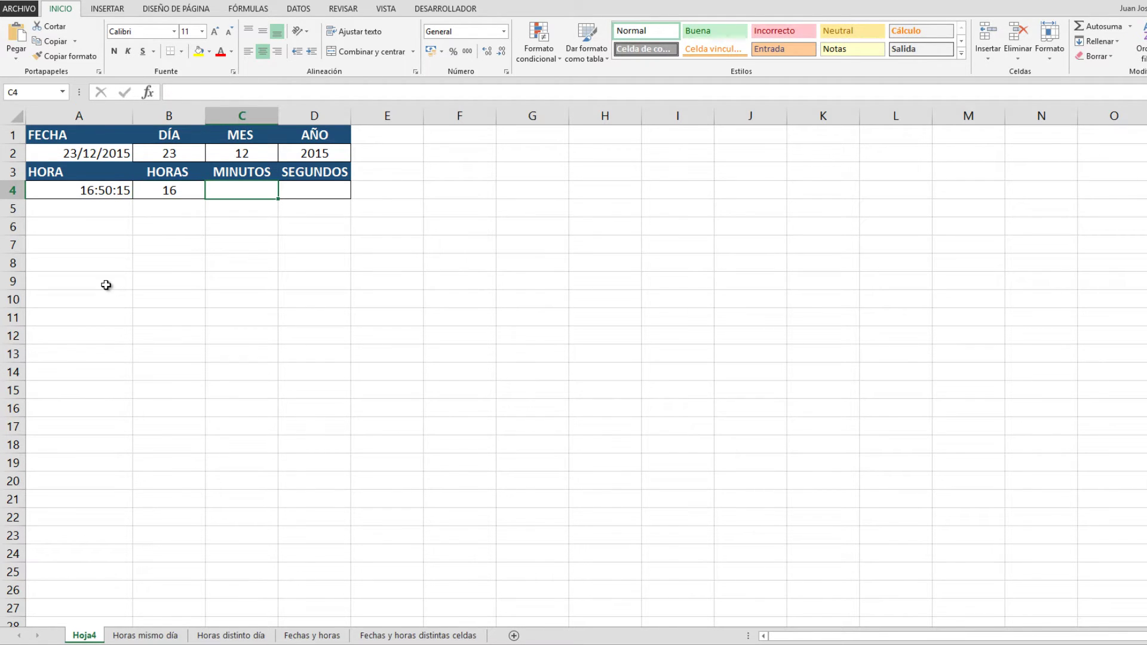
pyautogui.write('=')
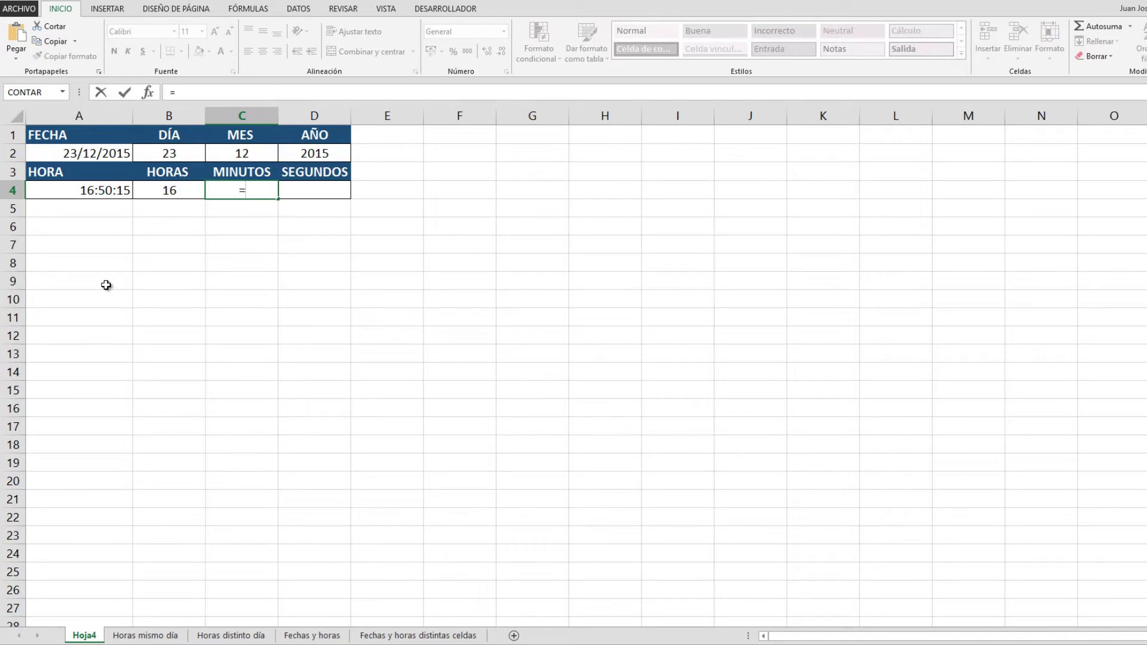
pyautogui.write('minuto')
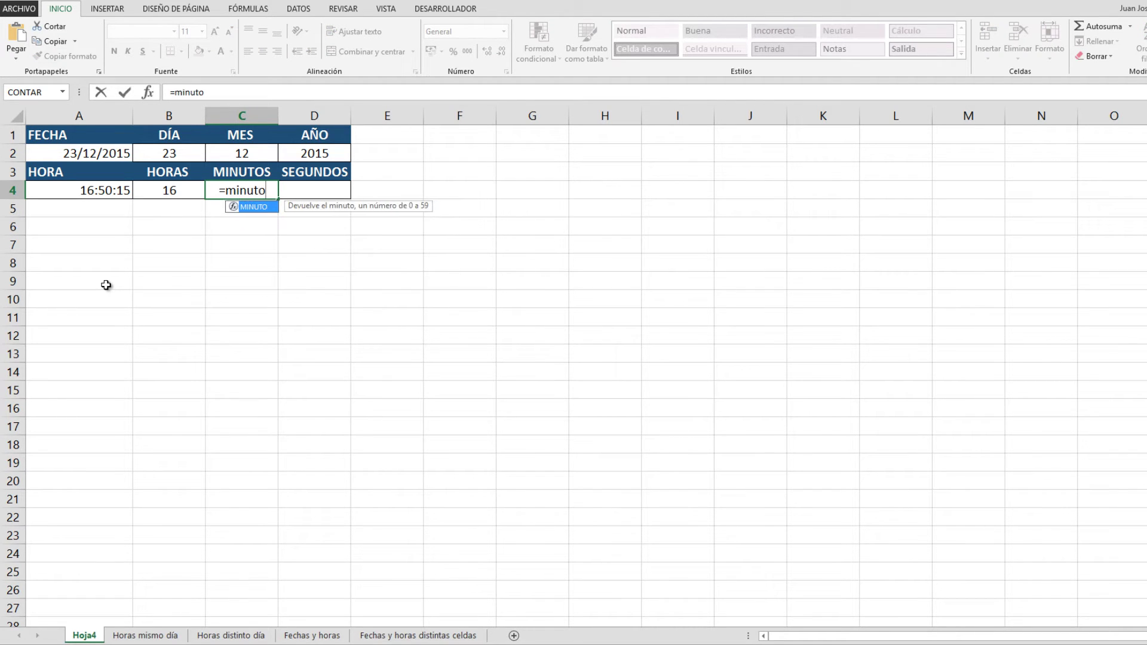
pyautogui.write('(')
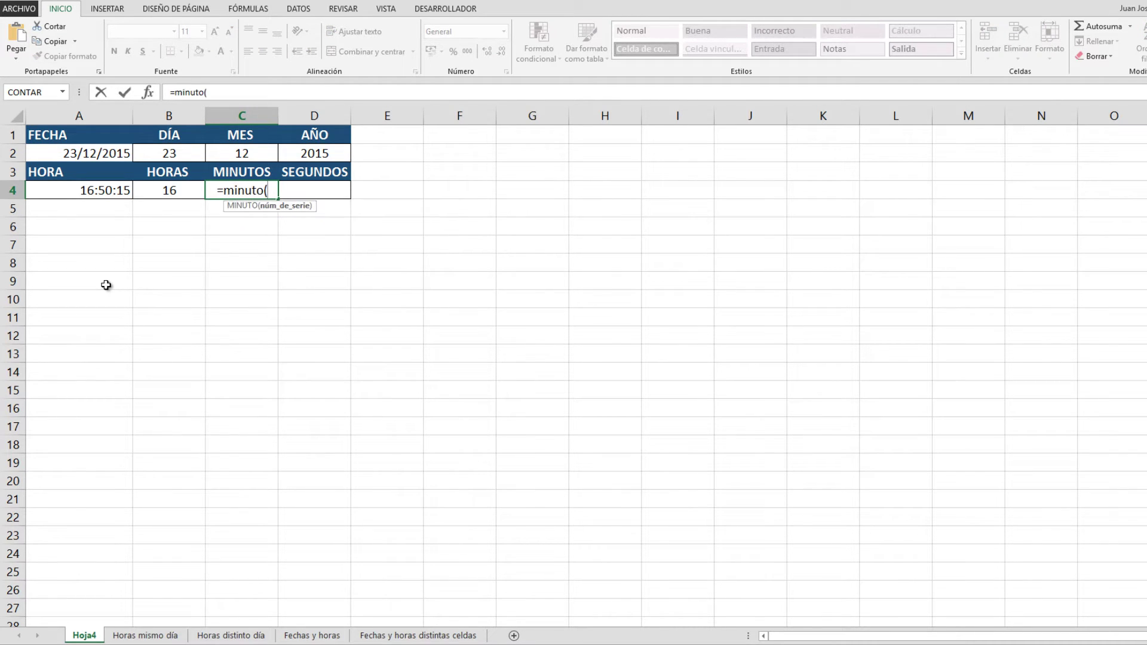
pyautogui.click(117, 190)
pyautogui.write(')')
pyautogui.press('Return')
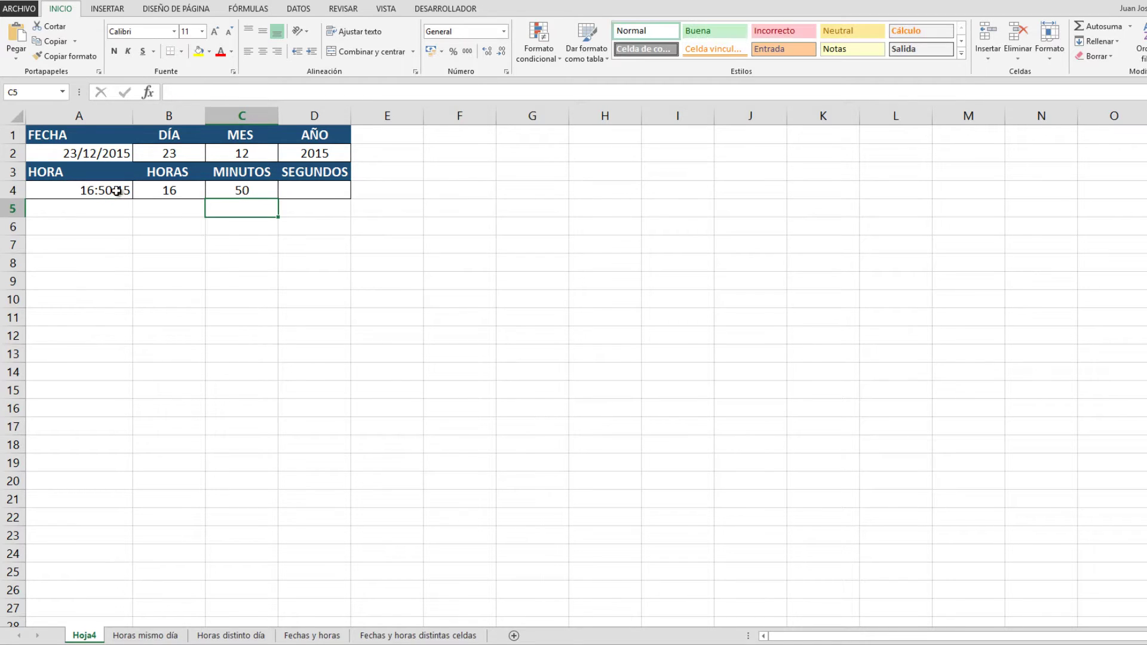
# Extract the seconds from the time into cell D4 under SEGUNDOS with the formula =SEGUNDO(A4)
pyautogui.press('Up')
pyautogui.press('Right')
pyautogui.write(')segundoç')
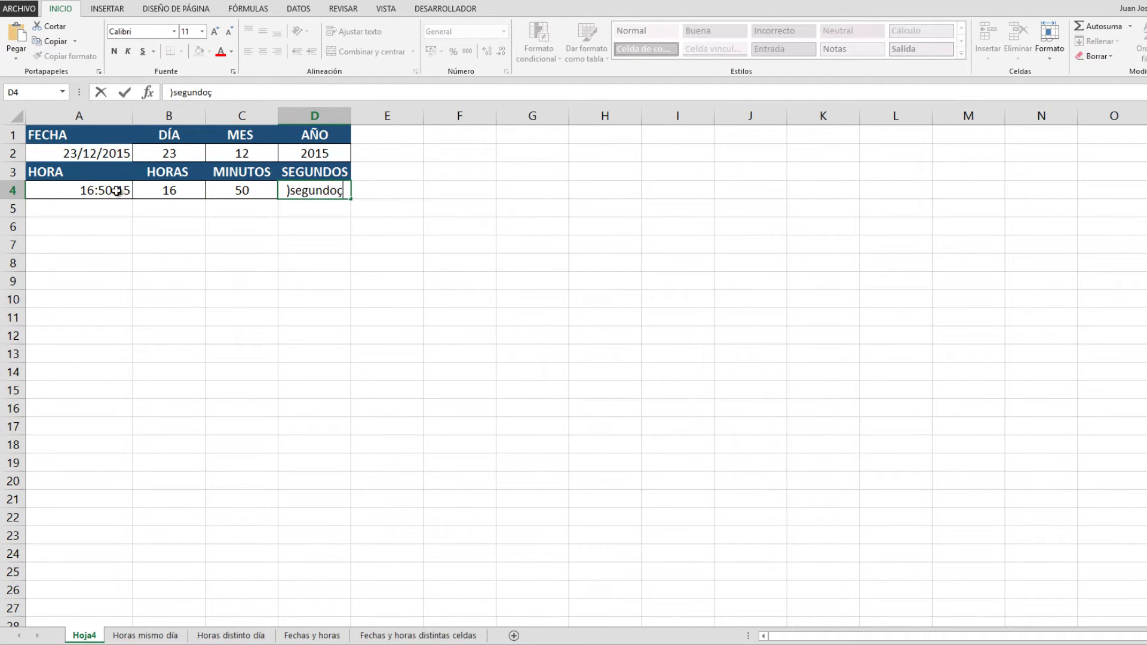
pyautogui.press('BackSpace')
pyautogui.press('Home')
pyautogui.press('Delete')
pyautogui.write('=')
pyautogui.press('End')
pyautogui.write('(')
pyautogui.click(91, 190)
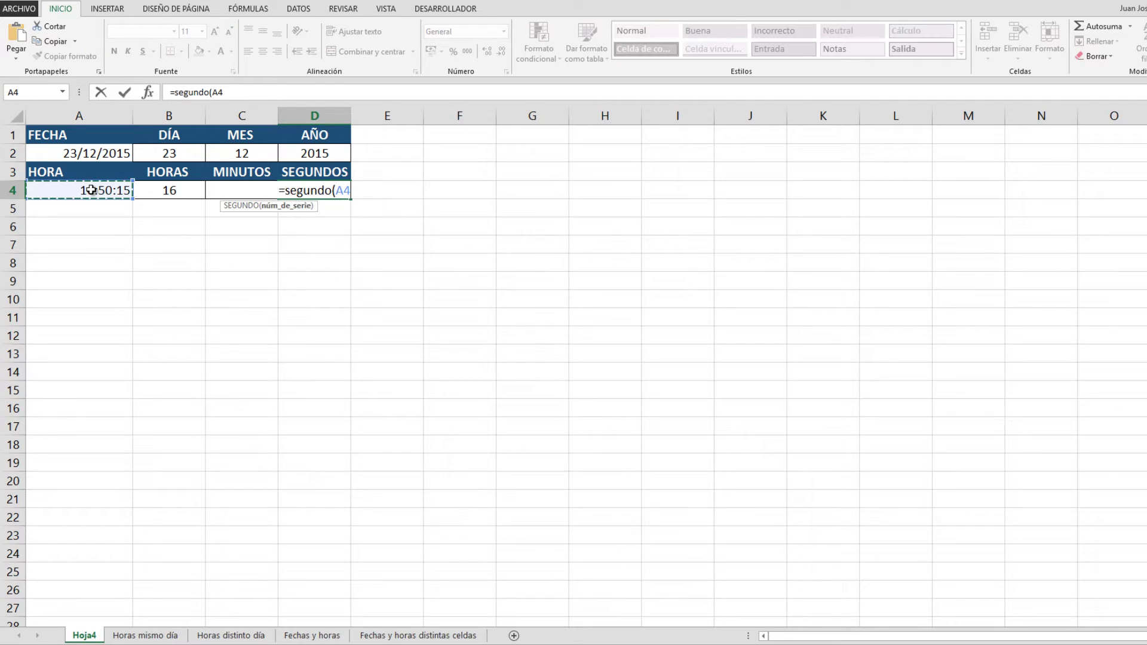
pyautogui.write(')')
pyautogui.press('Return')
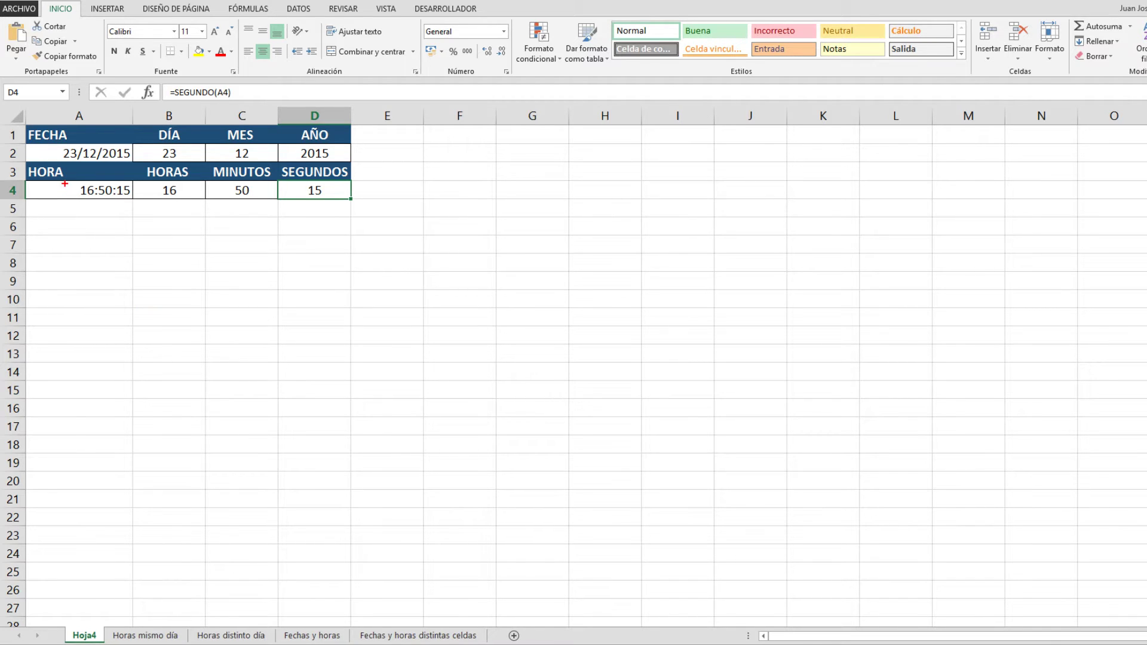
pyautogui.moveTo(58, 143); pyautogui.dragTo(136, 162)
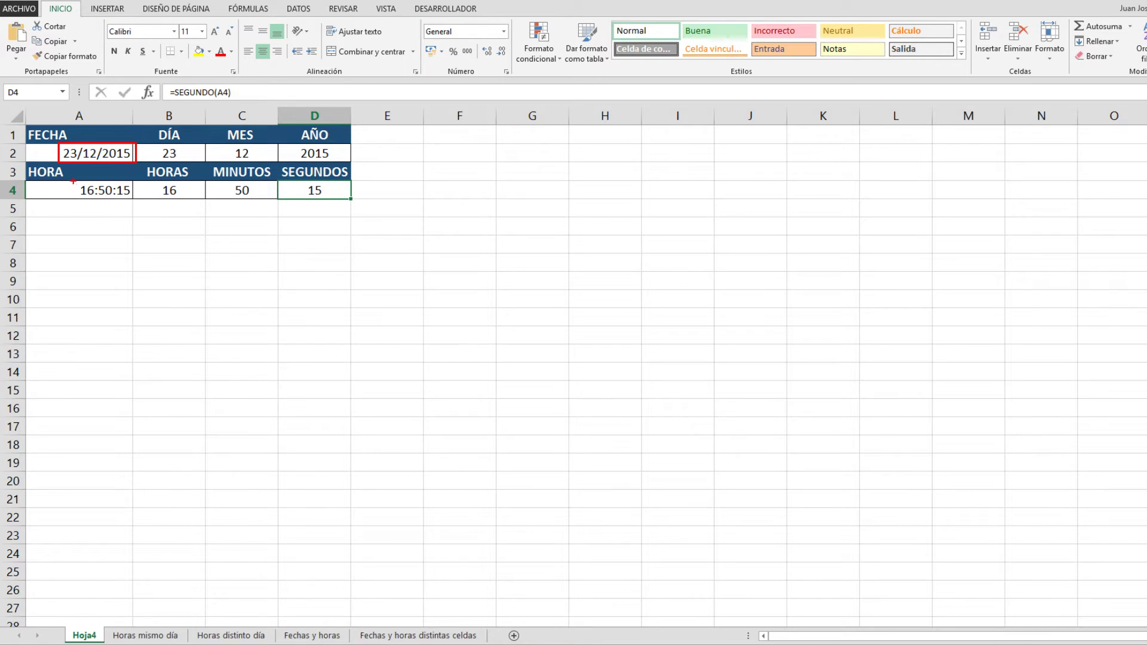
pyautogui.moveTo(74, 181); pyautogui.dragTo(134, 202)
# Switch to the Horas mismo día sheet and review the runners, HORA SALIDA, HORA LLEGADA and TIEMPO columns of the time trial table
pyautogui.click(154, 637)
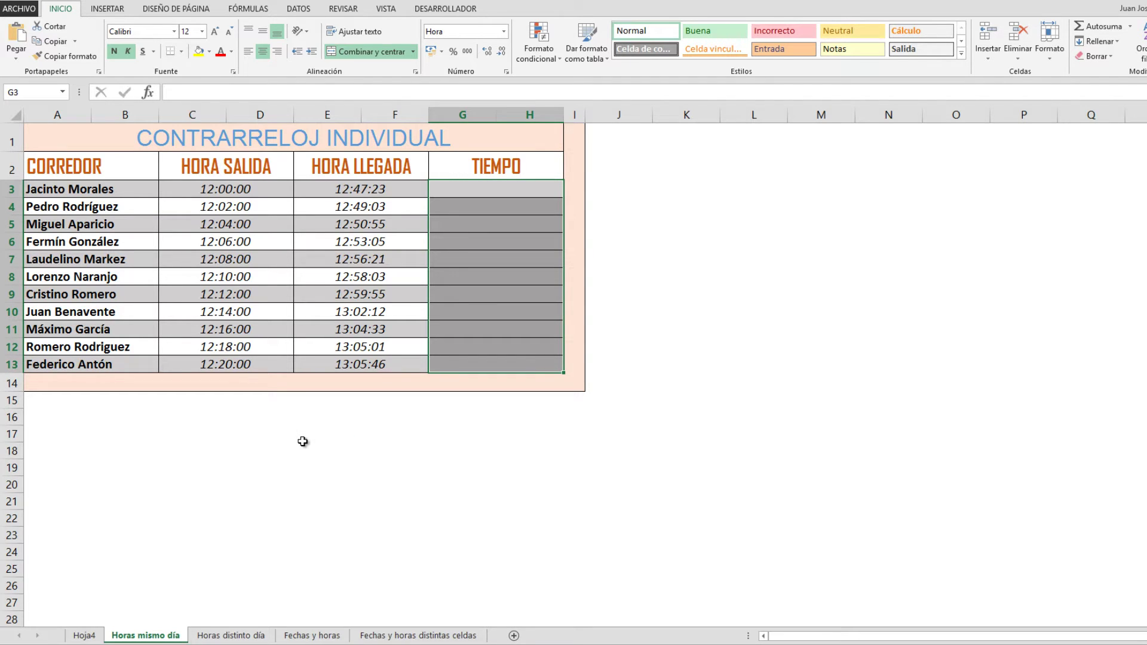
pyautogui.hotkey('ctrl', '2')
pyautogui.moveTo(23, 176); pyautogui.dragTo(159, 376)
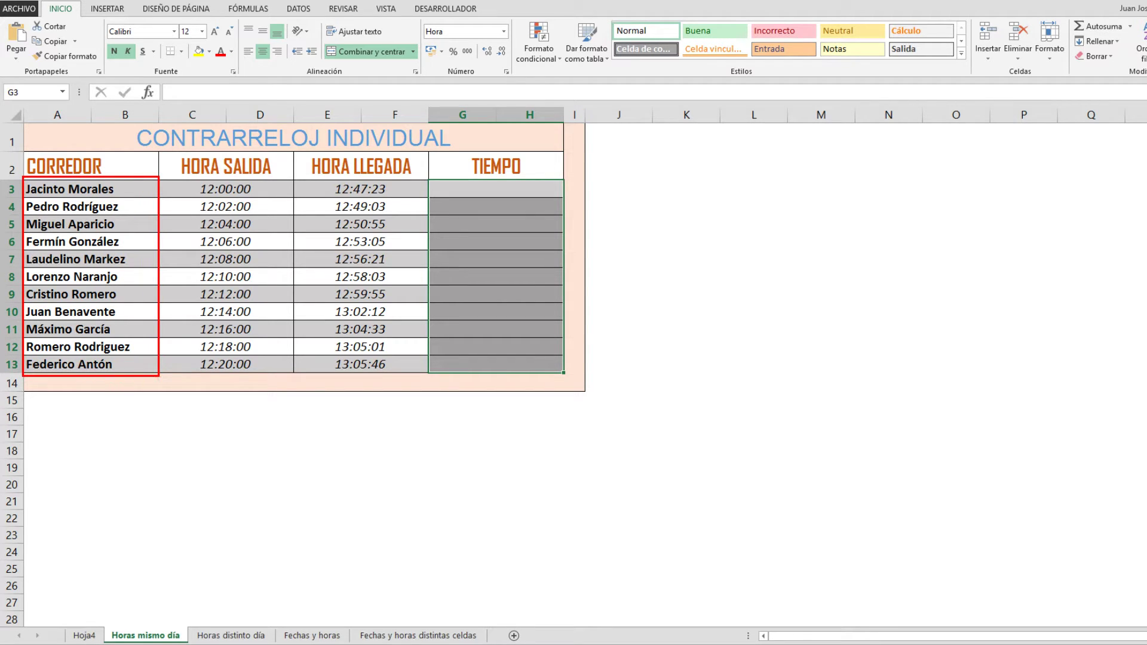
pyautogui.moveTo(123, 122)
pyautogui.mouseDown()
pyautogui.moveTo(314, 155)
pyautogui.moveTo(464, 153)
pyautogui.mouseUp()
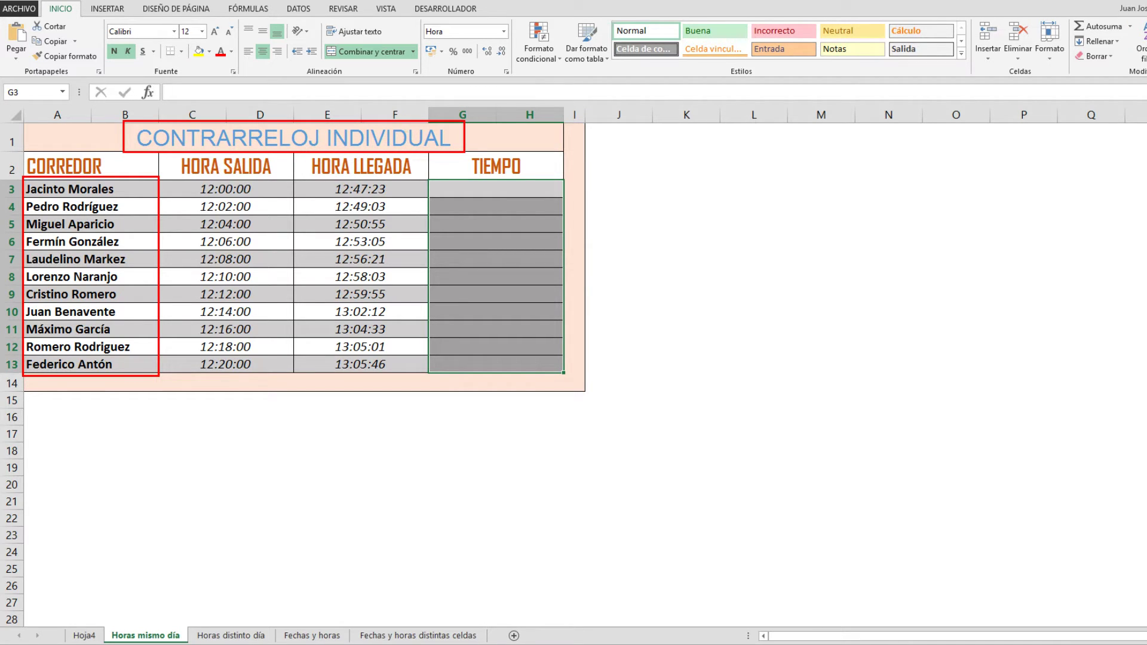
pyautogui.moveTo(147, 160); pyautogui.dragTo(191, 188)
pyautogui.moveTo(400, 189); pyautogui.dragTo(470, 129)
pyautogui.moveTo(428, 178)
pyautogui.mouseDown()
pyautogui.moveTo(461, 201)
pyautogui.moveTo(565, 201)
pyautogui.mouseUp()
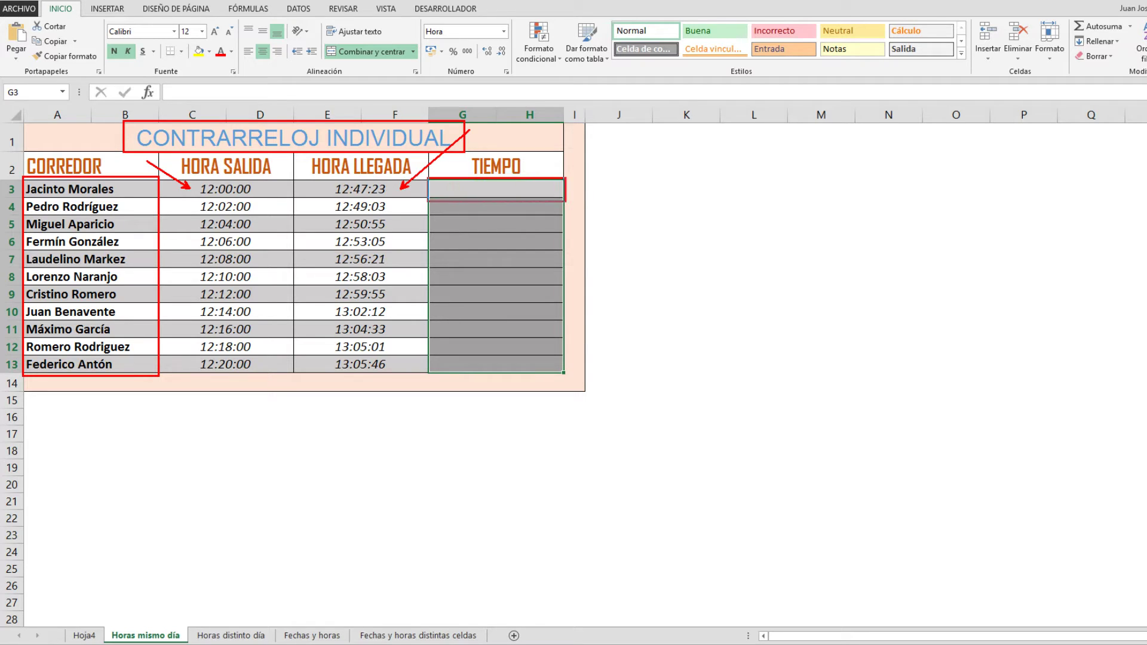
pyautogui.press('Escape')
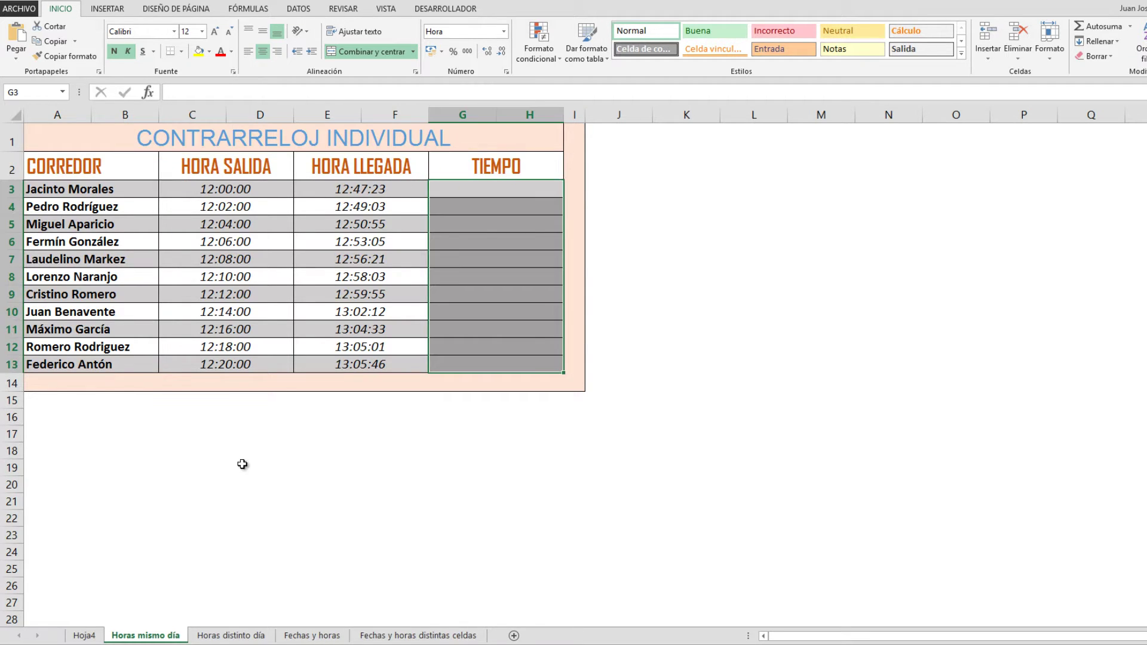
# Calculate the first runner's elapsed time in cell G3 under TIEMPO with the formula =E3-C3
pyautogui.click(523, 193)
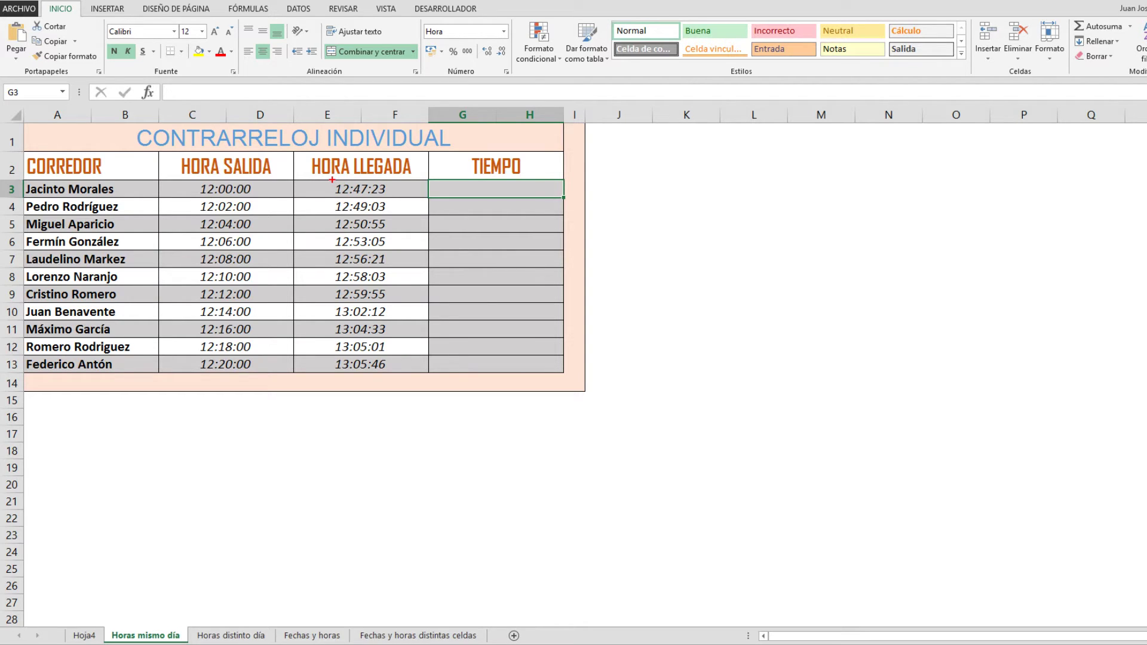
pyautogui.moveTo(333, 181)
pyautogui.mouseDown()
pyautogui.moveTo(339, 201)
pyautogui.moveTo(388, 201)
pyautogui.moveTo(419, 175)
pyautogui.mouseUp()
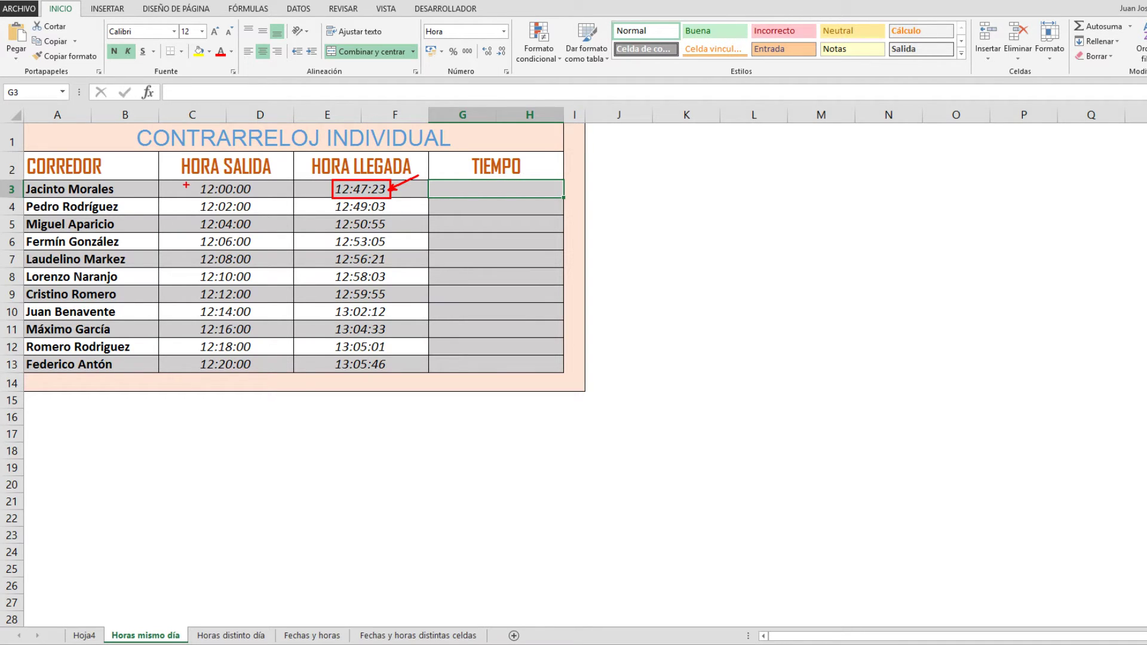
pyautogui.moveTo(192, 181)
pyautogui.mouseDown()
pyautogui.moveTo(259, 198)
pyautogui.moveTo(297, 160)
pyautogui.mouseUp()
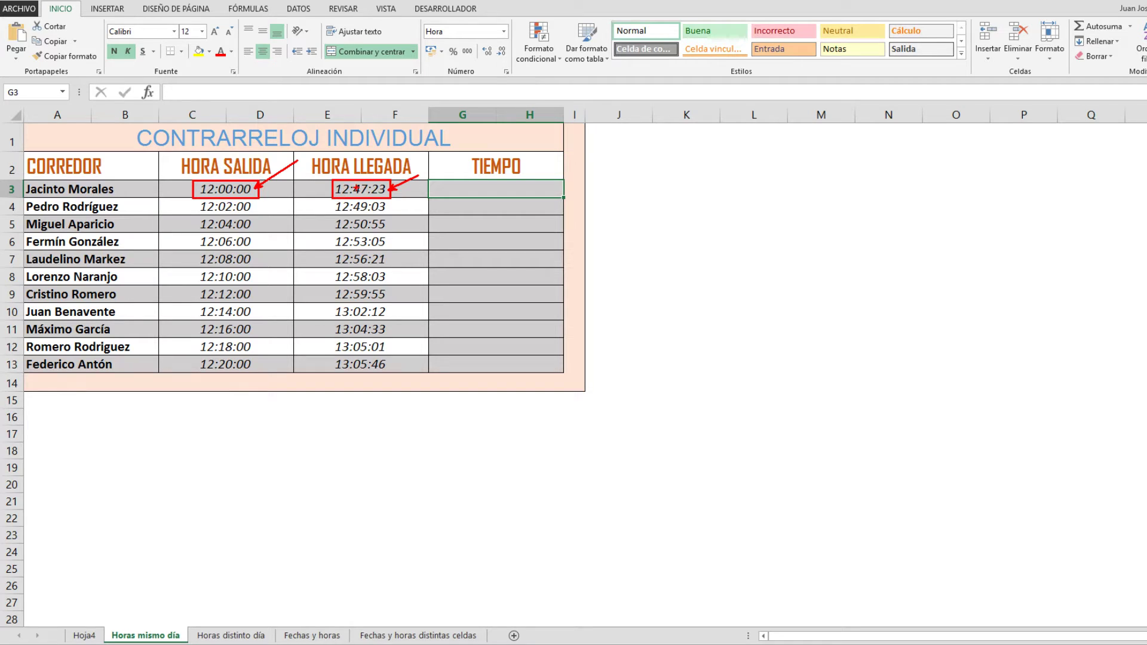
pyautogui.press('Escape')
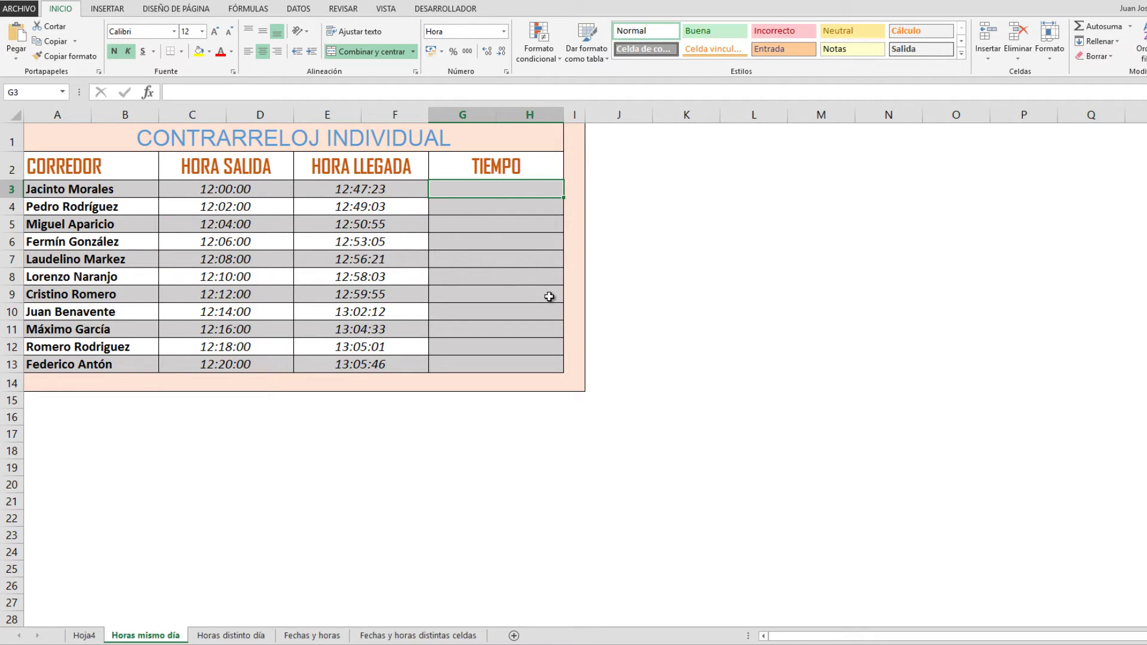
pyautogui.write('=')
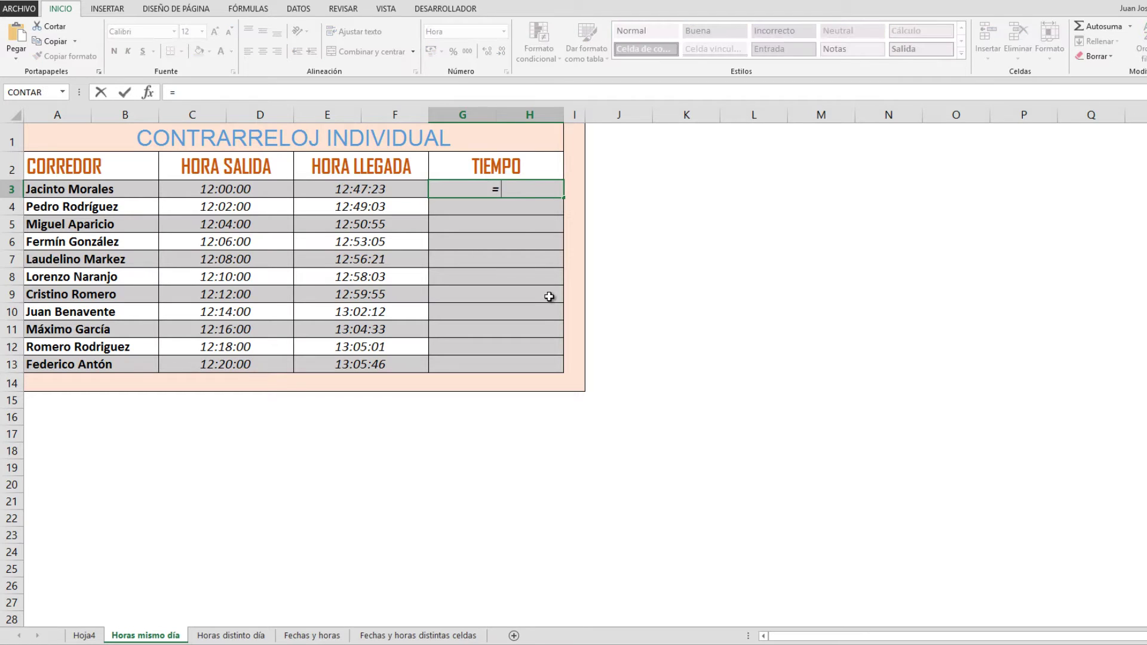
pyautogui.click(365, 195)
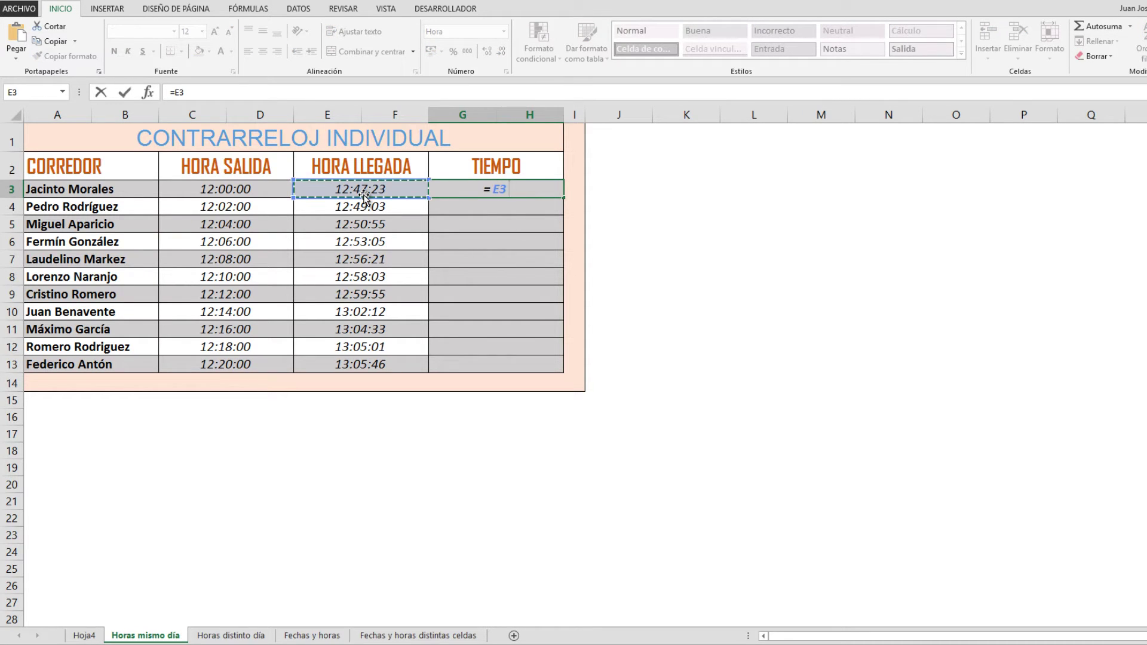
pyautogui.write('-')
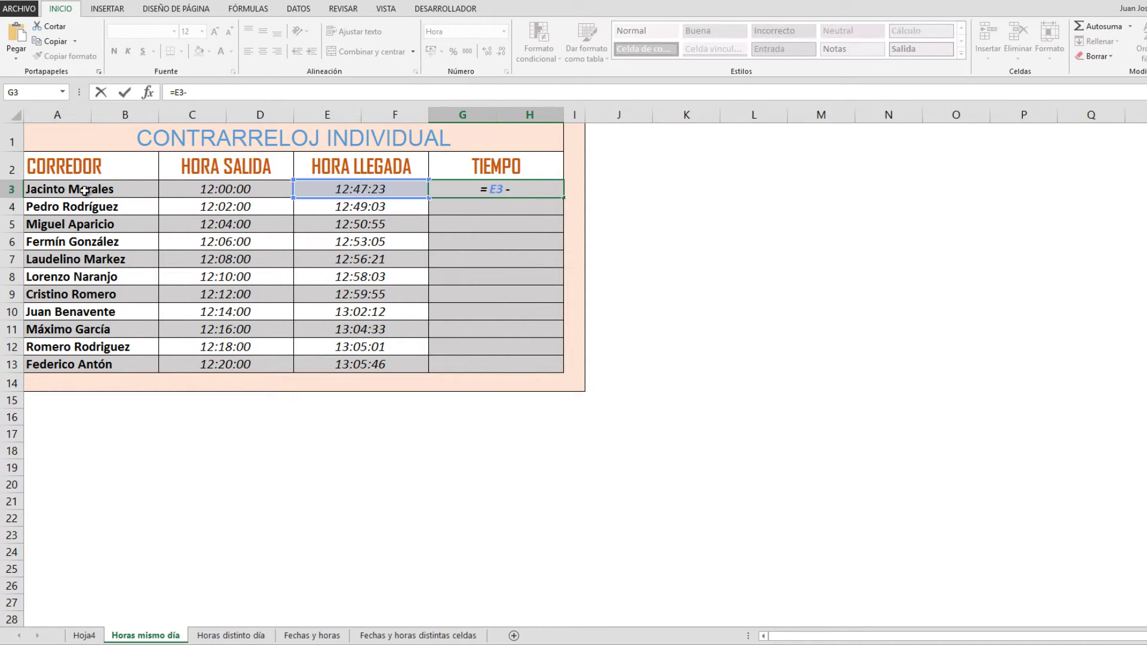
pyautogui.click(199, 188)
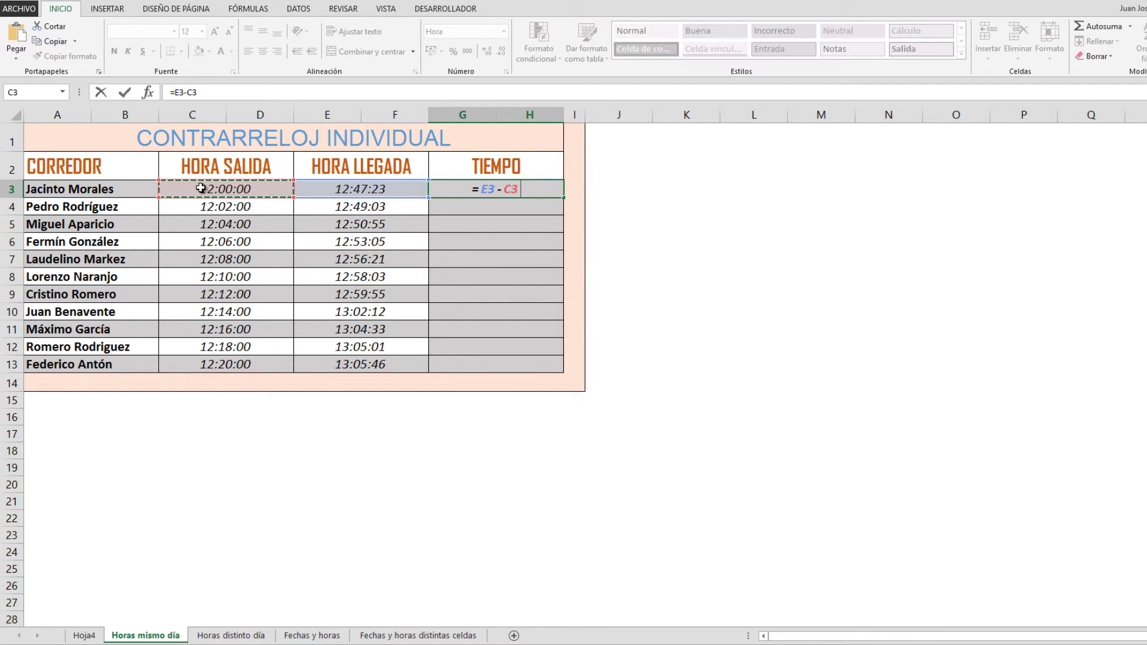
pyautogui.press('Return')
pyautogui.press('Up')
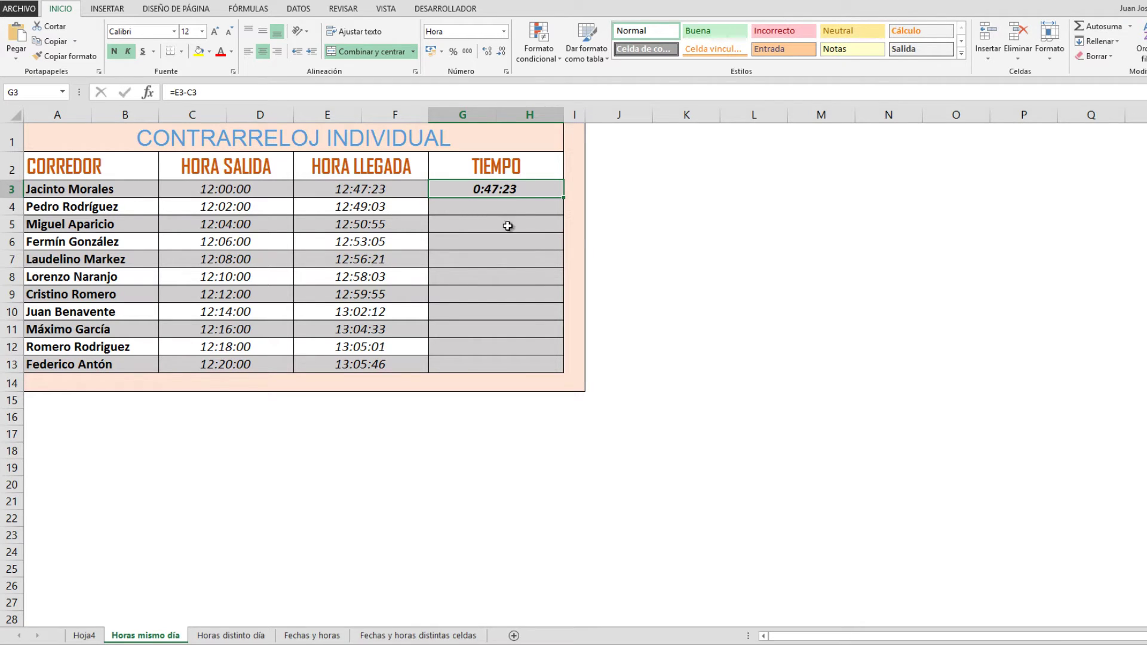
# Fill the TIEMPO formula from G3 down to row 13 for all the remaining runners
pyautogui.doubleClick(564, 200)
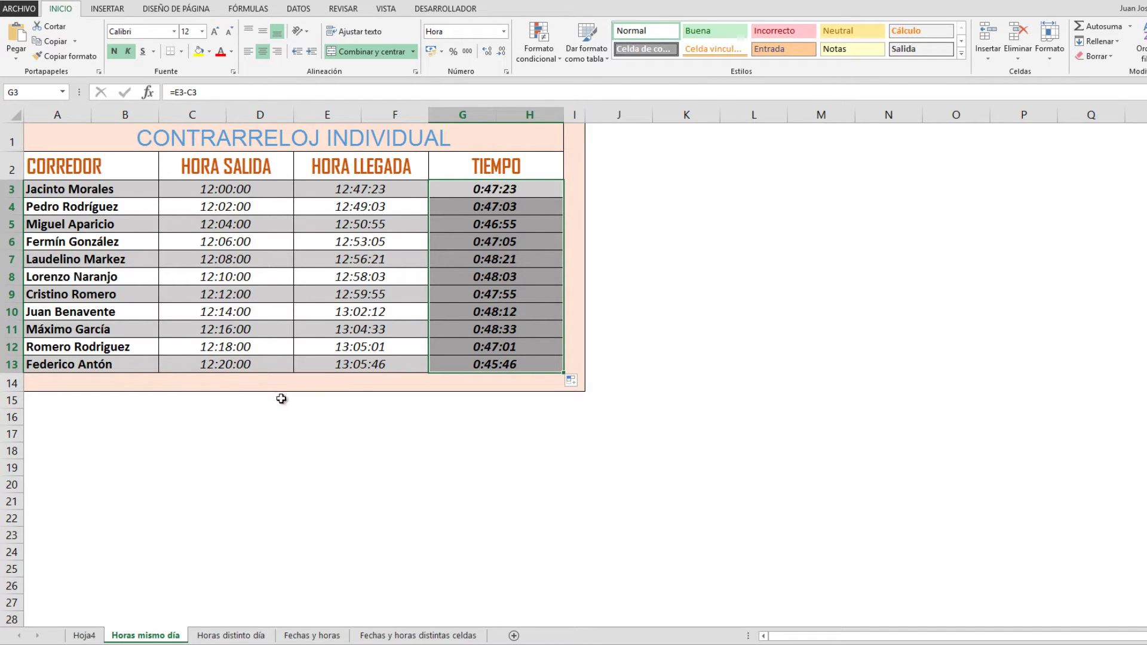
pyautogui.click(686, 246)
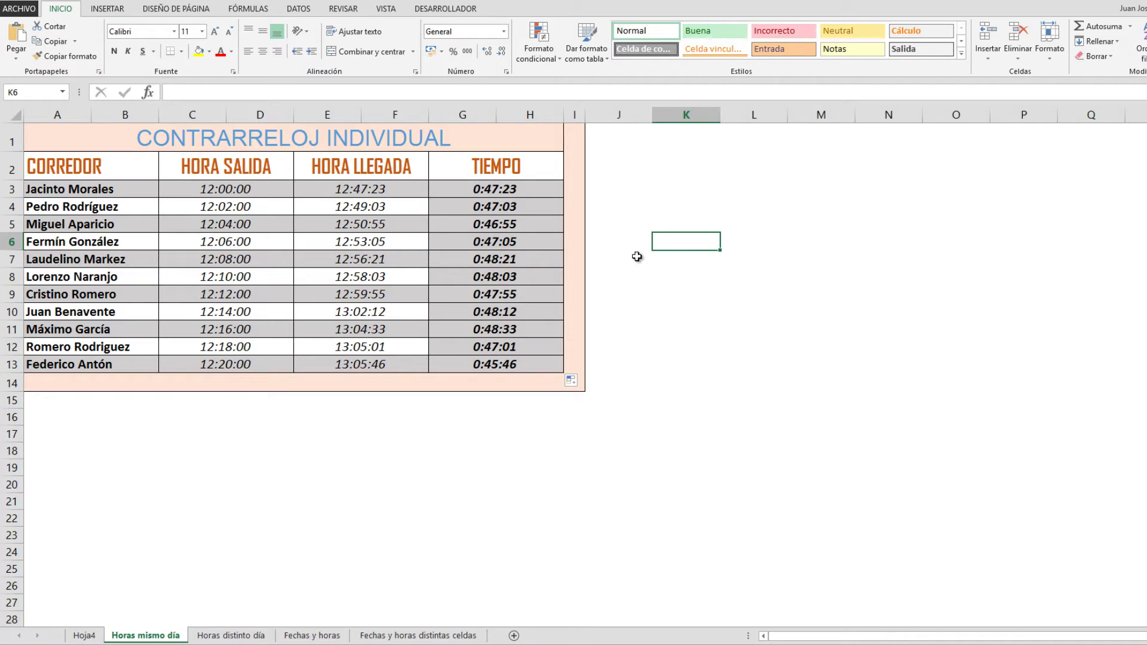
pyautogui.click(542, 195)
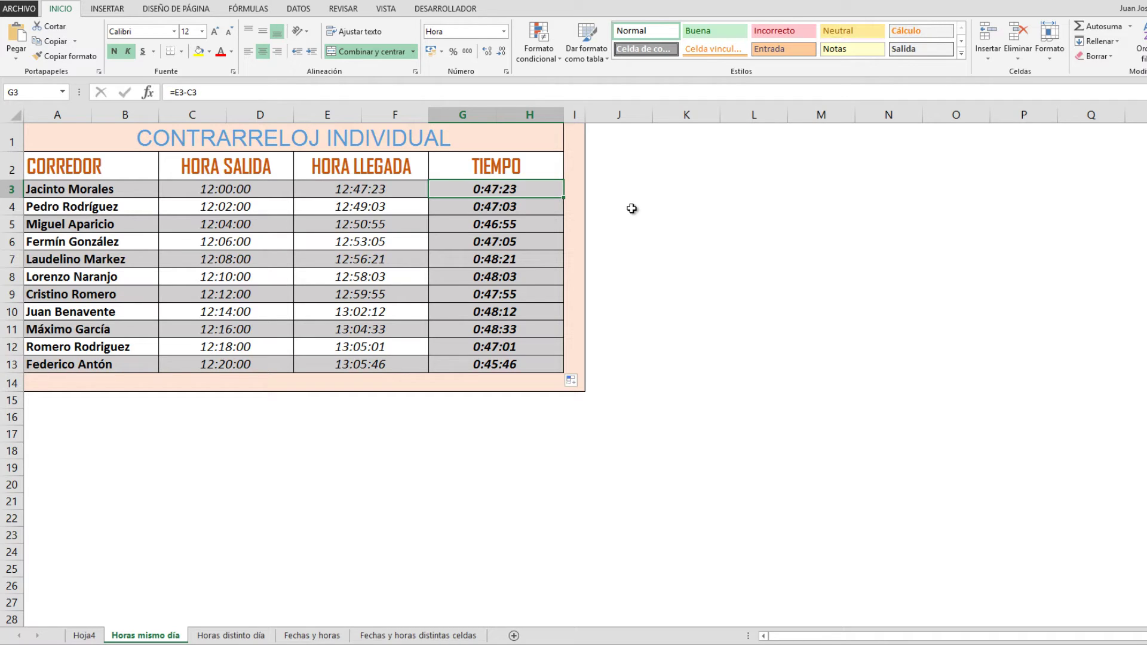
# Switch to the Horas distinto día sheet and review the Hora entrada, Hora Salida and Tiempo trabajado columns
pyautogui.click(231, 635)
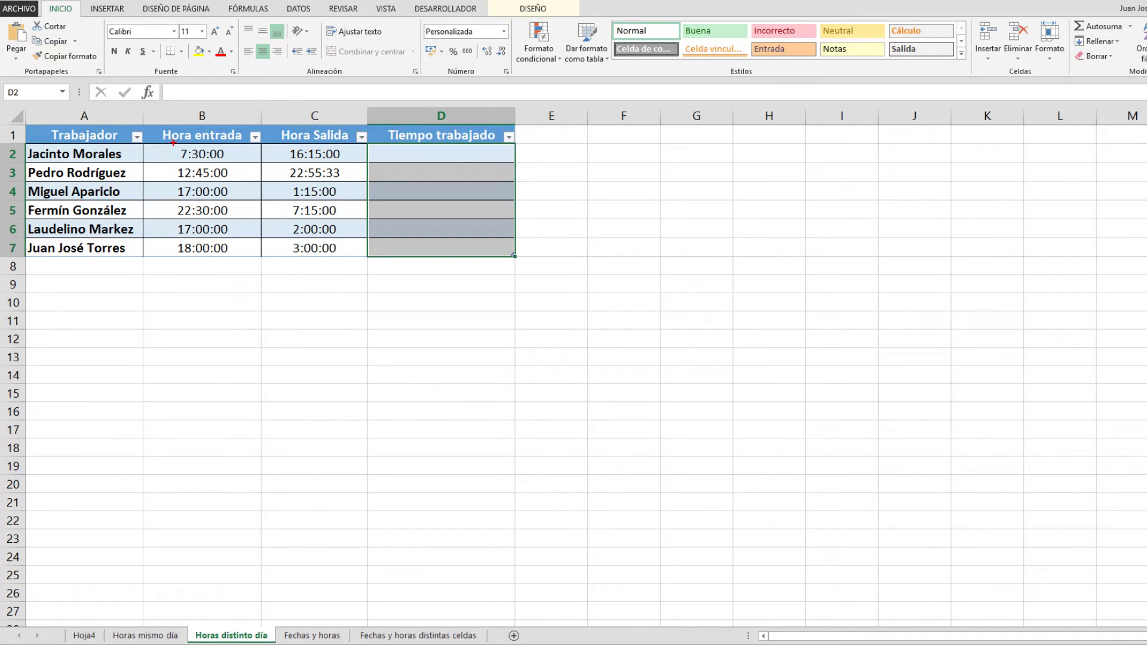
pyautogui.moveTo(173, 143); pyautogui.dragTo(230, 163)
pyautogui.moveTo(277, 145); pyautogui.dragTo(357, 162)
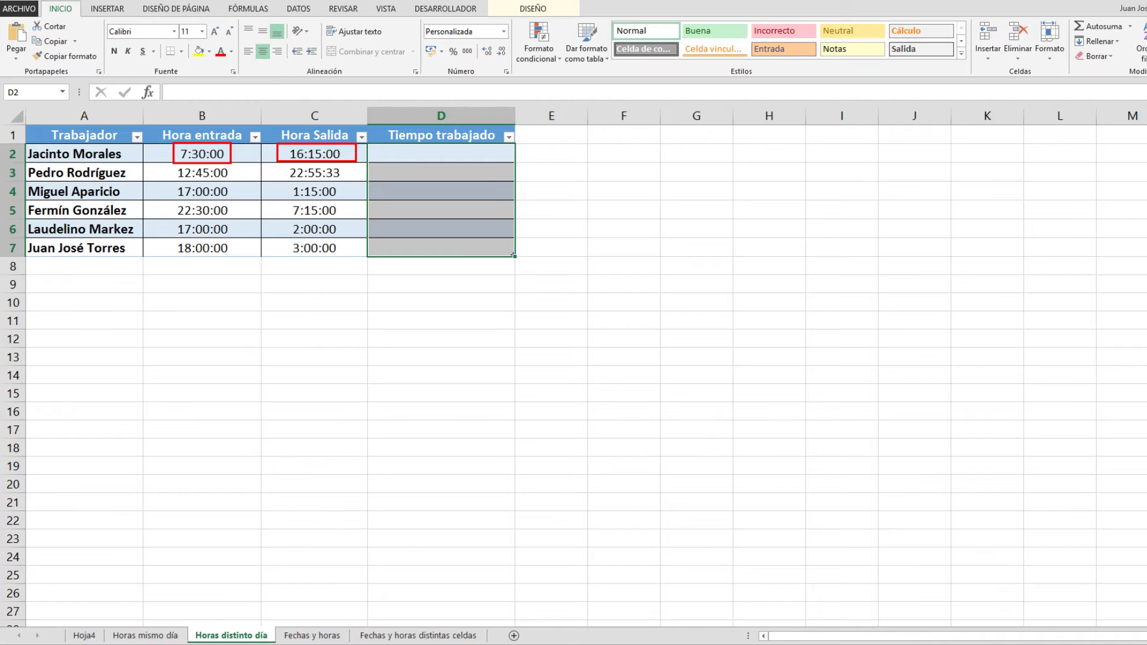
pyautogui.press('Escape')
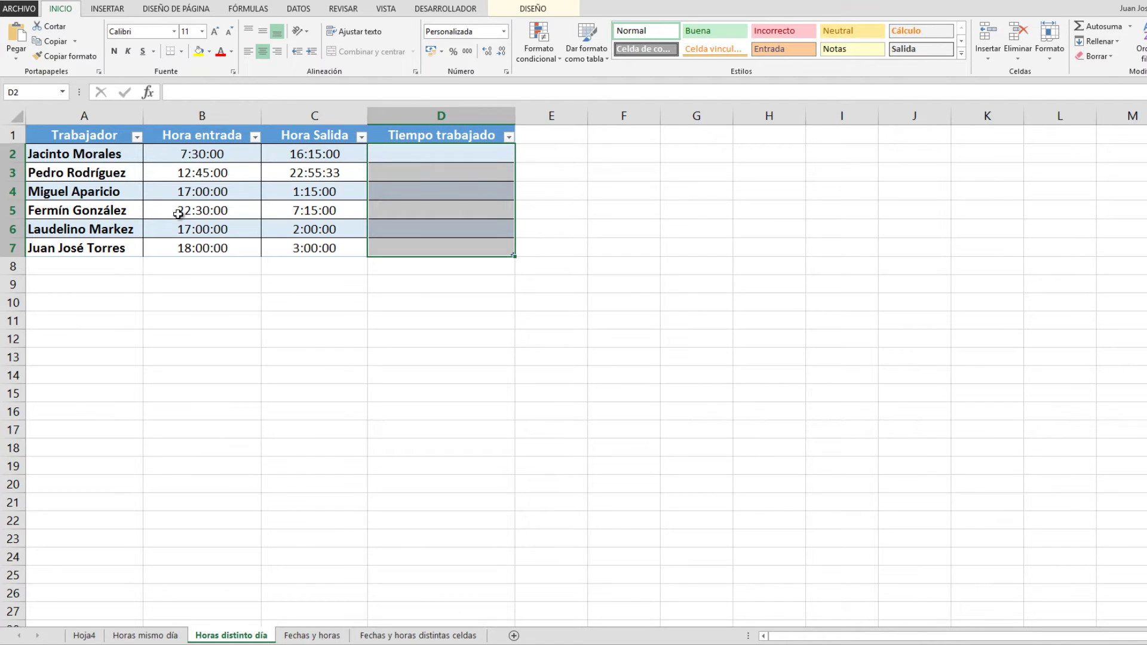
pyautogui.hotkey('ctrl', '2')
pyautogui.moveTo(219, 126); pyautogui.dragTo(220, 67)
pyautogui.moveTo(315, 127); pyautogui.dragTo(314, 67)
pyautogui.moveTo(371, 126)
pyautogui.mouseDown()
pyautogui.moveTo(418, 191)
pyautogui.moveTo(517, 257)
pyautogui.mouseUp()
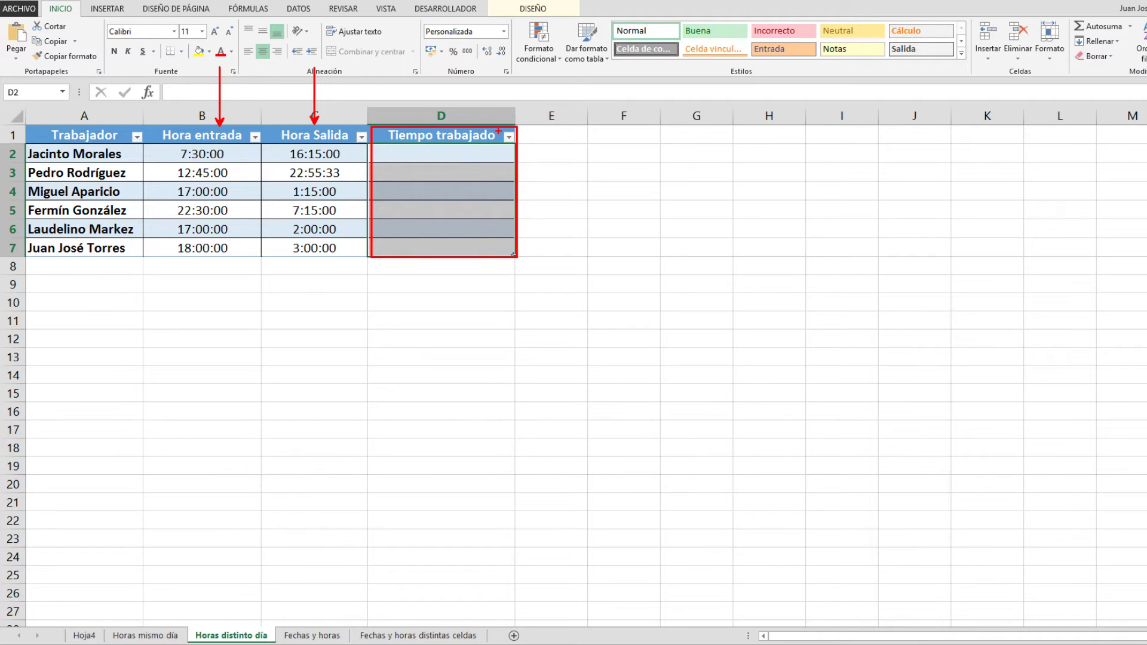
pyautogui.moveTo(499, 131); pyautogui.dragTo(548, 97)
pyautogui.press('Escape')
# Enter the formula =[@[Hora Salida]]-[@[Hora entrada]] in cell D2 to calculate the Tiempo trabajado column
pyautogui.click(400, 158)
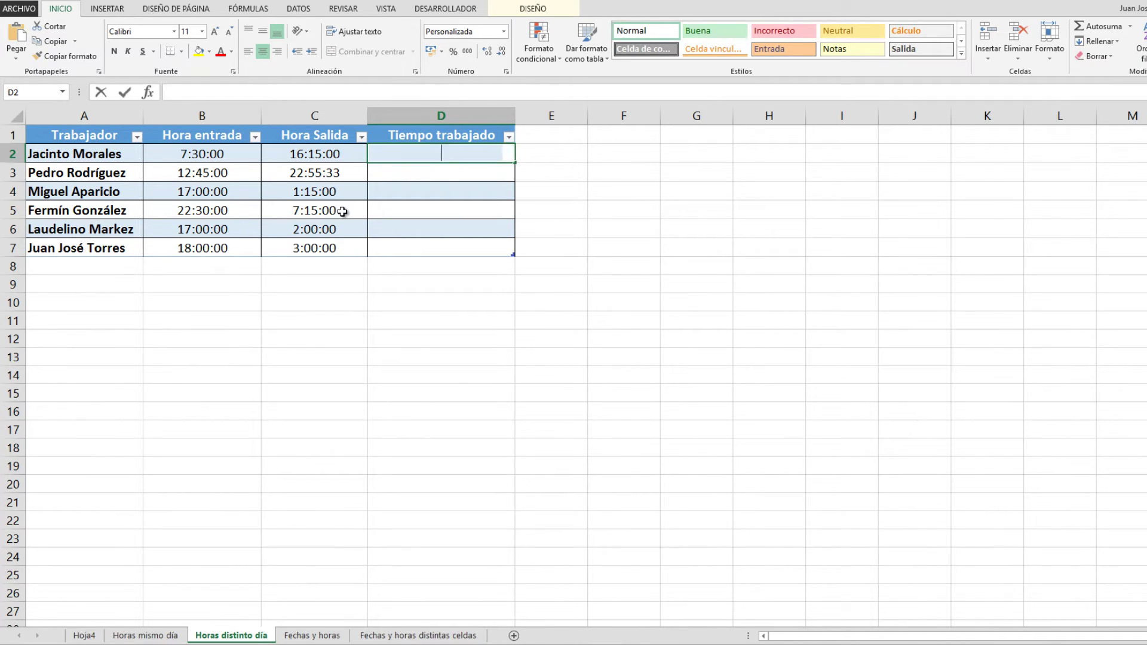
pyautogui.write('=')
pyautogui.click(299, 157)
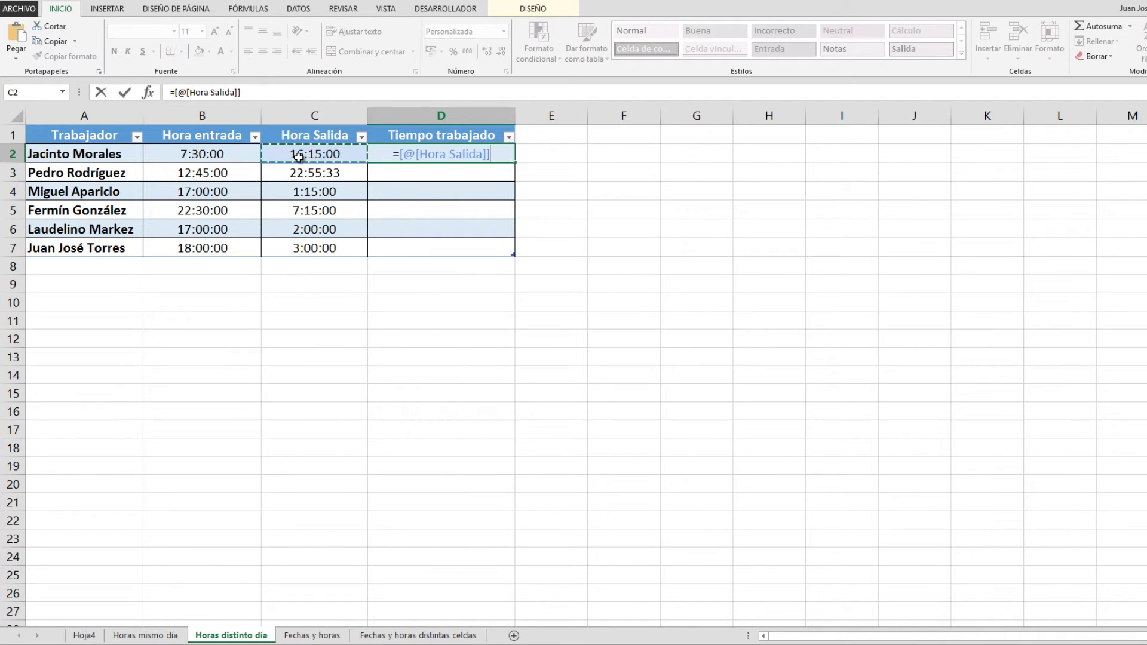
pyautogui.write('-')
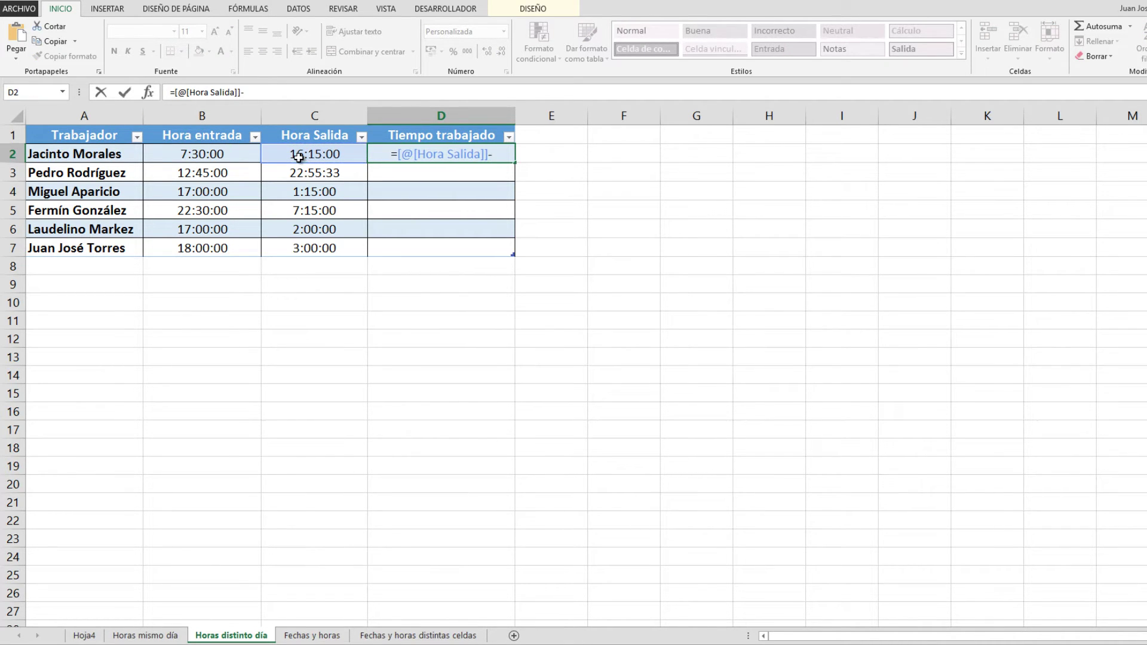
pyautogui.click(214, 155)
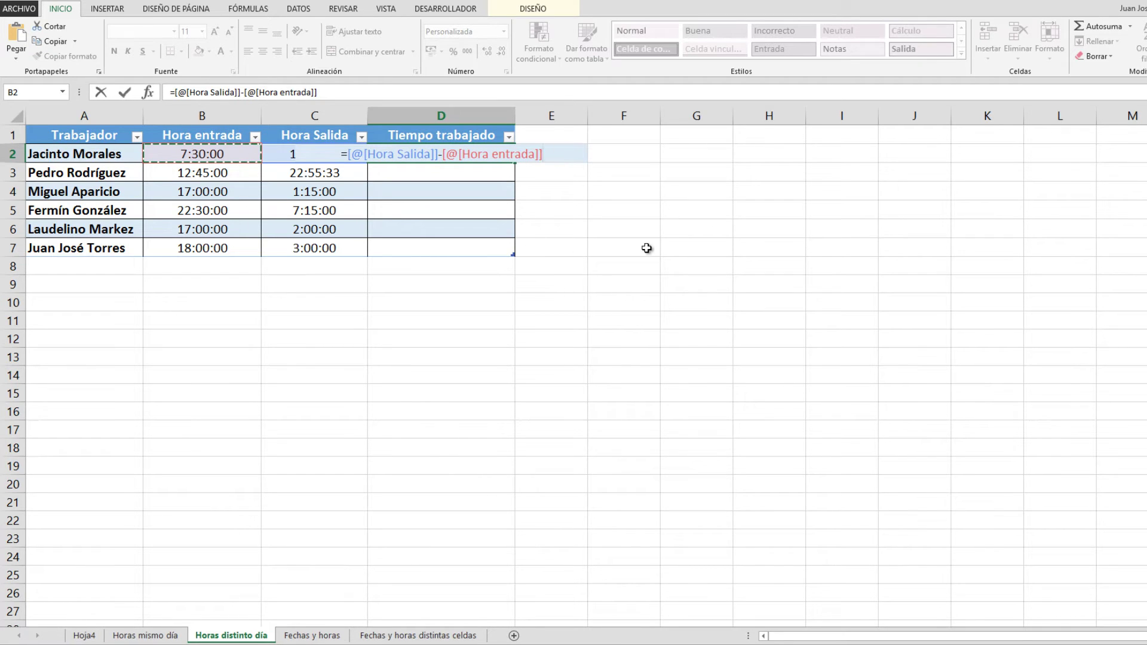
pyautogui.hotkey('ctrl', 'Return')
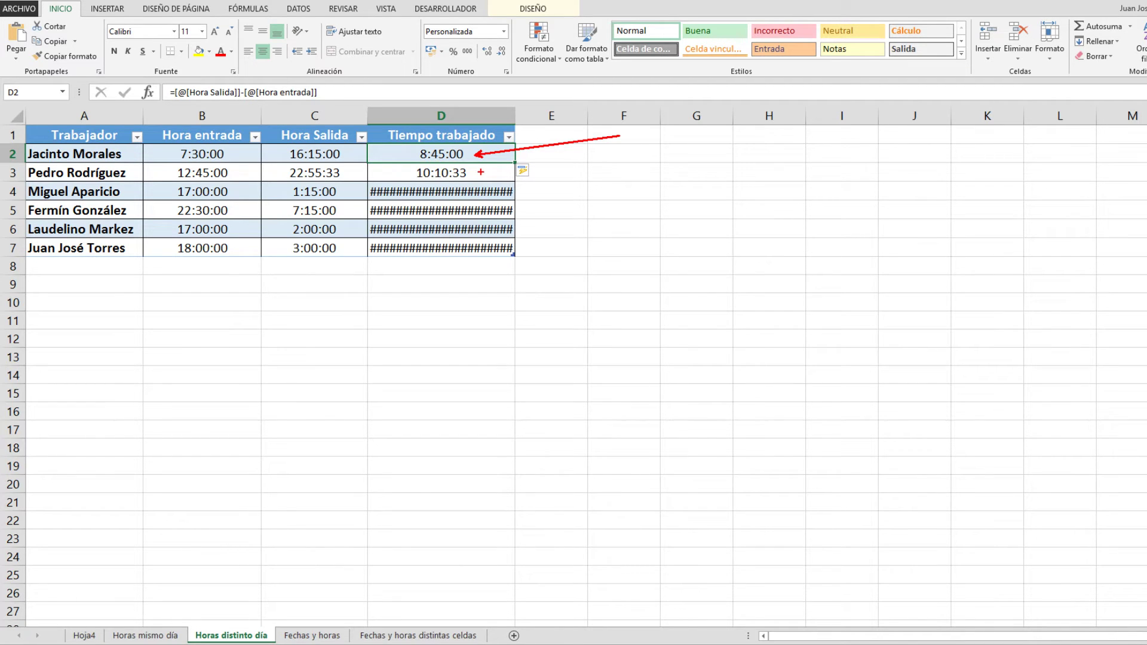
# Compare the Hora entrada and Hora Salida values with the Tiempo trabajado results, distinguishing same-day shifts from those ending the following day
pyautogui.moveTo(481, 172); pyautogui.dragTo(559, 166)
pyautogui.moveTo(366, 181)
pyautogui.mouseDown()
pyautogui.moveTo(418, 235)
pyautogui.moveTo(515, 257)
pyautogui.mouseUp()
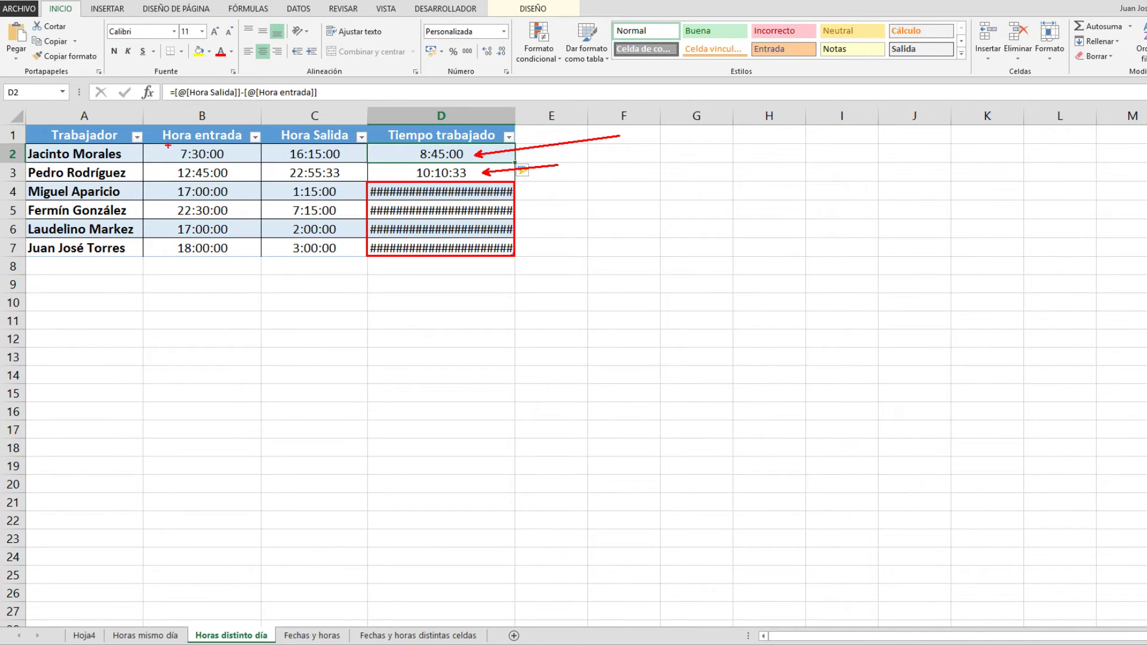
pyautogui.moveTo(168, 146)
pyautogui.mouseDown()
pyautogui.moveTo(226, 163)
pyautogui.moveTo(355, 163)
pyautogui.mouseUp()
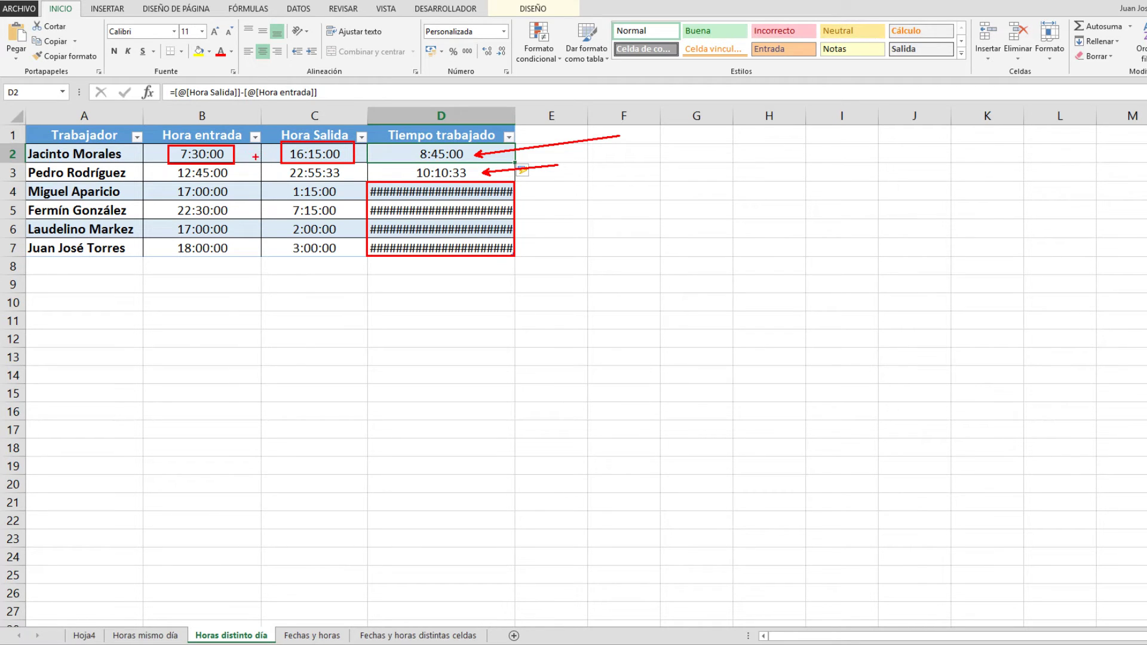
pyautogui.moveTo(275, 154); pyautogui.dragTo(237, 154)
pyautogui.moveTo(409, 144); pyautogui.dragTo(473, 162)
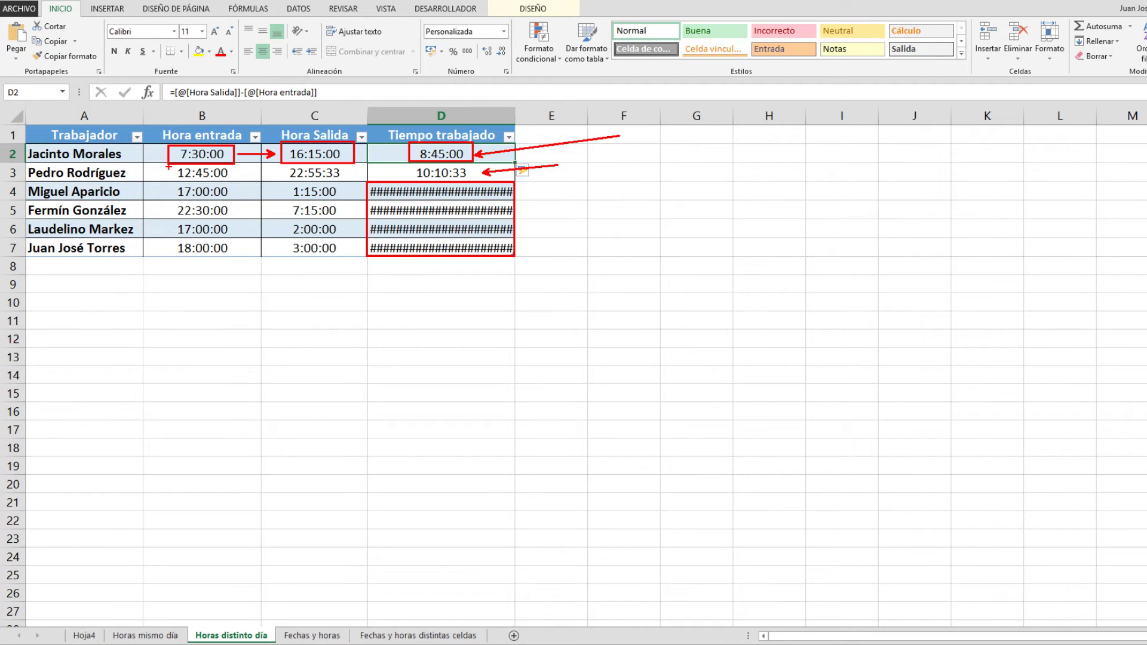
pyautogui.moveTo(169, 164)
pyautogui.mouseDown()
pyautogui.moveTo(238, 181)
pyautogui.moveTo(167, 183)
pyautogui.mouseUp()
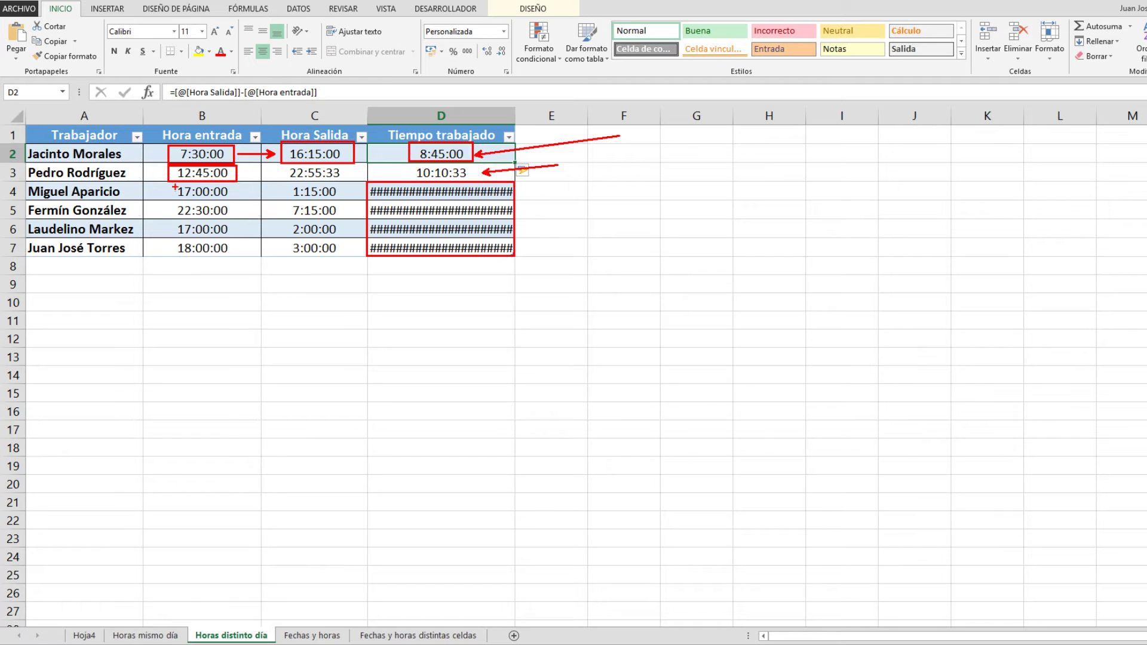
pyautogui.moveTo(173, 183)
pyautogui.mouseDown()
pyautogui.moveTo(226, 199)
pyautogui.moveTo(237, 183)
pyautogui.moveTo(175, 182)
pyautogui.mouseUp()
pyautogui.moveTo(282, 191)
pyautogui.mouseDown()
pyautogui.moveTo(338, 182)
pyautogui.moveTo(338, 200)
pyautogui.moveTo(285, 200)
pyautogui.mouseUp()
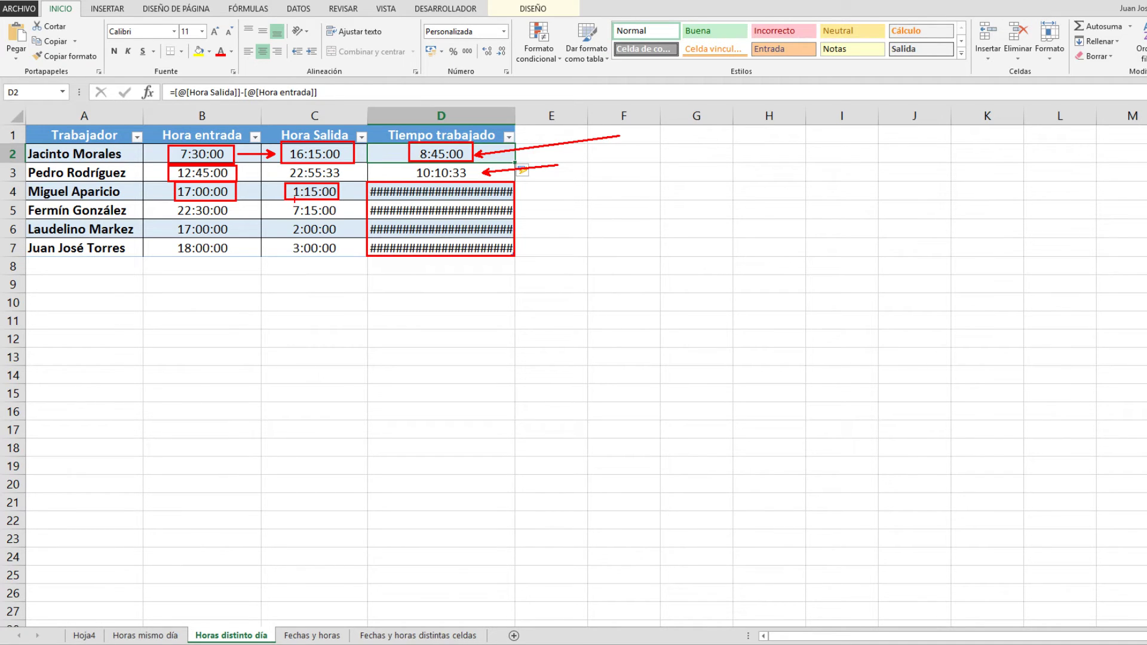
# Examine the formula in cell D2 and how it relates to the Hora Salida and Hora entrada columns
pyautogui.moveTo(164, 80)
pyautogui.mouseDown()
pyautogui.moveTo(212, 105)
pyautogui.moveTo(325, 106)
pyautogui.mouseUp()
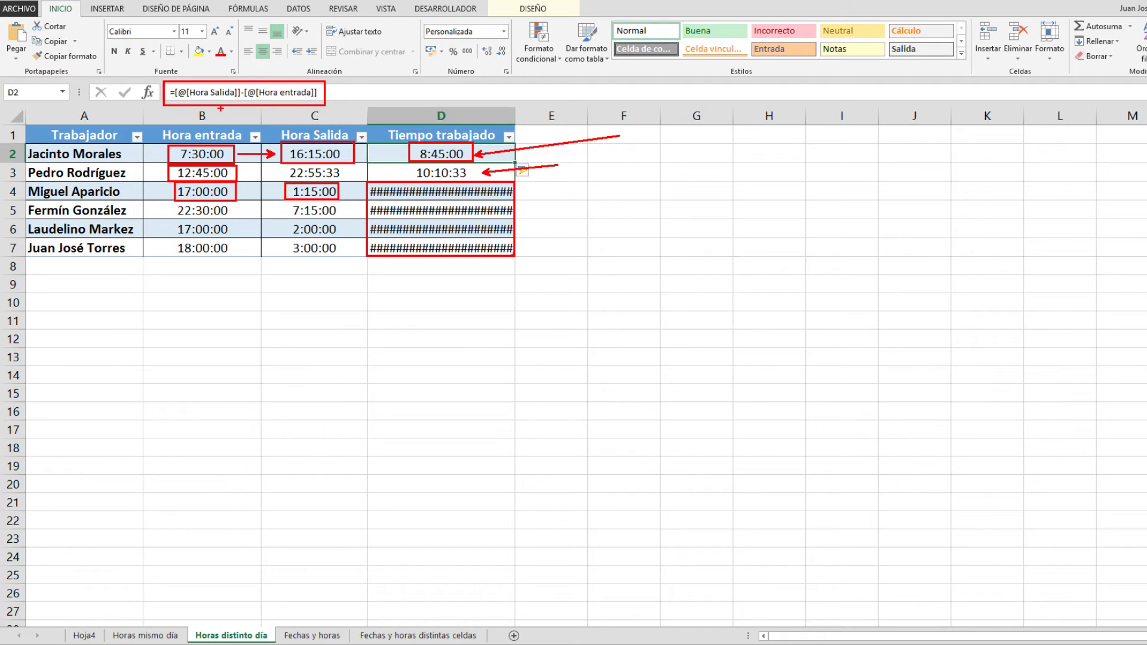
pyautogui.moveTo(206, 84); pyautogui.dragTo(220, 30)
pyautogui.moveTo(279, 86); pyautogui.dragTo(286, 34)
pyautogui.press('Escape')
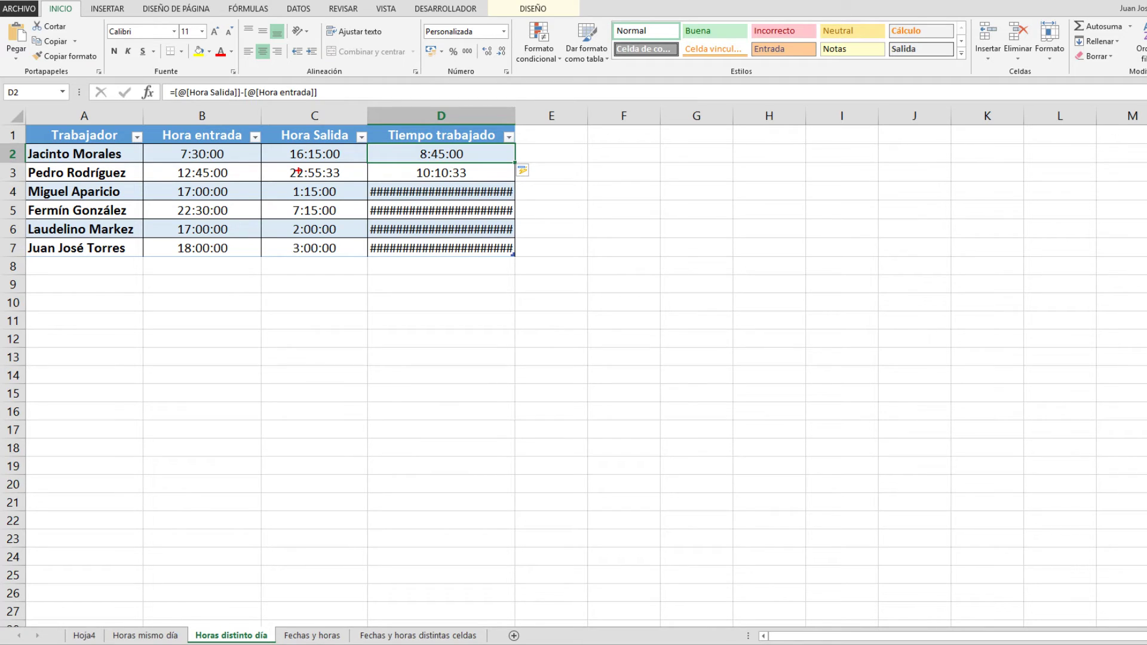
pyautogui.moveTo(166, 84)
pyautogui.mouseDown()
pyautogui.moveTo(226, 102)
pyautogui.moveTo(320, 103)
pyautogui.mouseUp()
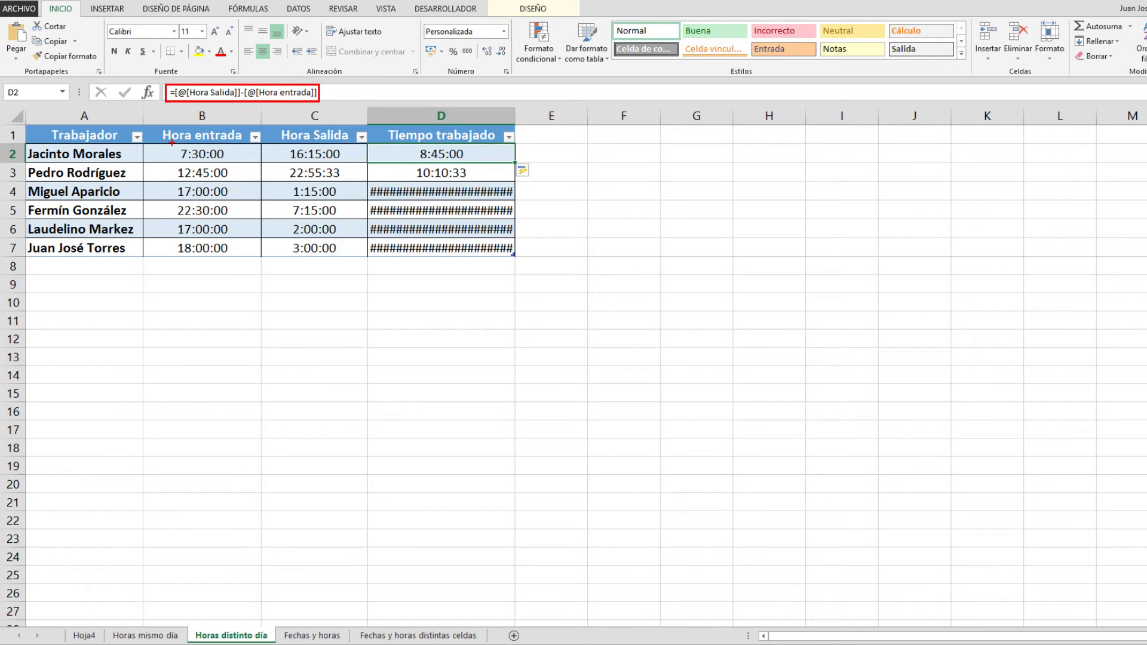
pyautogui.moveTo(173, 143)
pyautogui.mouseDown()
pyautogui.moveTo(235, 197)
pyautogui.moveTo(239, 263)
pyautogui.mouseUp()
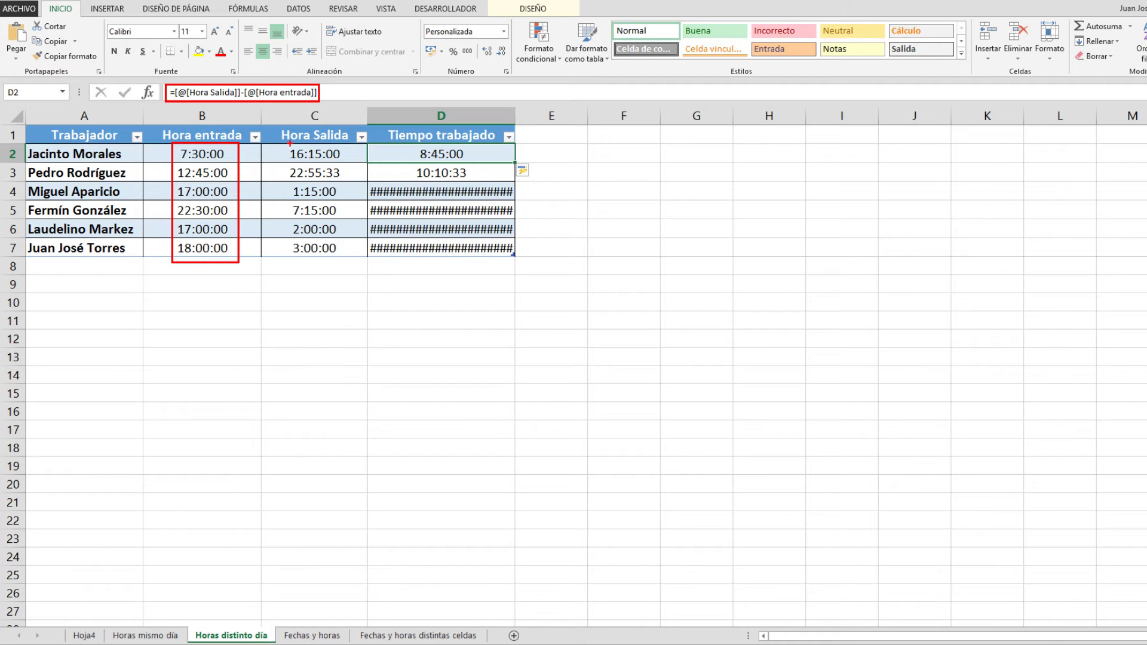
pyautogui.press('Escape')
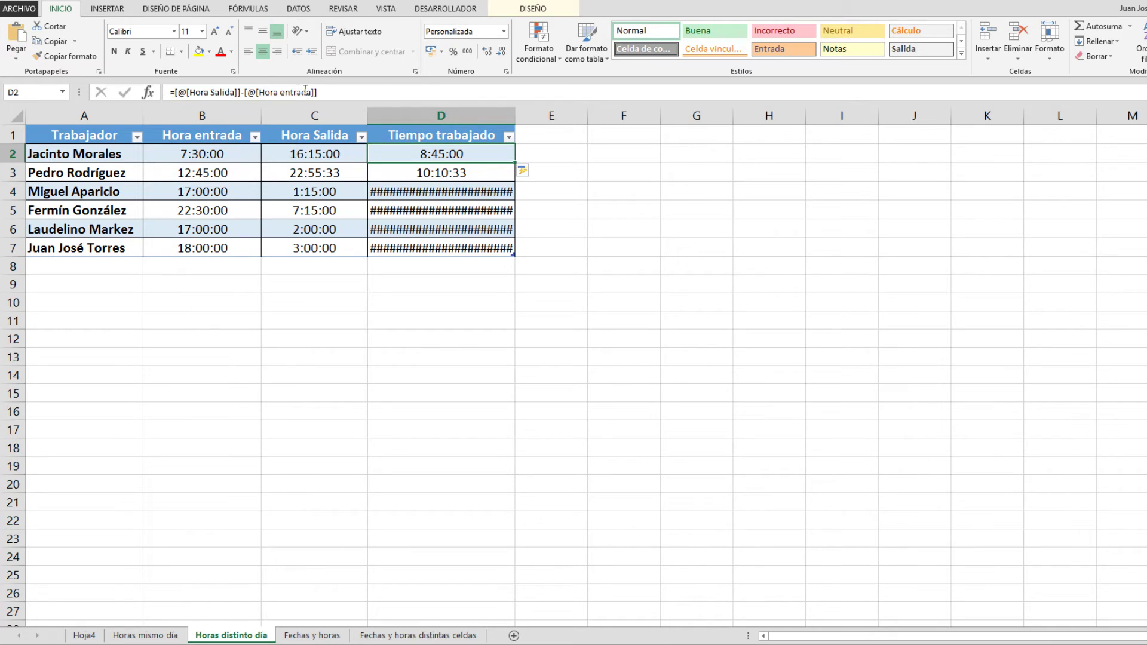
# Extend the Tiempo trabajado formula in D2 to =[@[Hora Salida]]-[@[Hora entrada]]+([@[Hora entrada]]>[@[Hora Salida]])
pyautogui.click(325, 92)
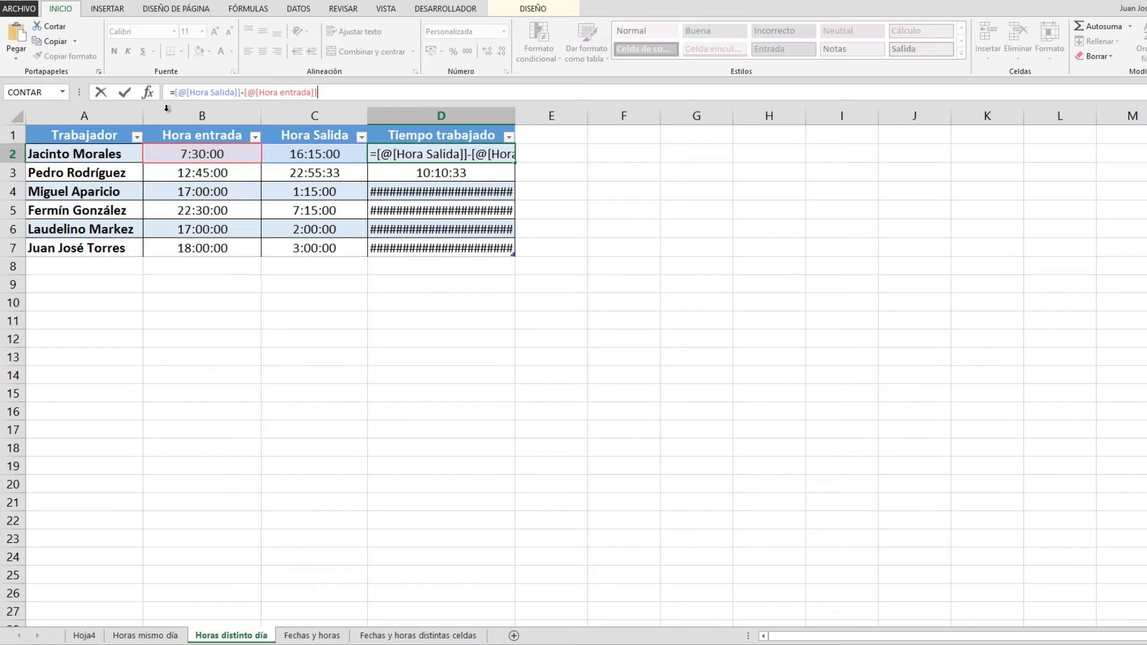
pyautogui.write('+')
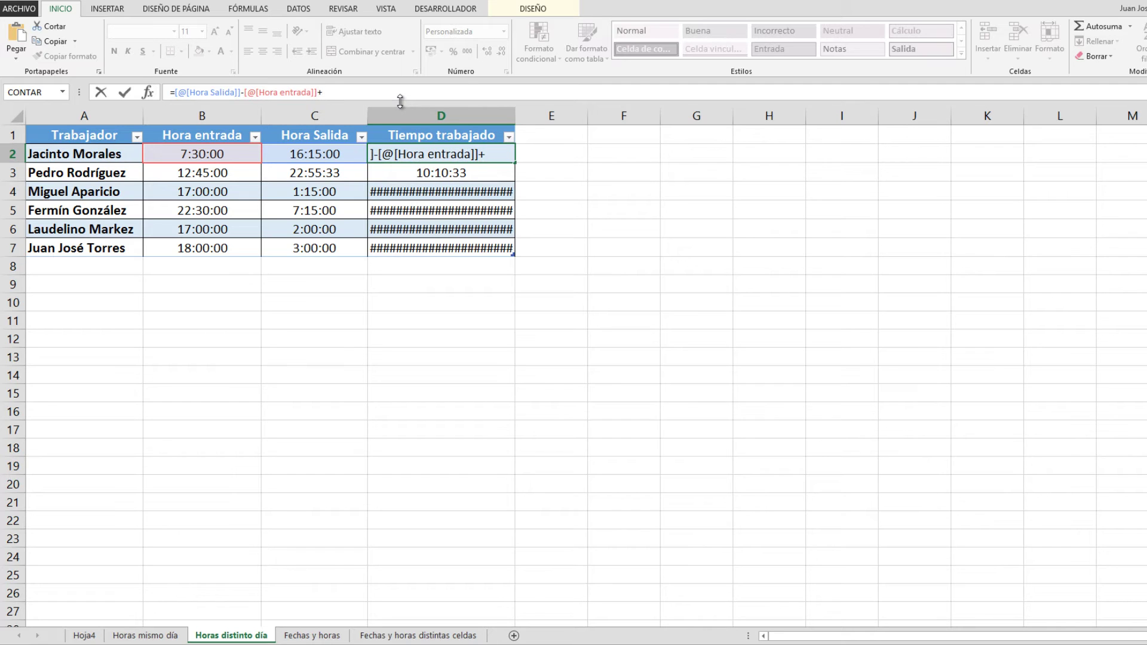
pyautogui.write('(')
pyautogui.click(227, 156)
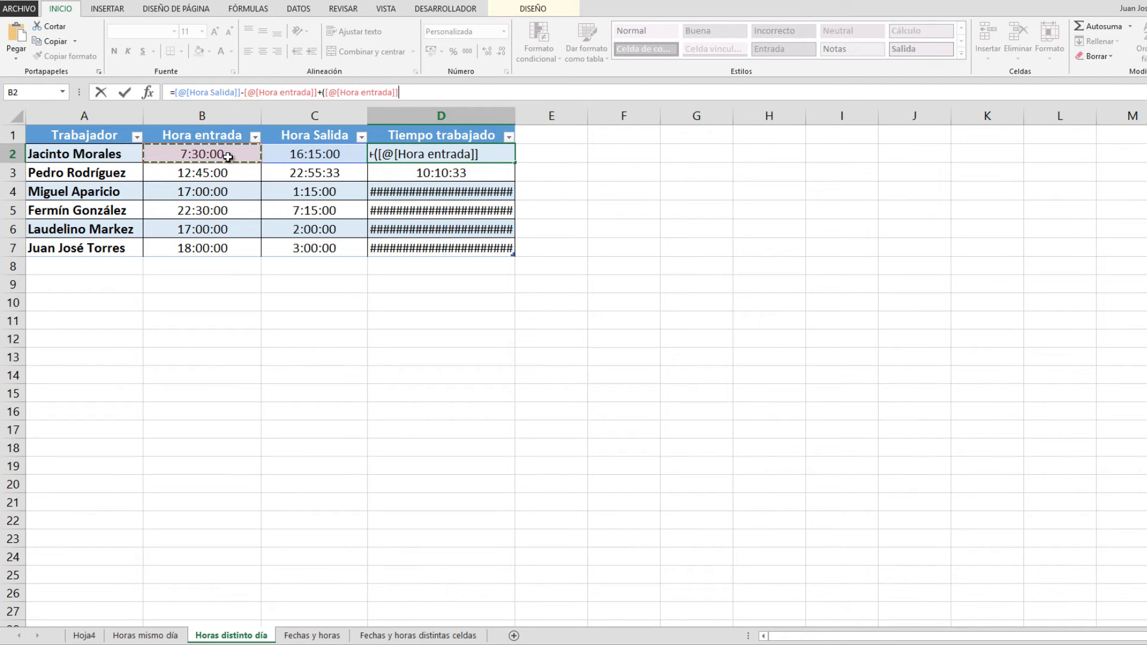
pyautogui.write('>')
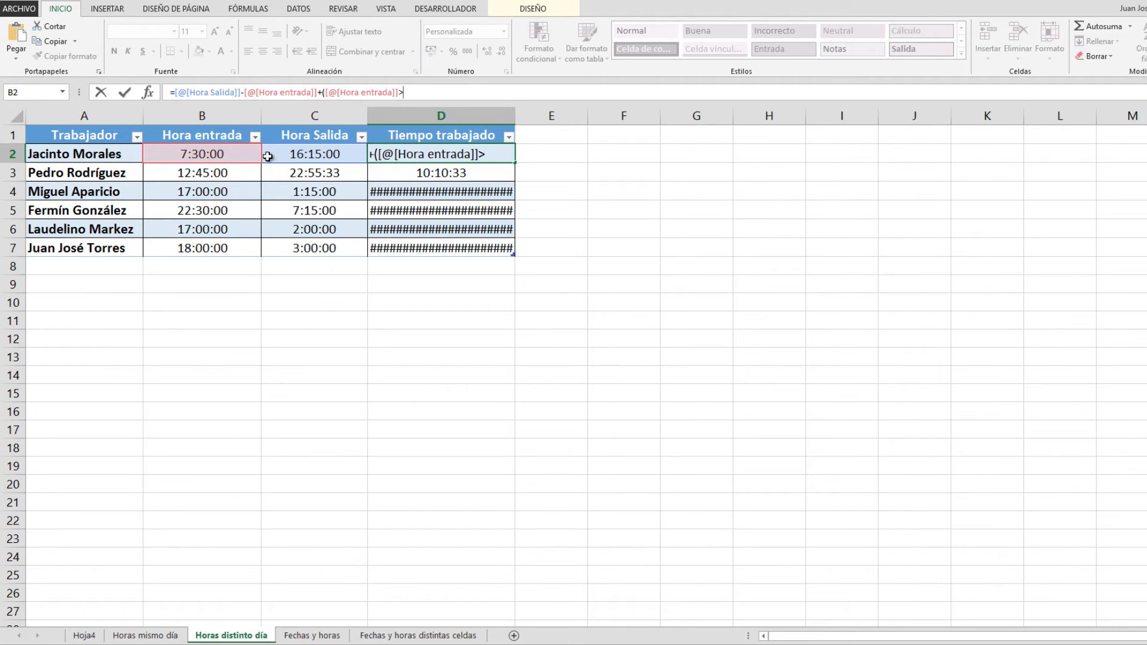
pyautogui.click(301, 151)
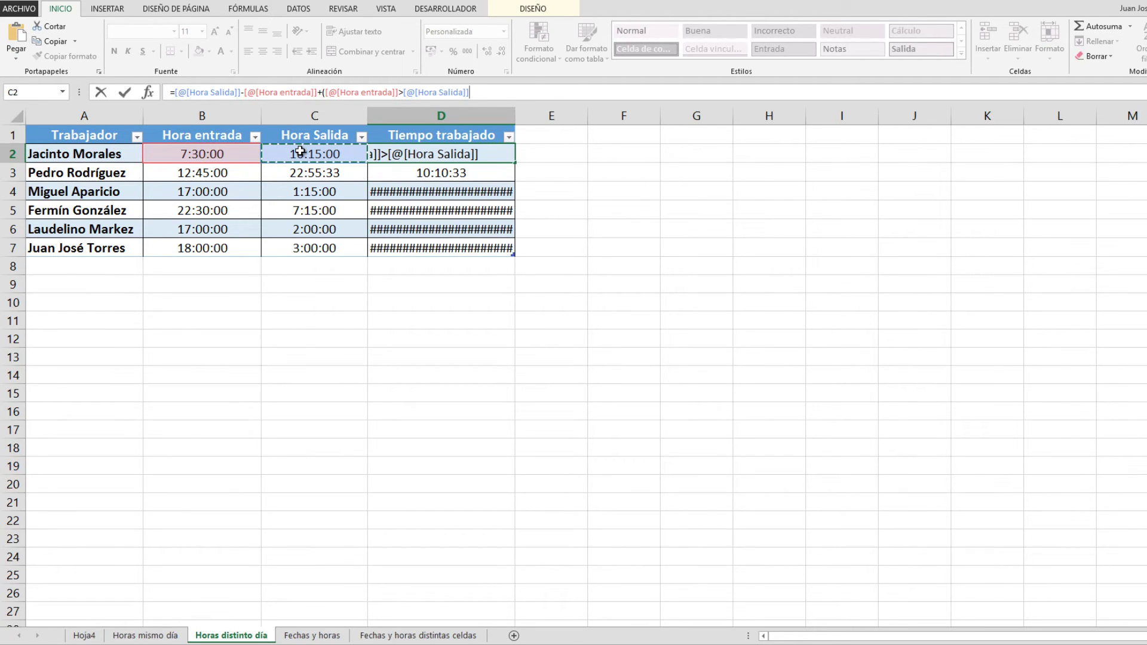
pyautogui.write(')')
pyautogui.moveTo(168, 88); pyautogui.dragTo(323, 102)
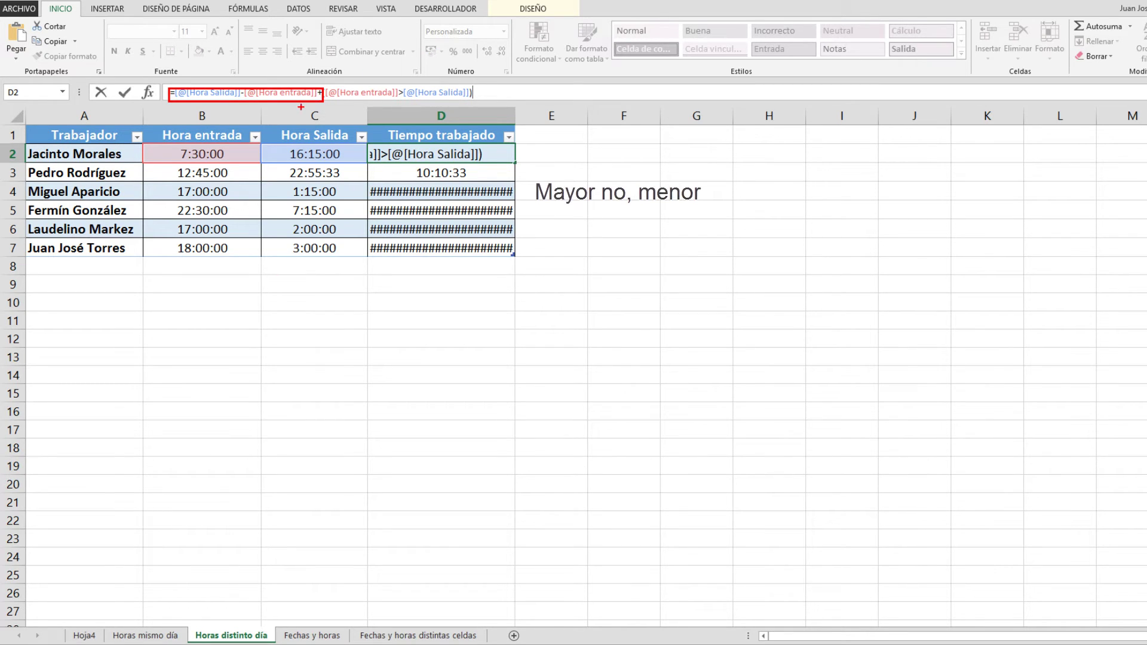
pyautogui.click(323, 93)
pyautogui.write('(')
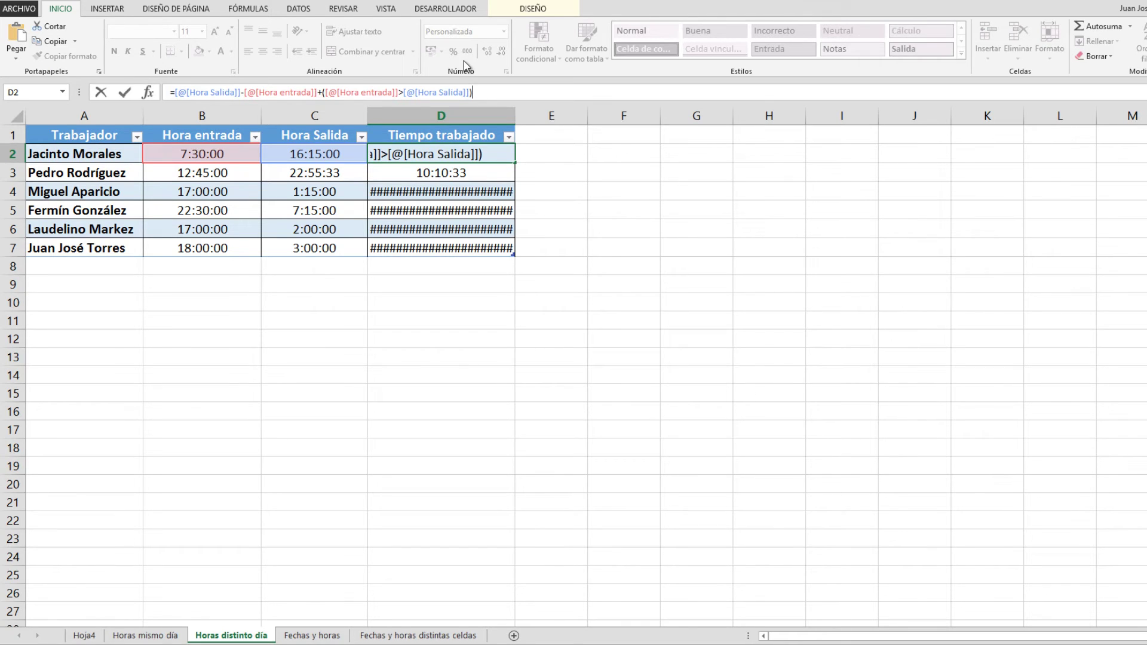
pyautogui.press('Return')
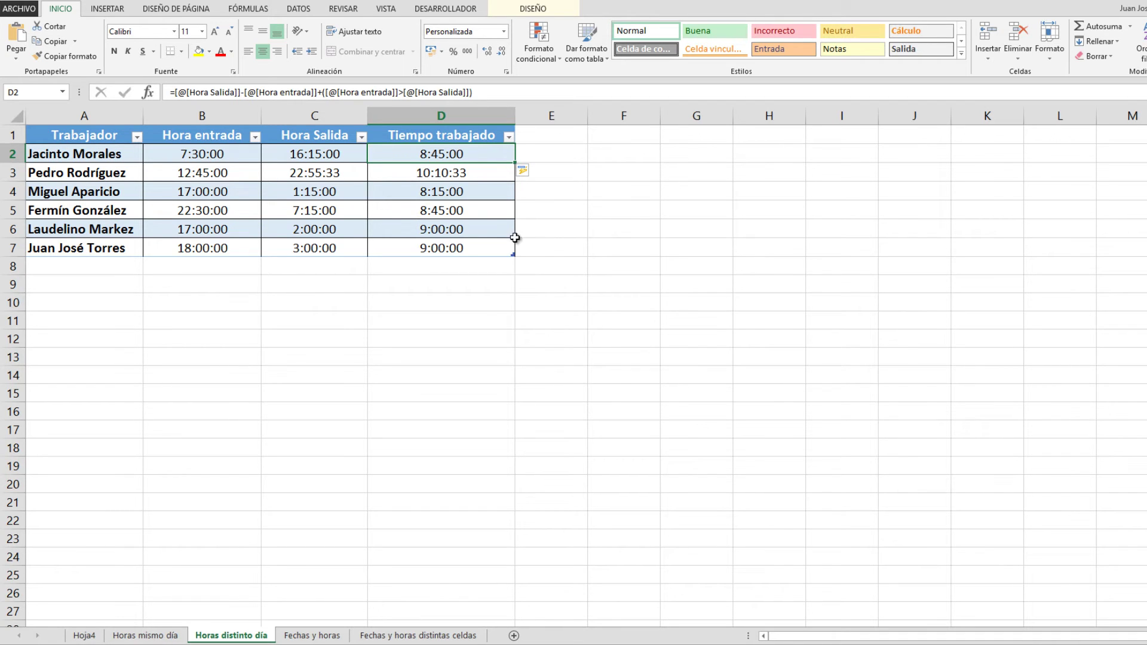
# Clear the last worker's Hora entrada and Hora Salida values in cells B7:C7
pyautogui.click(178, 250)
pyautogui.moveTo(178, 250); pyautogui.dragTo(299, 247)
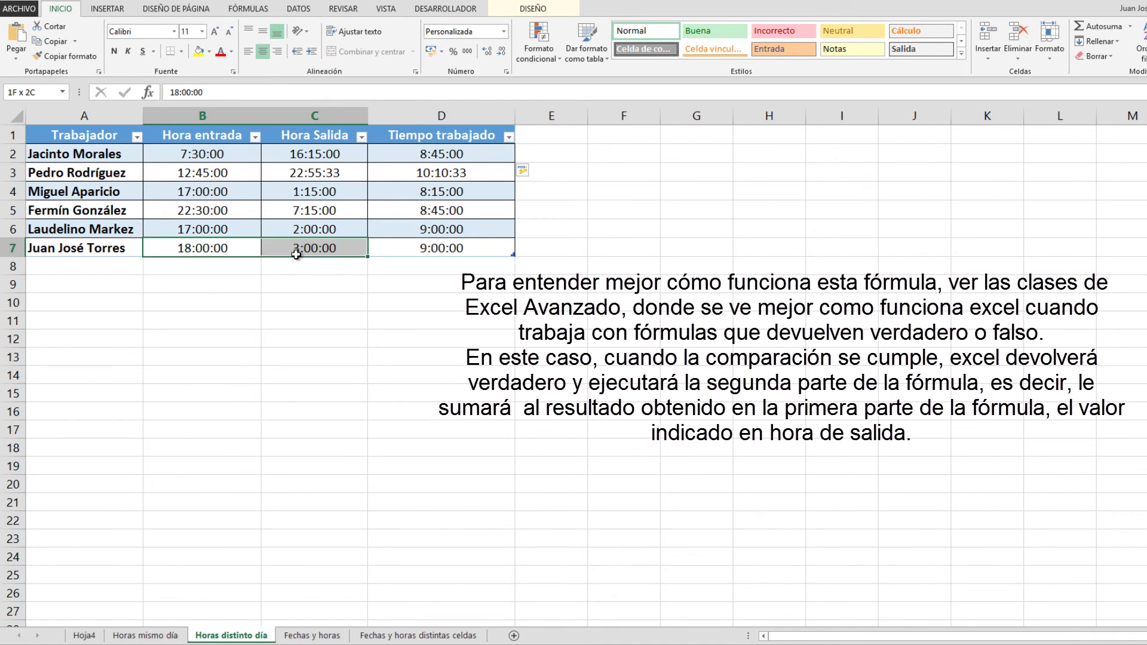
pyautogui.press('Delete')
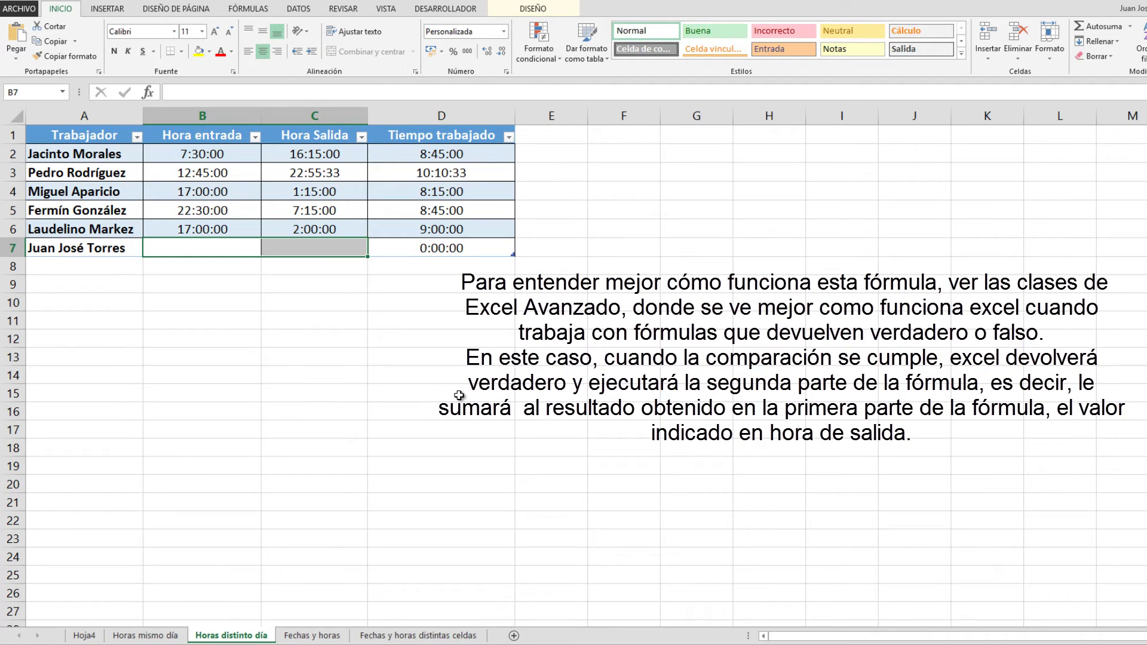
pyautogui.click(197, 305)
# Enter 18:00 as the last worker's Hora entrada in cell B7
pyautogui.click(231, 248)
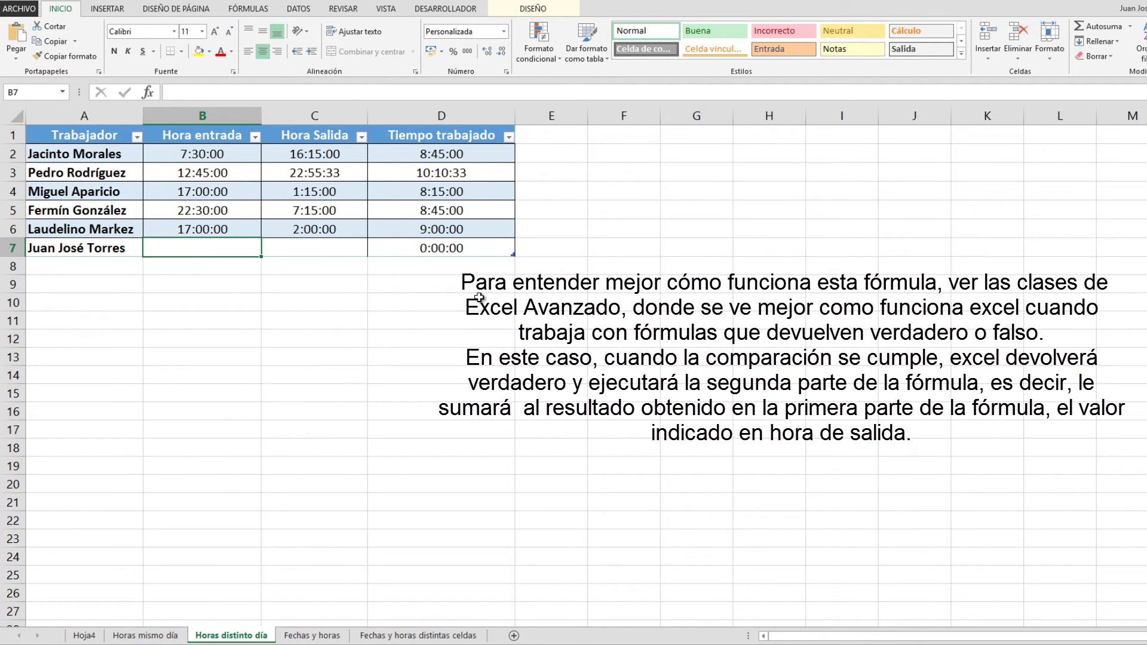
pyautogui.write('18')
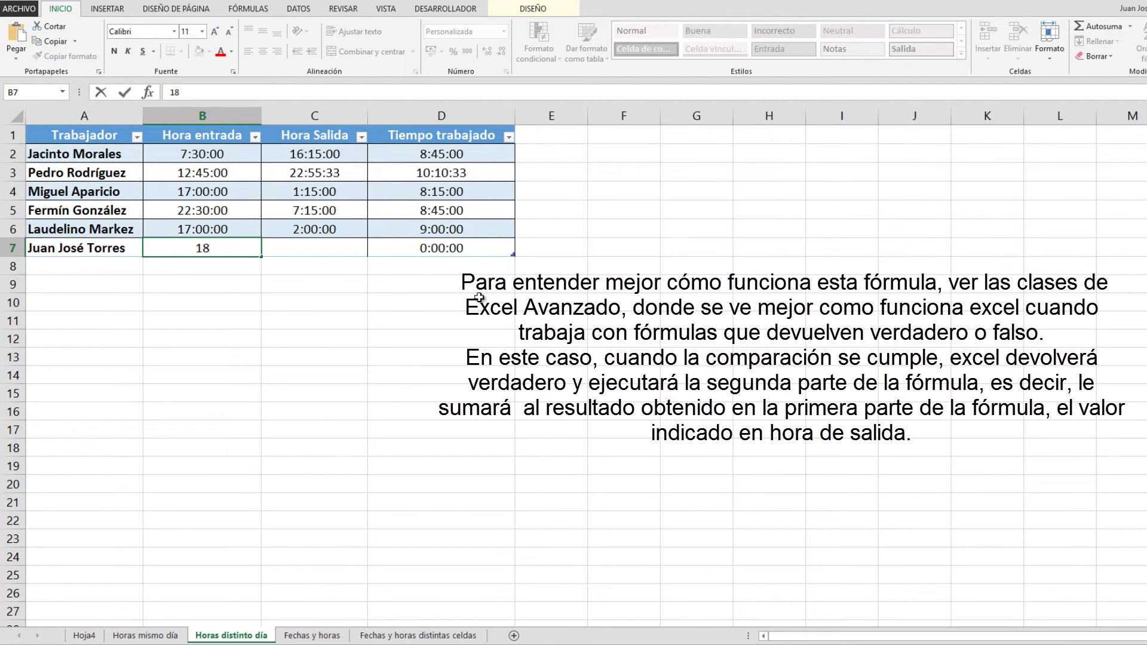
pyautogui.write(':00')
pyautogui.press('Return')
# Enter 3:00 as the last worker's Hora Salida in cell C7
pyautogui.press('Up')
pyautogui.press('Right')
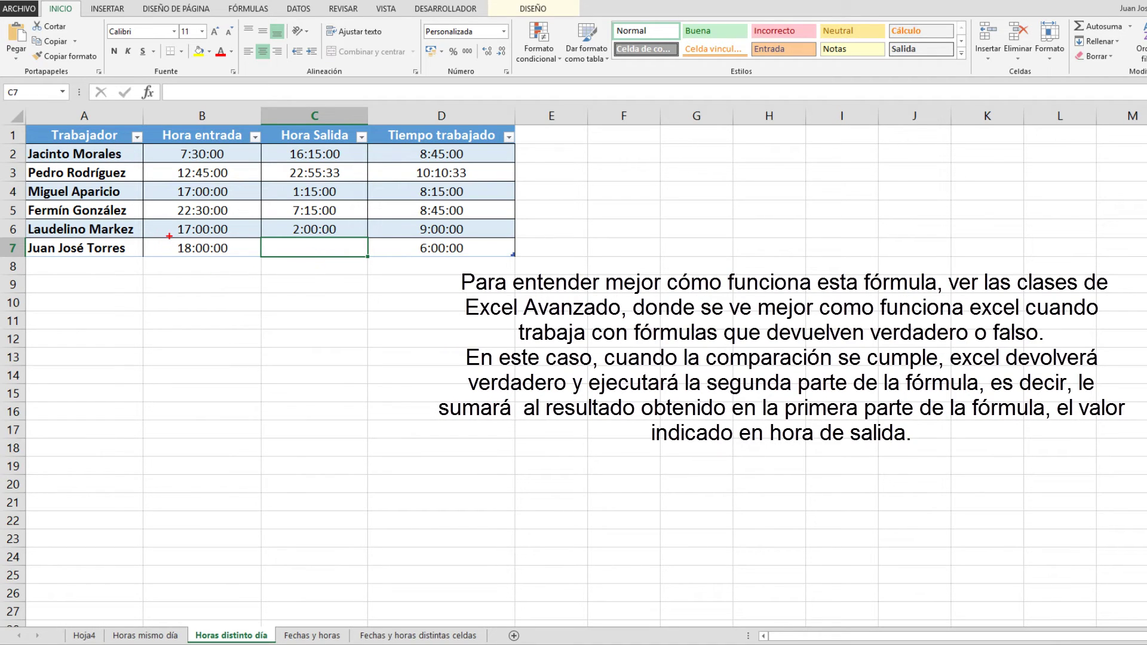
pyautogui.moveTo(169, 238)
pyautogui.mouseDown()
pyautogui.moveTo(187, 261)
pyautogui.moveTo(234, 261)
pyautogui.moveTo(194, 293)
pyautogui.mouseUp()
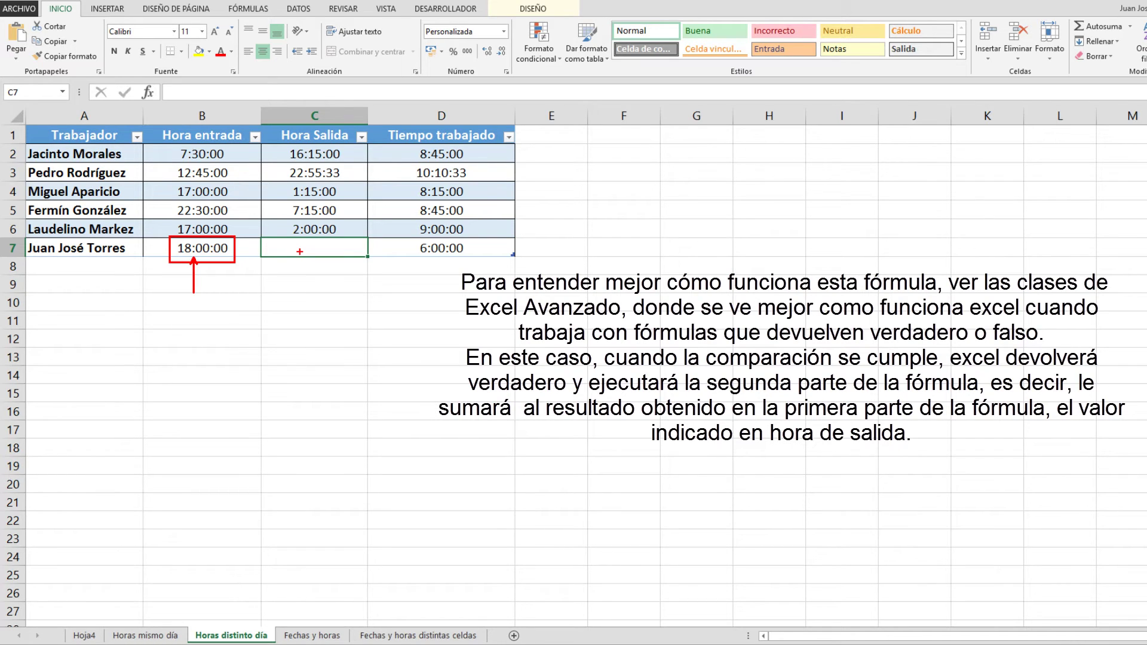
pyautogui.moveTo(261, 239); pyautogui.dragTo(368, 258)
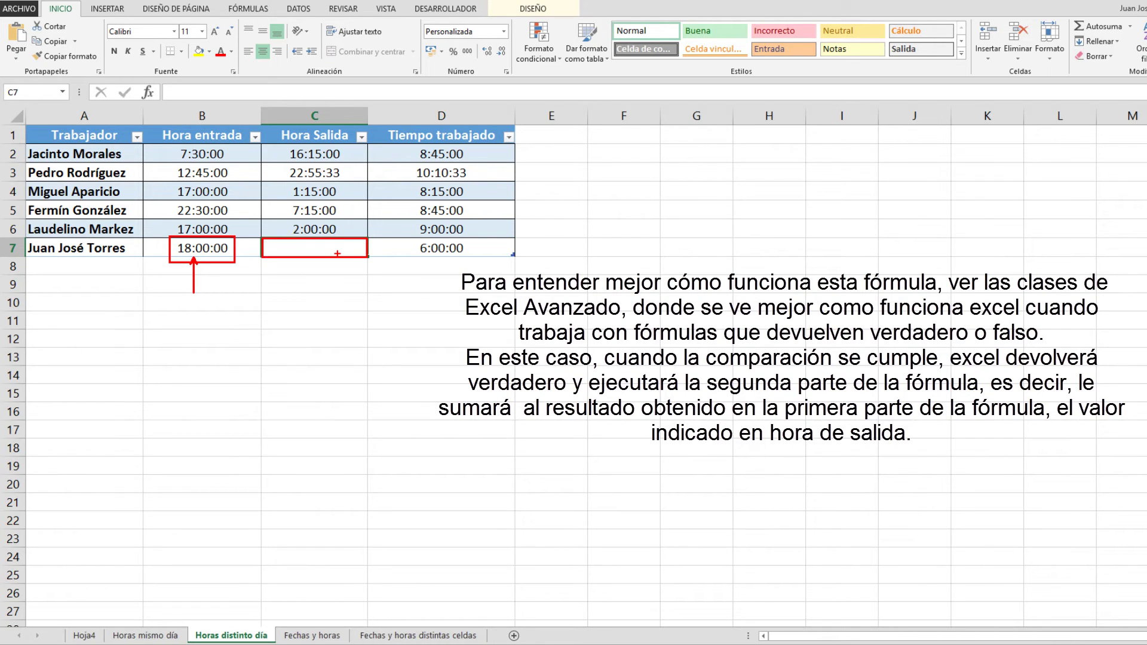
pyautogui.press('Escape')
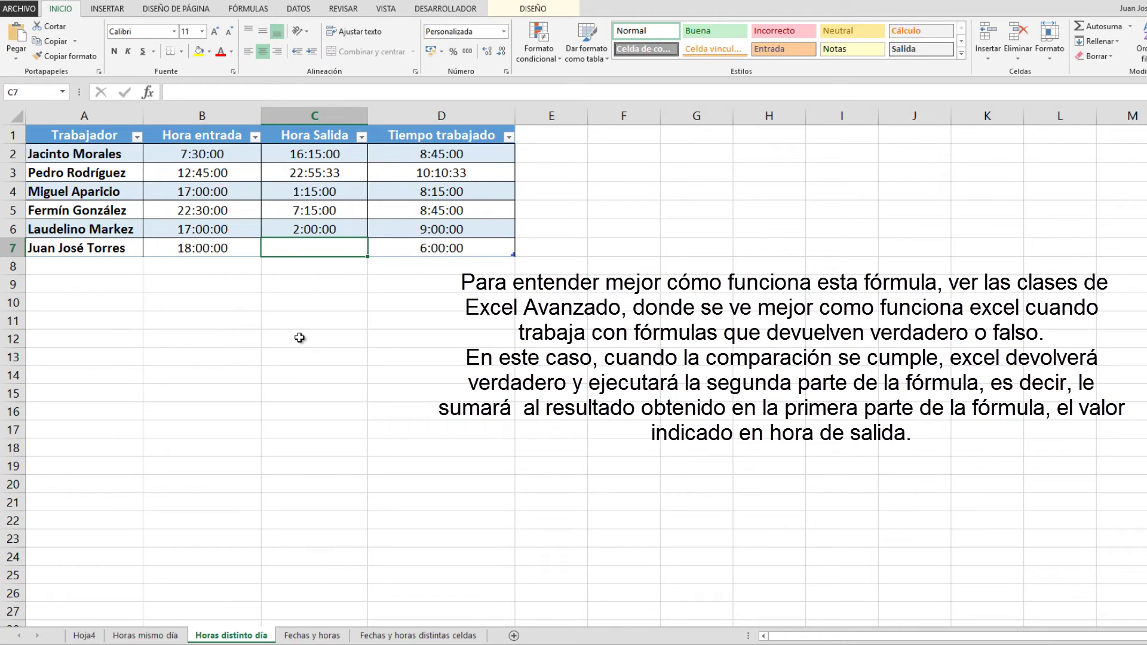
pyautogui.write('3')
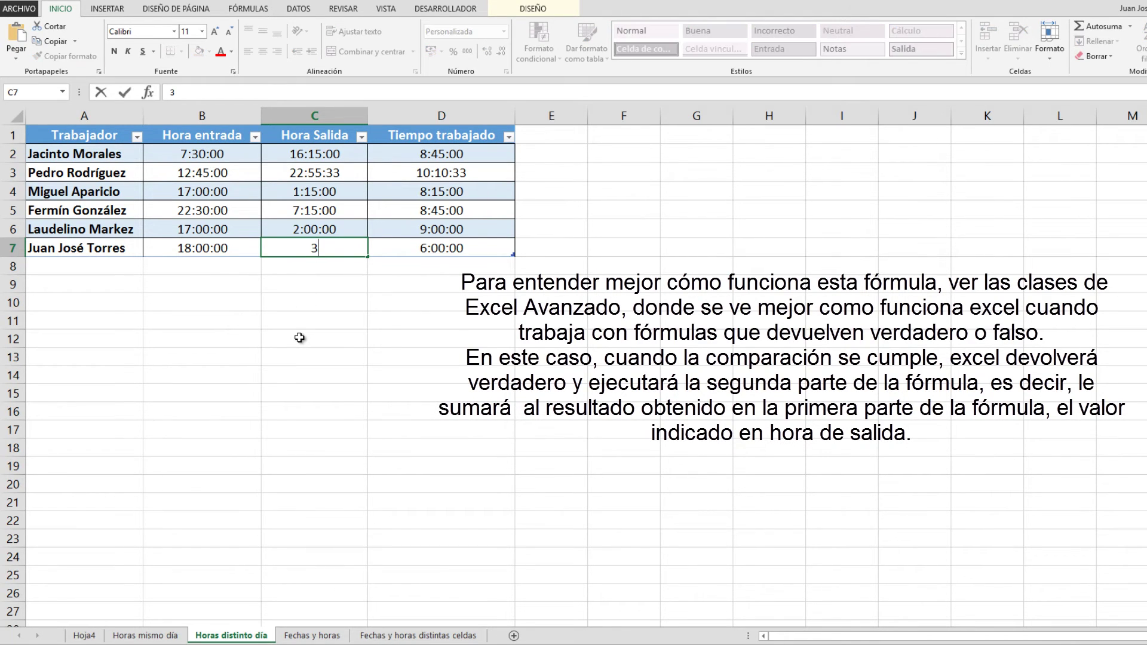
pyautogui.write(':00')
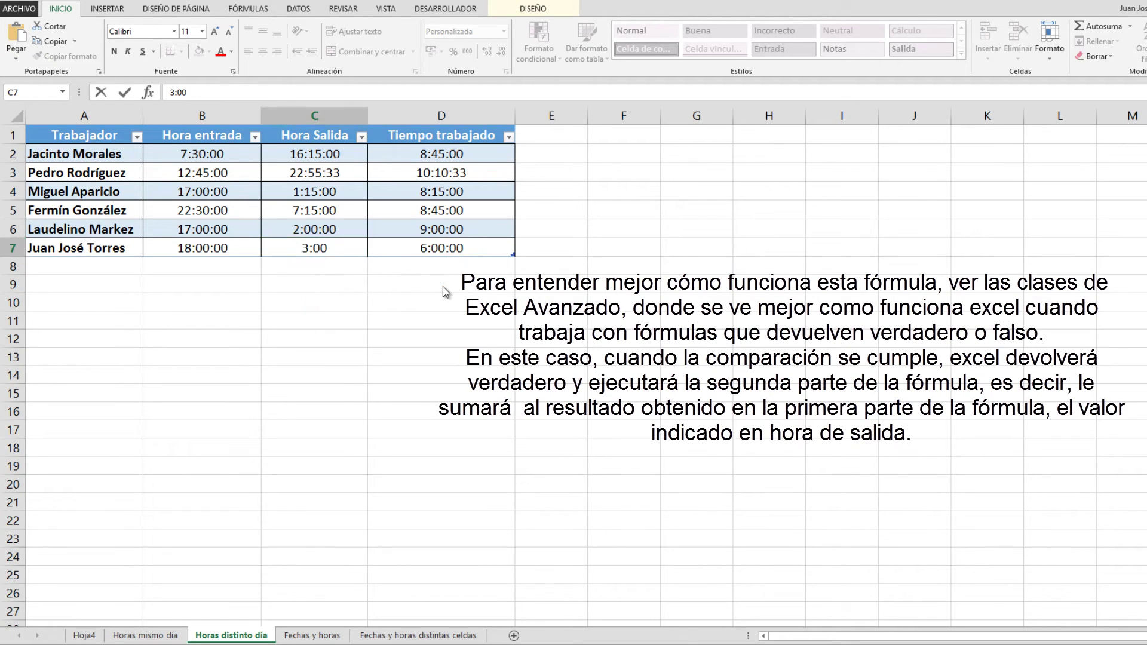
pyautogui.press('Return')
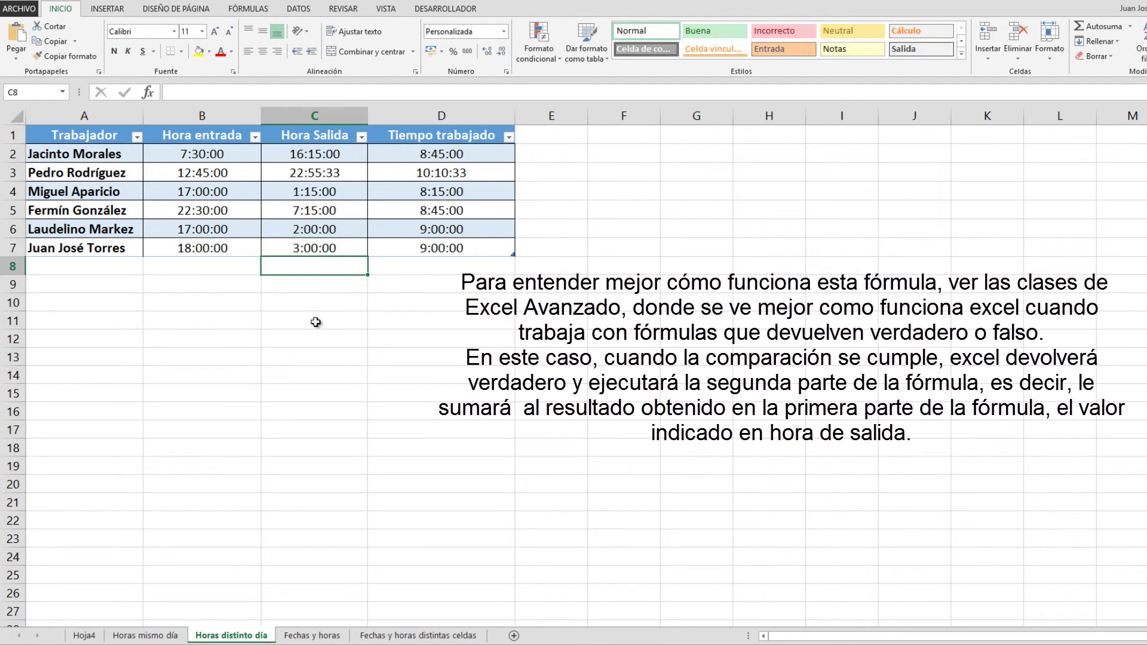
pyautogui.press('Up')
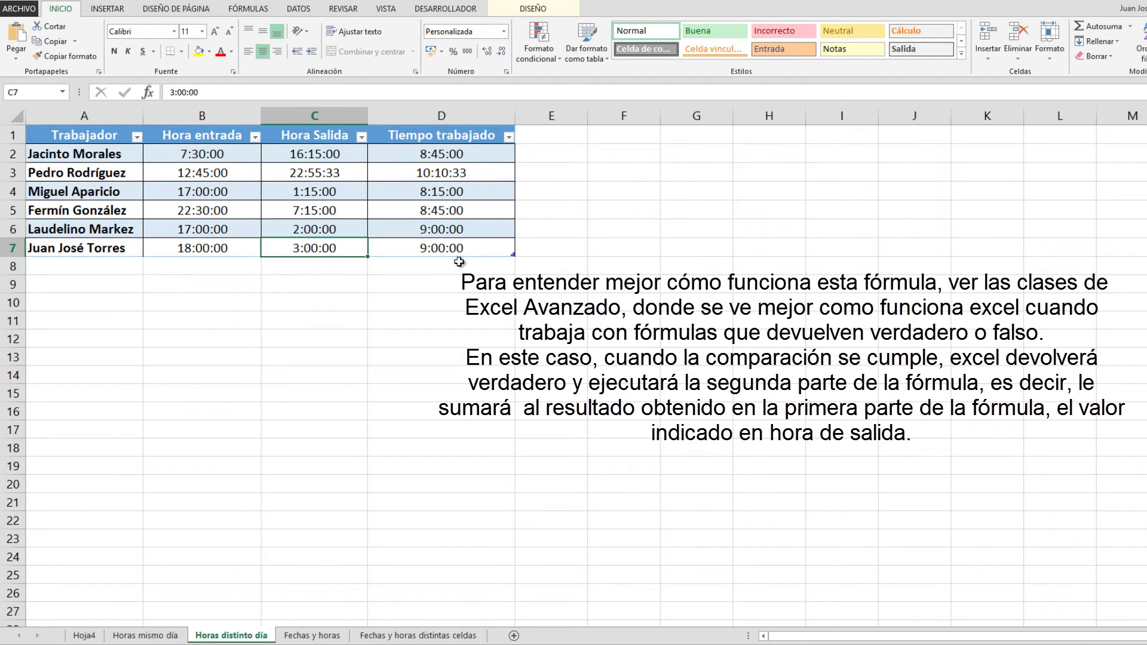
pyautogui.click(575, 273)
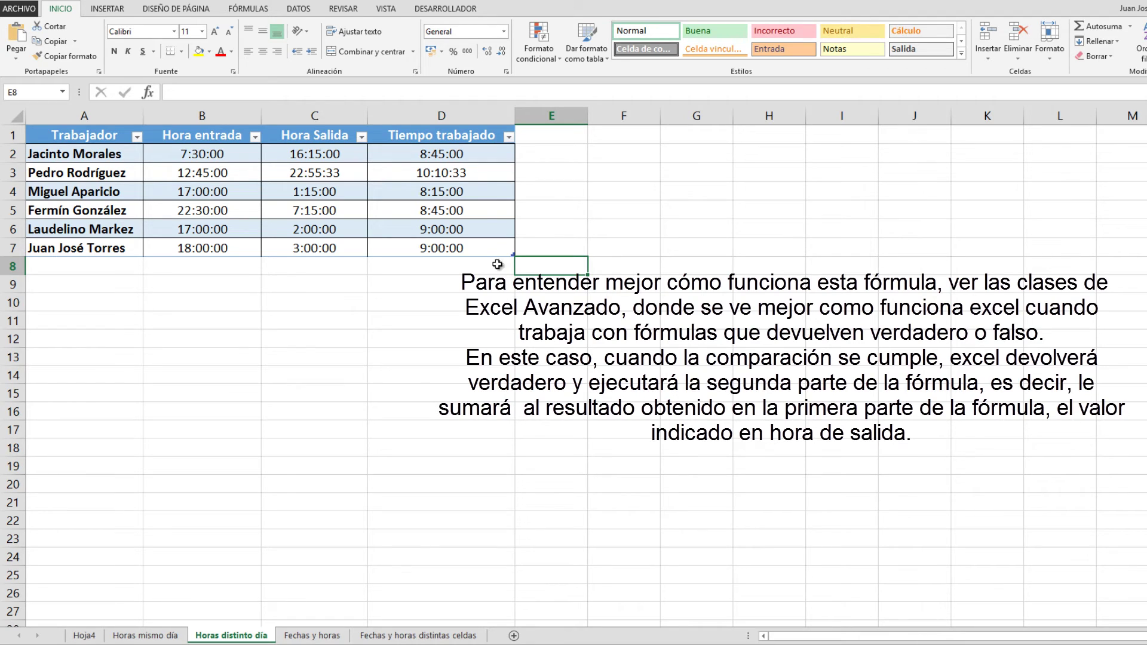
# Review the complete Tiempo trabajado formula in D2 and switch to the Fechas y horas sheet
pyautogui.click(482, 150)
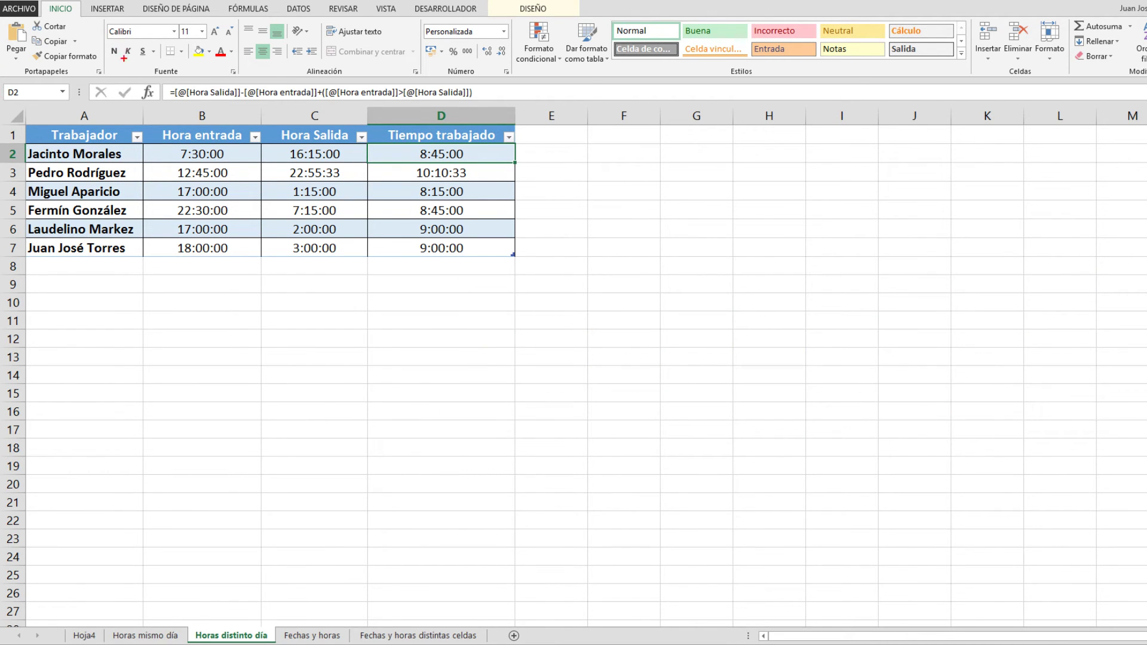
pyautogui.moveTo(160, 79); pyautogui.dragTo(483, 107)
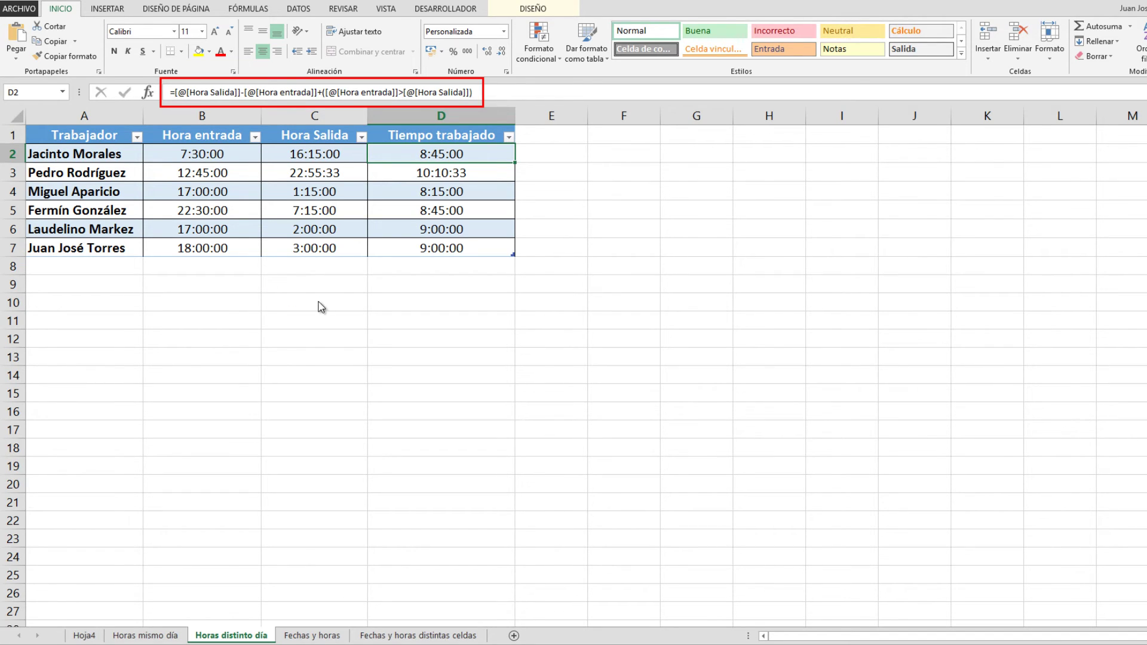
pyautogui.press('Escape')
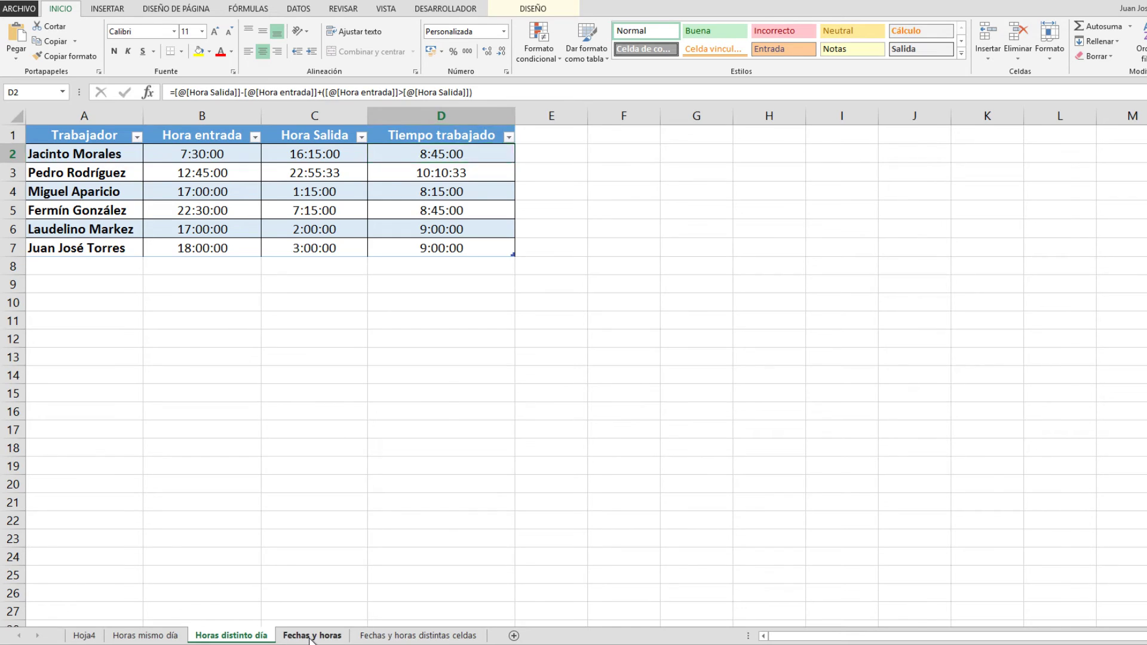
pyautogui.click(312, 635)
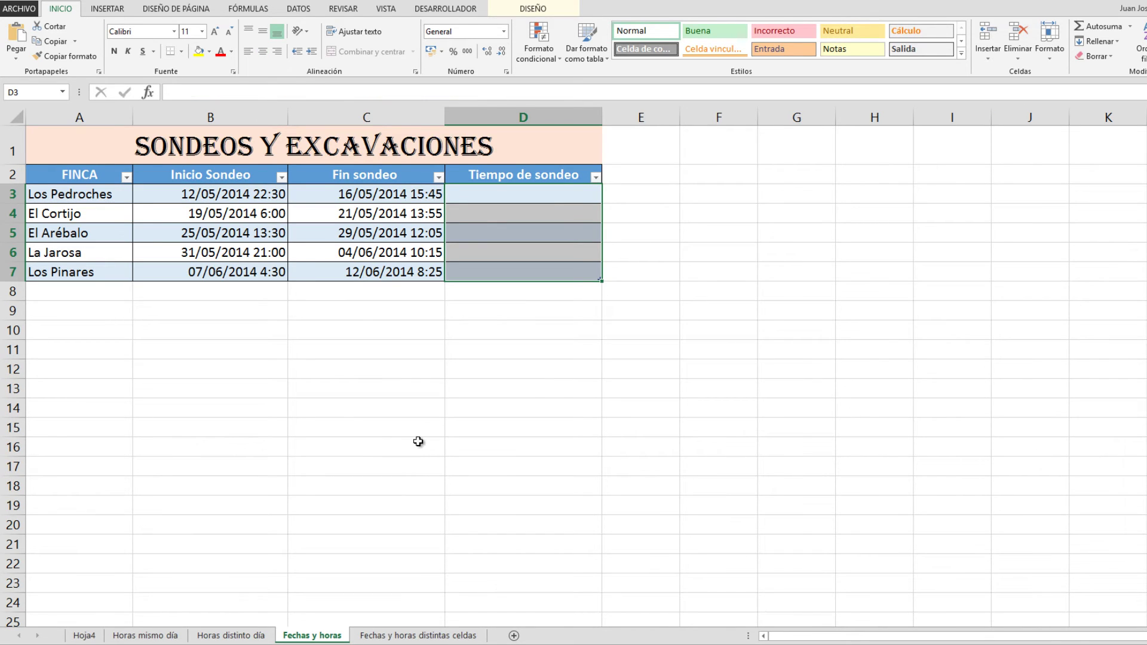
# Examine how the Inicio Sondeo and Fin sondeo cells of Los Pedroches combine a date and a time in one value
pyautogui.click(514, 194)
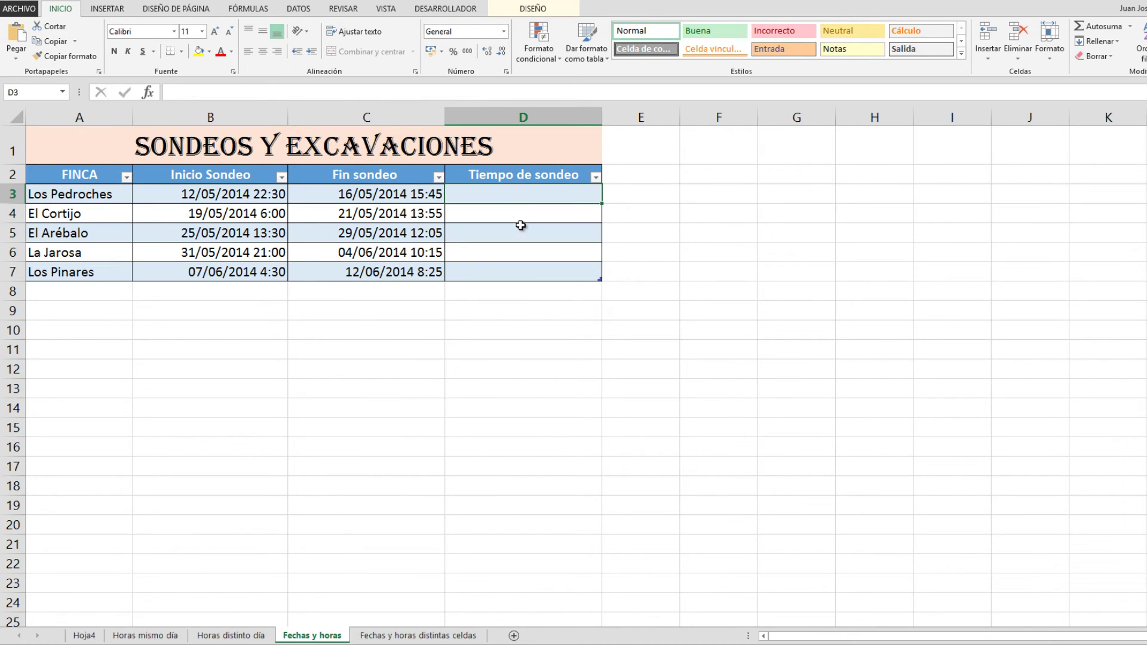
pyautogui.click(263, 197)
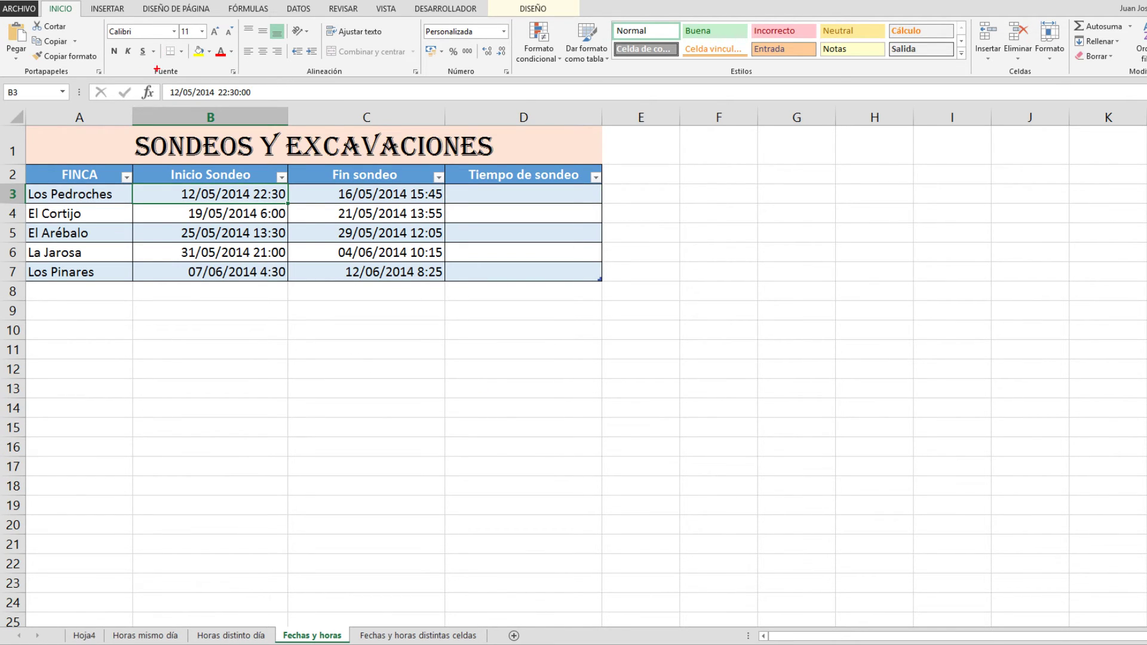
pyautogui.moveTo(188, 80); pyautogui.dragTo(188, 43)
pyautogui.moveTo(232, 99); pyautogui.dragTo(232, 153)
pyautogui.moveTo(216, 89); pyautogui.dragTo(220, 53)
pyautogui.moveTo(171, 99); pyautogui.dragTo(251, 88)
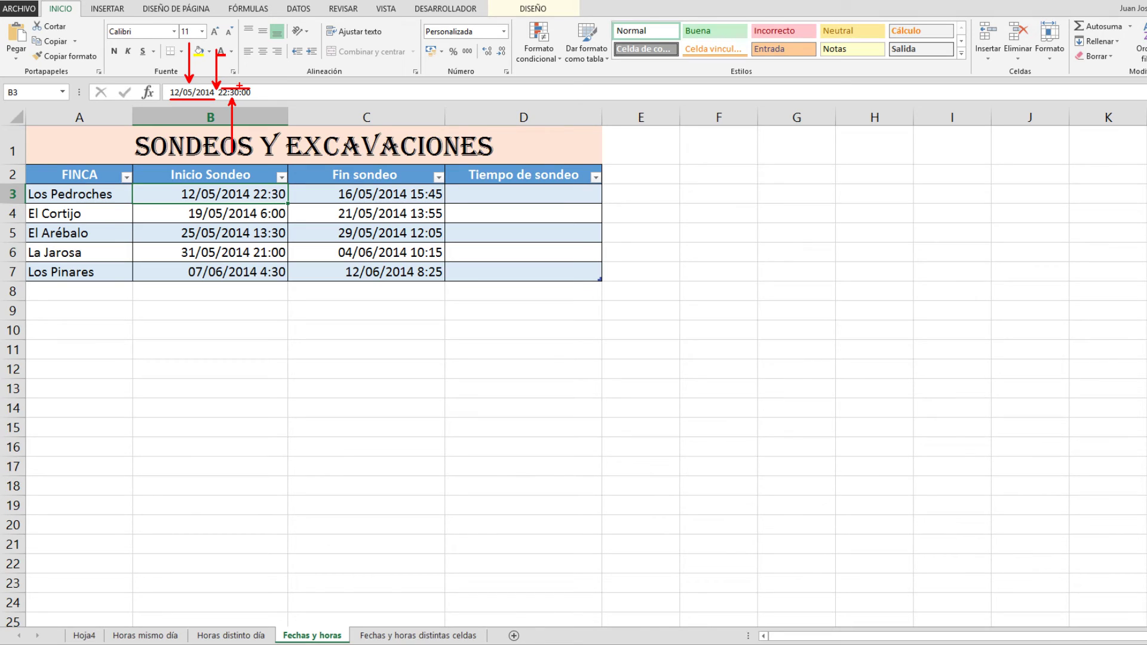
pyautogui.press('Escape')
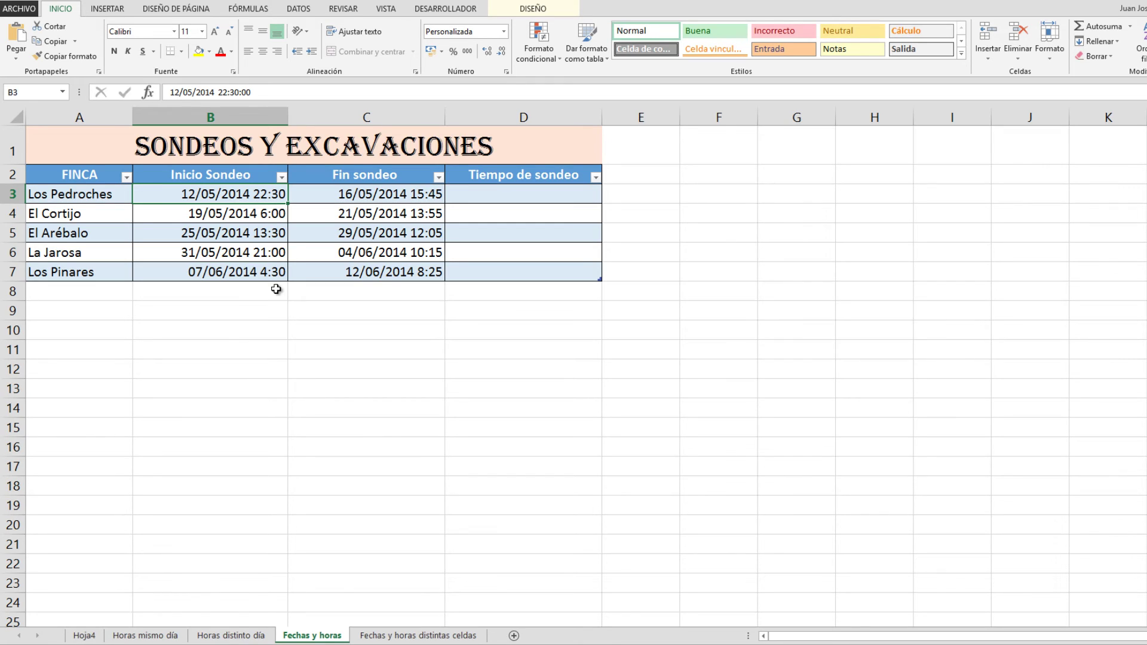
pyautogui.hotkey('ctrl', '2')
pyautogui.moveTo(125, 127)
pyautogui.mouseDown()
pyautogui.moveTo(269, 159)
pyautogui.moveTo(510, 160)
pyautogui.mouseUp()
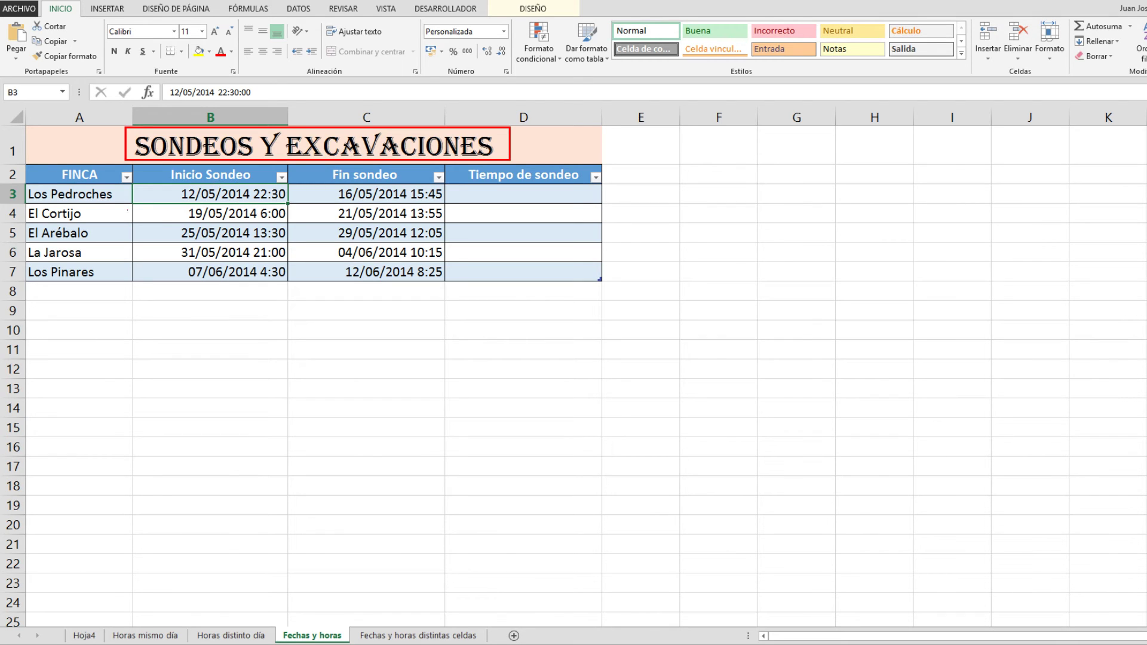
pyautogui.moveTo(19, 192); pyautogui.dragTo(1, 147)
pyautogui.moveTo(598, 195); pyautogui.dragTo(802, 195)
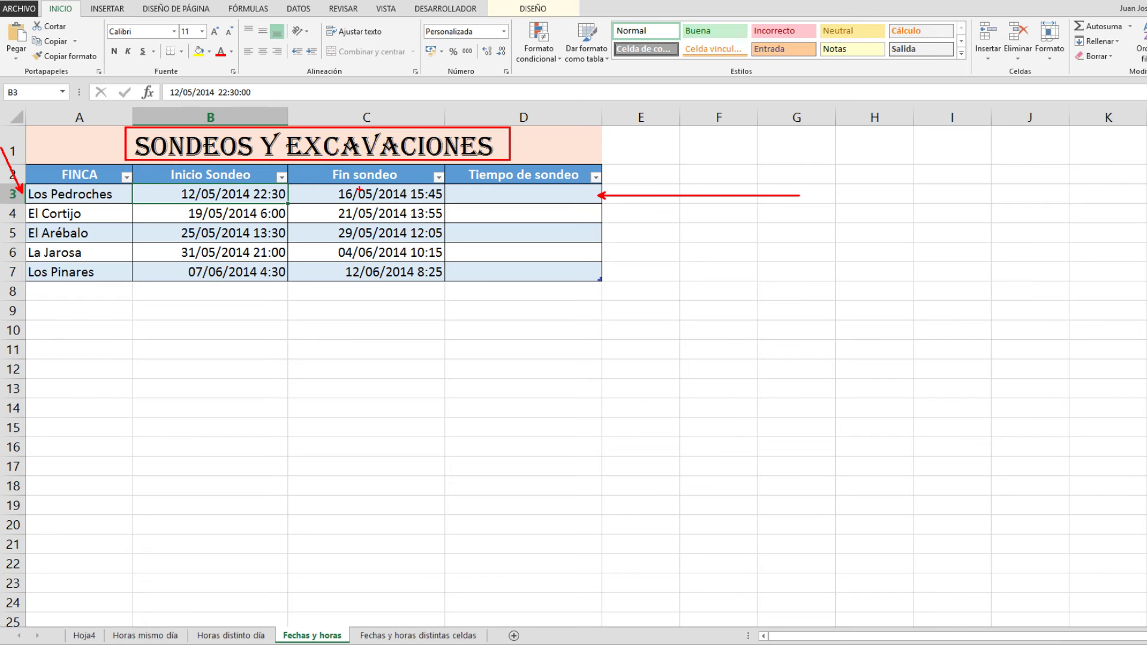
pyautogui.click(372, 201)
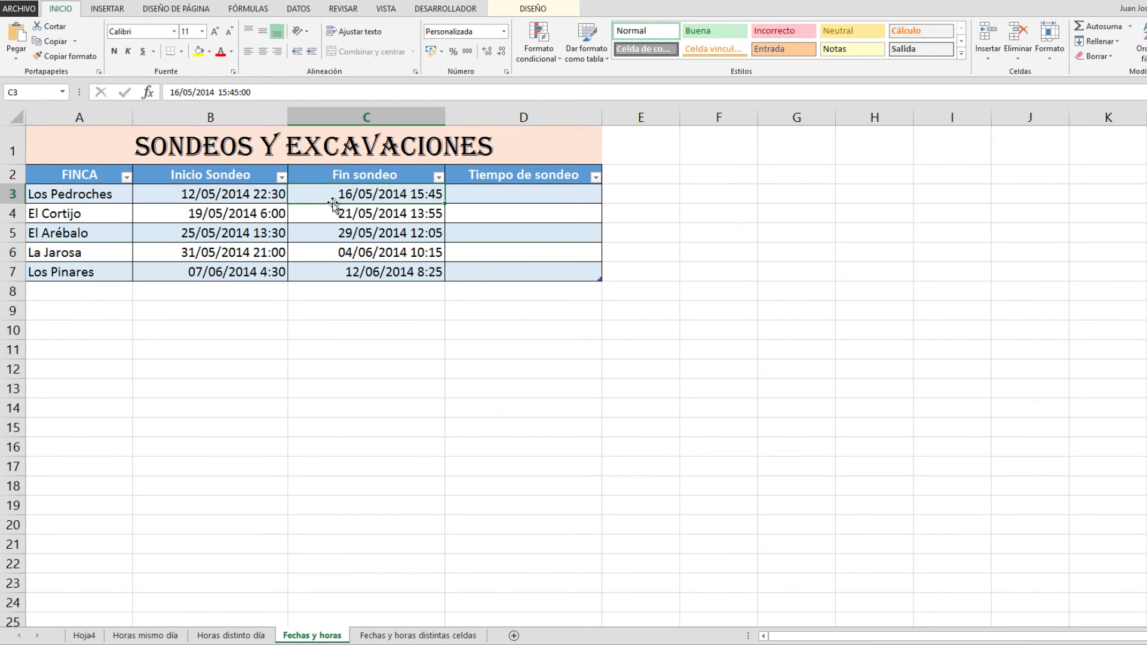
pyautogui.click(209, 193)
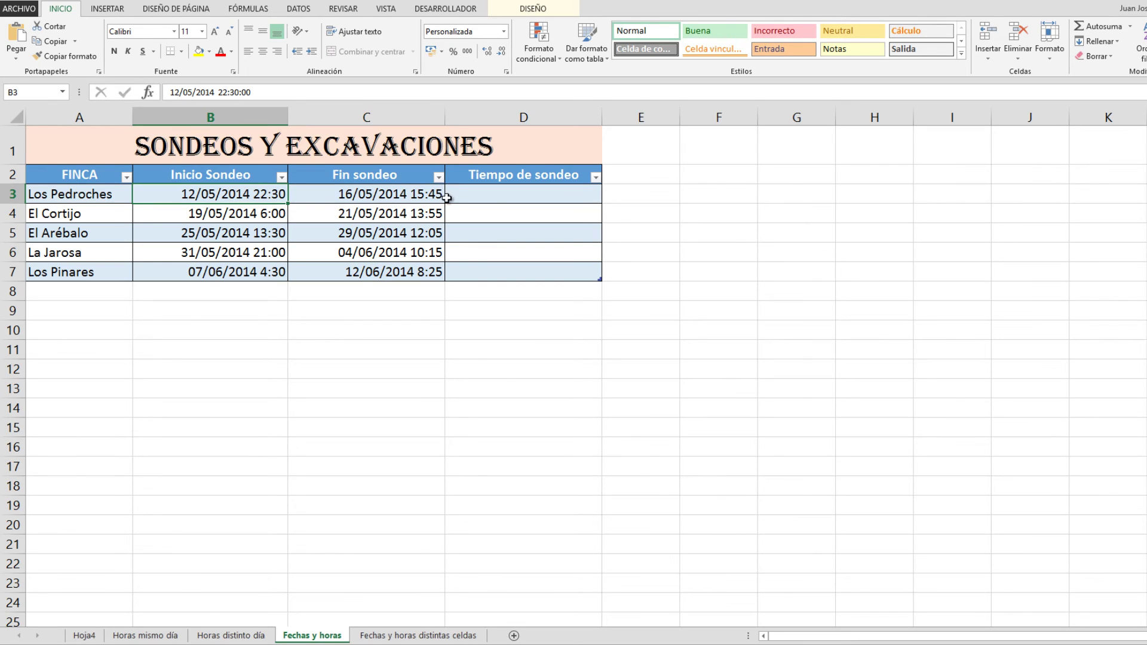
# Enter a Tiempo de sondeo formula in D3 that subtracts Inicio Sondeo from Fin sondeo: =[@[Fin sondeo ]]-[@[Inicio Sondeo]]
pyautogui.click(481, 197)
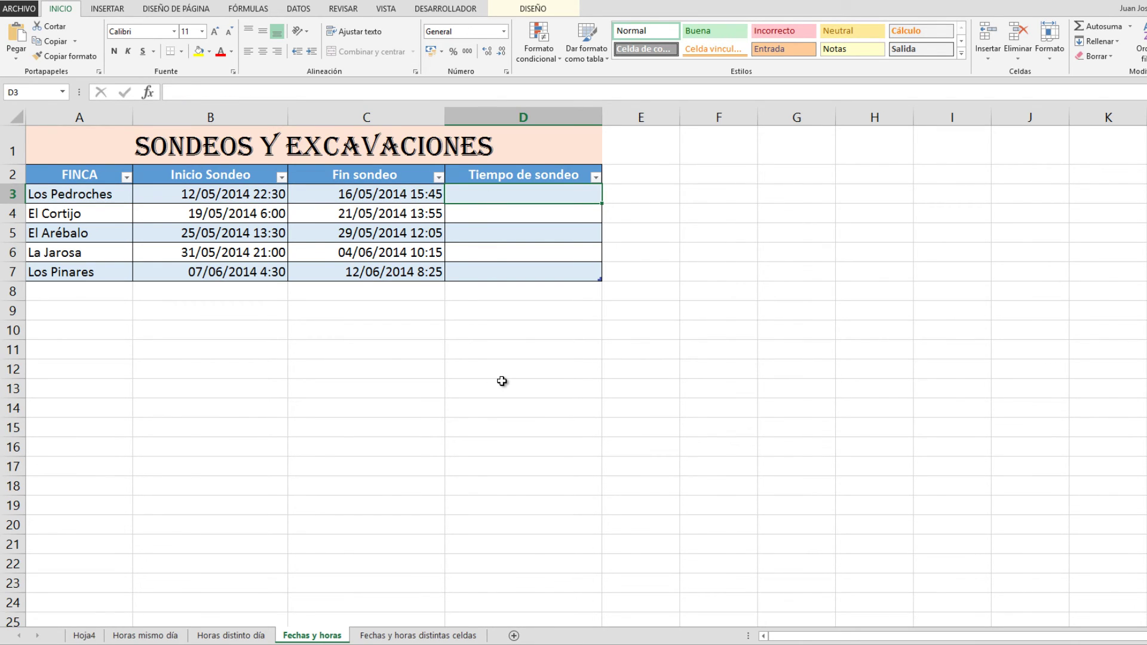
pyautogui.write('=')
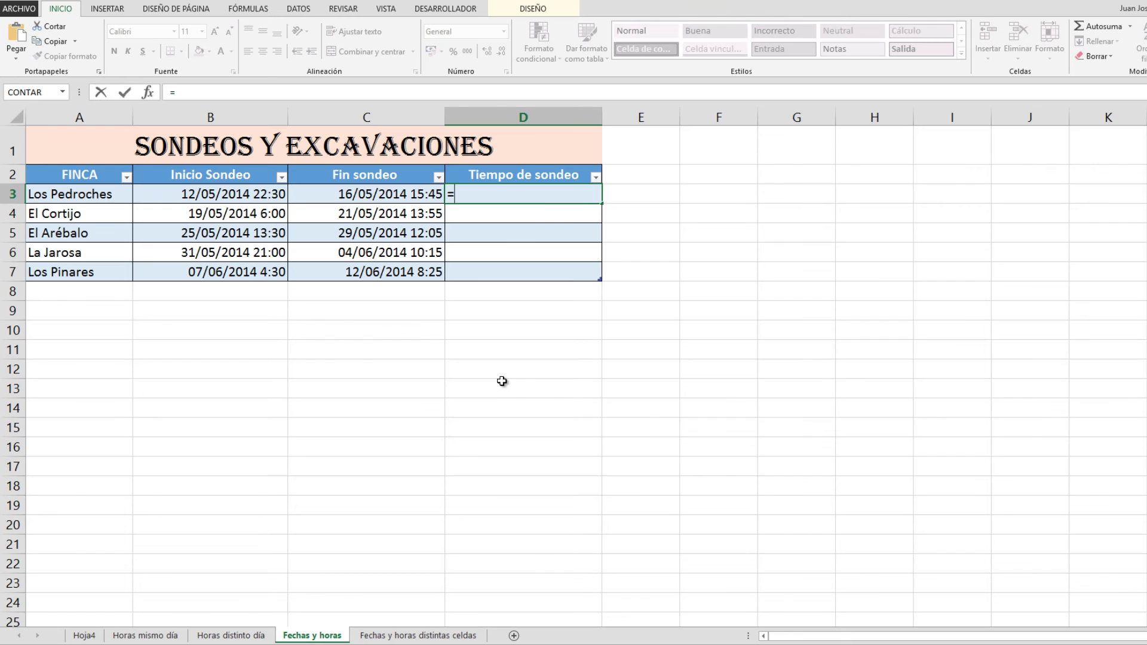
pyautogui.click(383, 195)
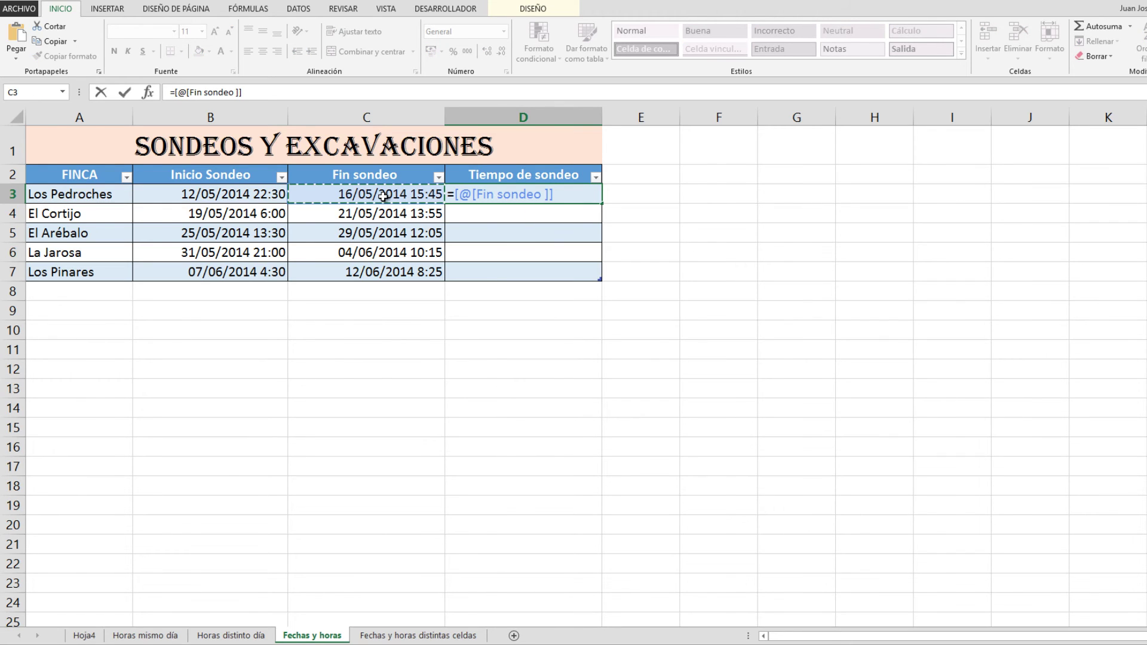
pyautogui.write('-')
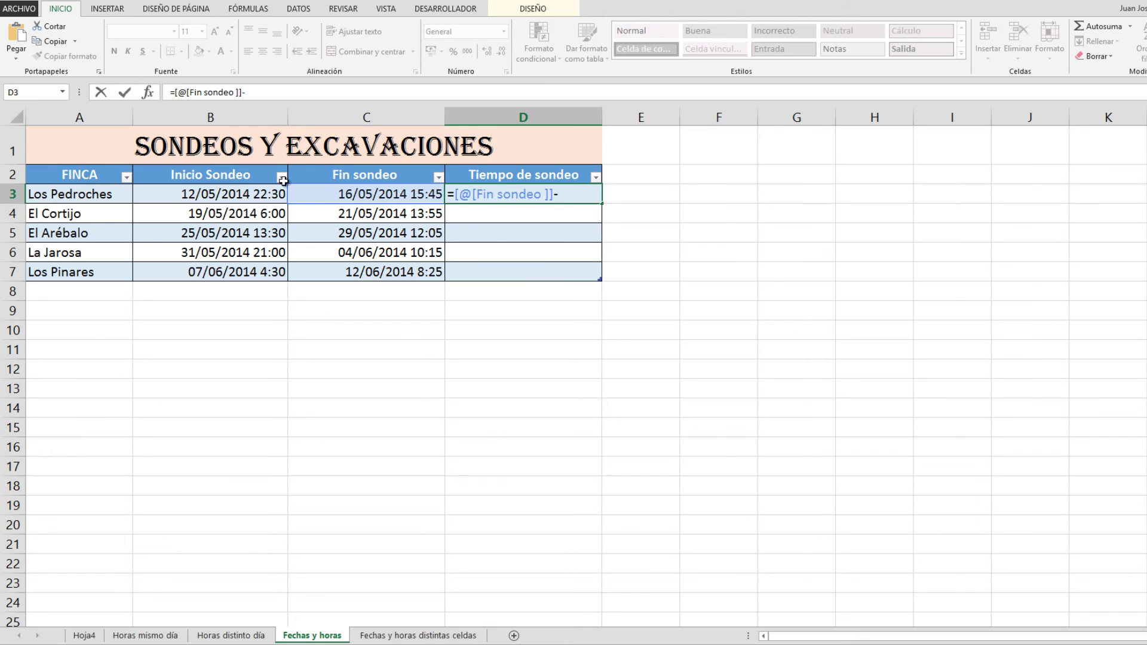
pyautogui.click(204, 198)
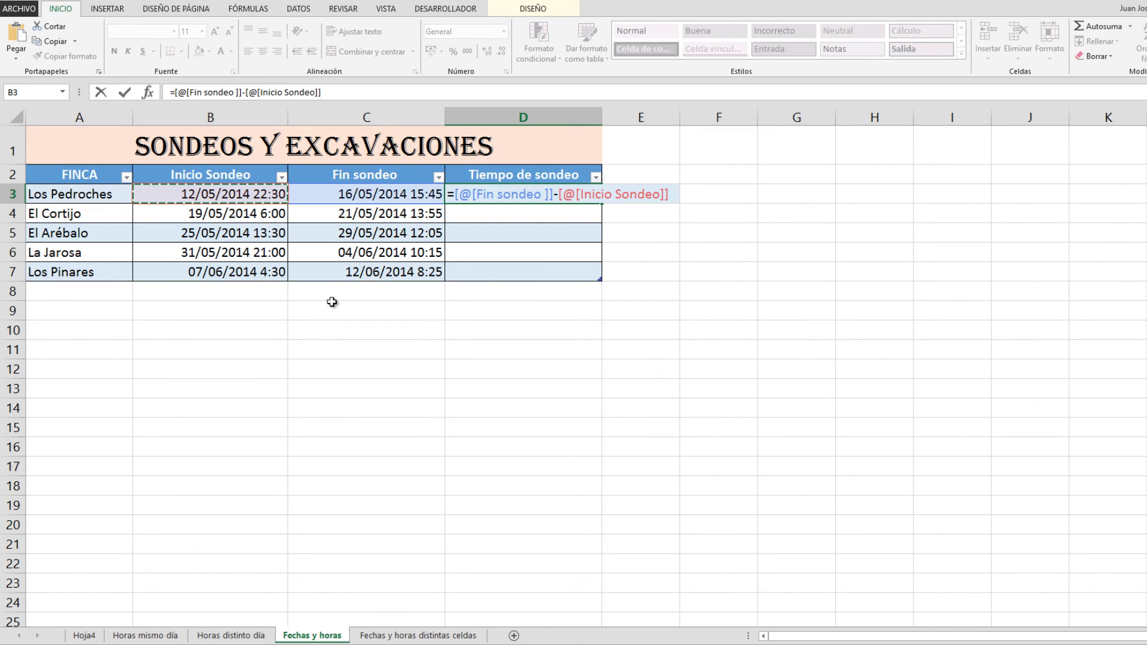
pyautogui.press('Return')
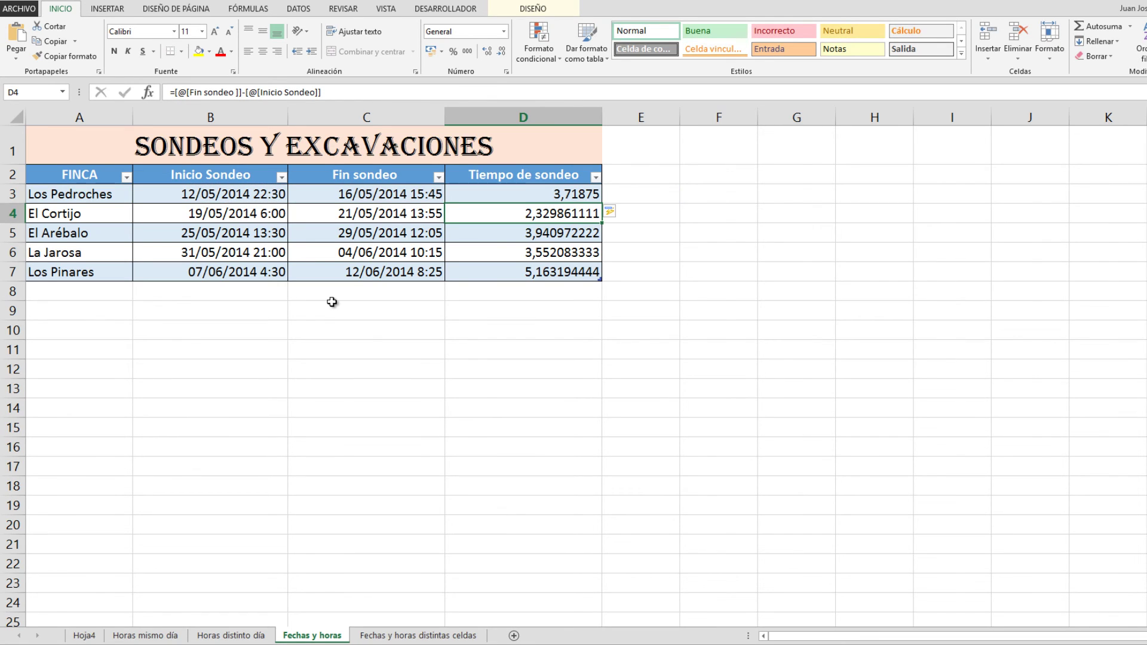
# Format the Tiempo de sondeo cell D3 with the Hora category and the 37:30:55 type
pyautogui.press('Up')
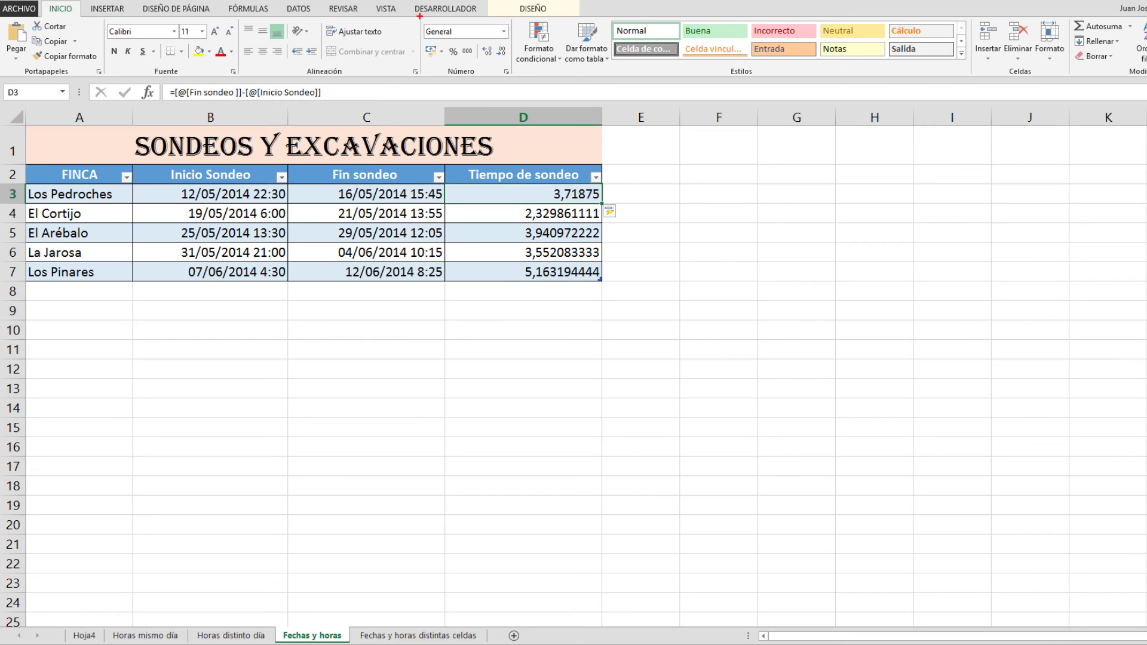
pyautogui.moveTo(420, 16); pyautogui.dragTo(514, 77)
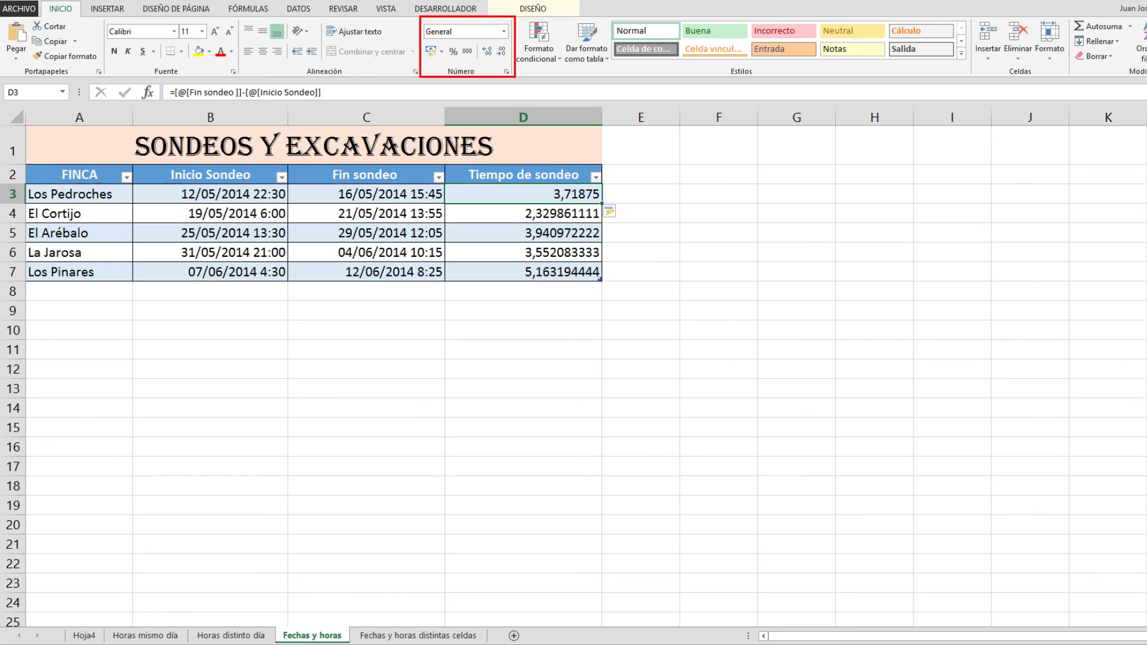
pyautogui.moveTo(40, 3); pyautogui.dragTo(79, 15)
pyautogui.press('Escape')
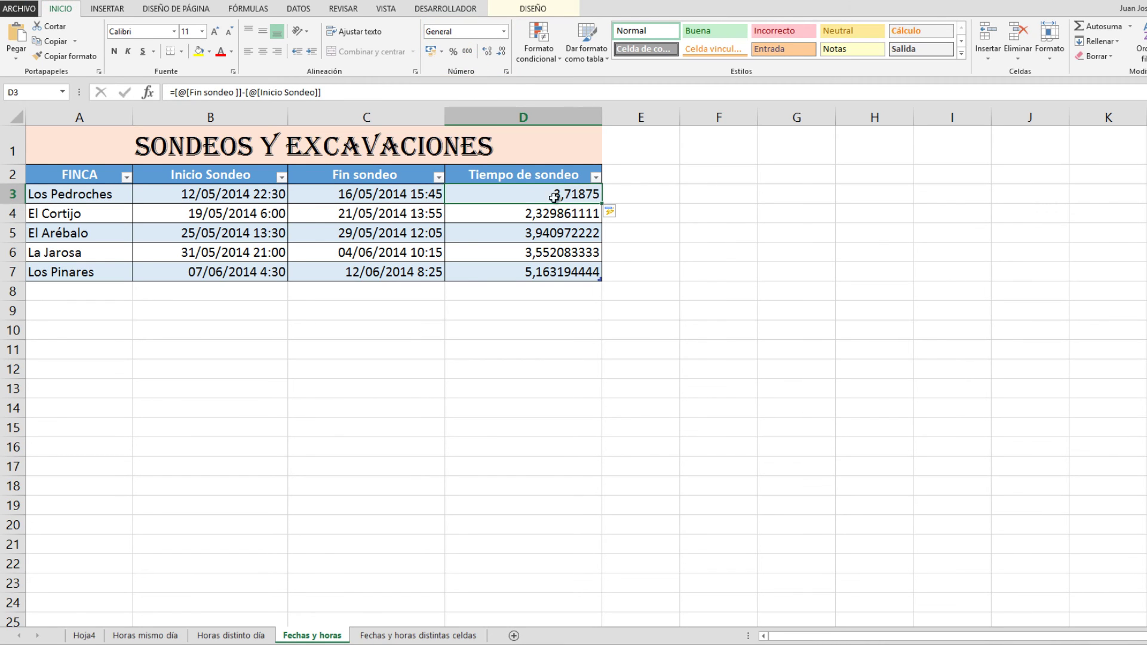
pyautogui.click(507, 72)
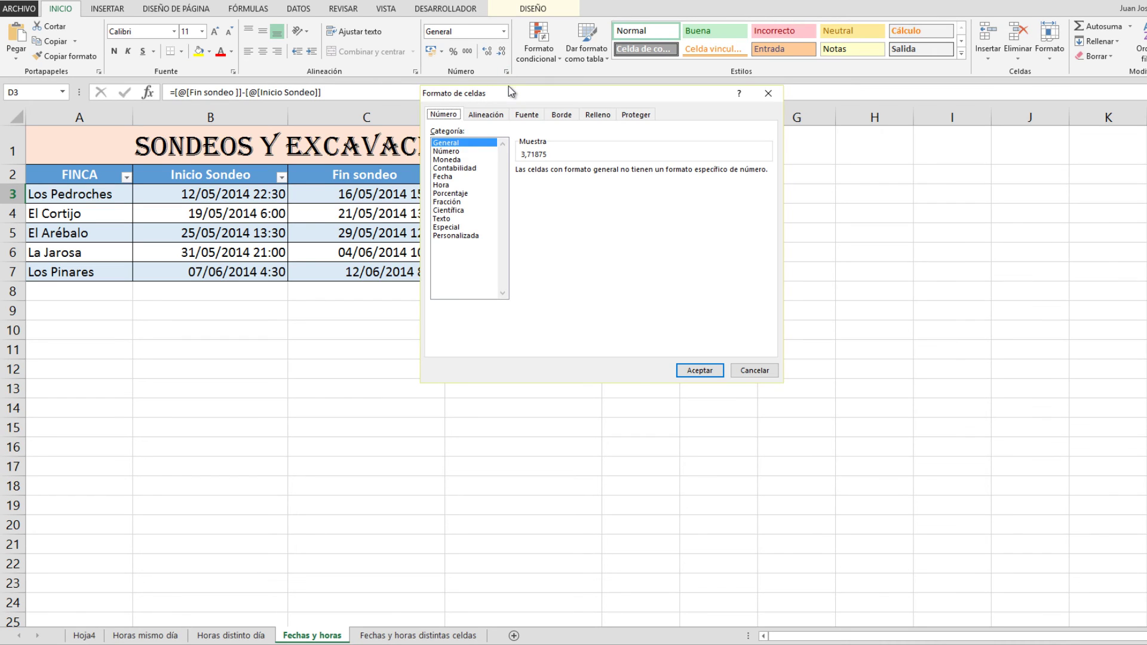
pyautogui.click(443, 186)
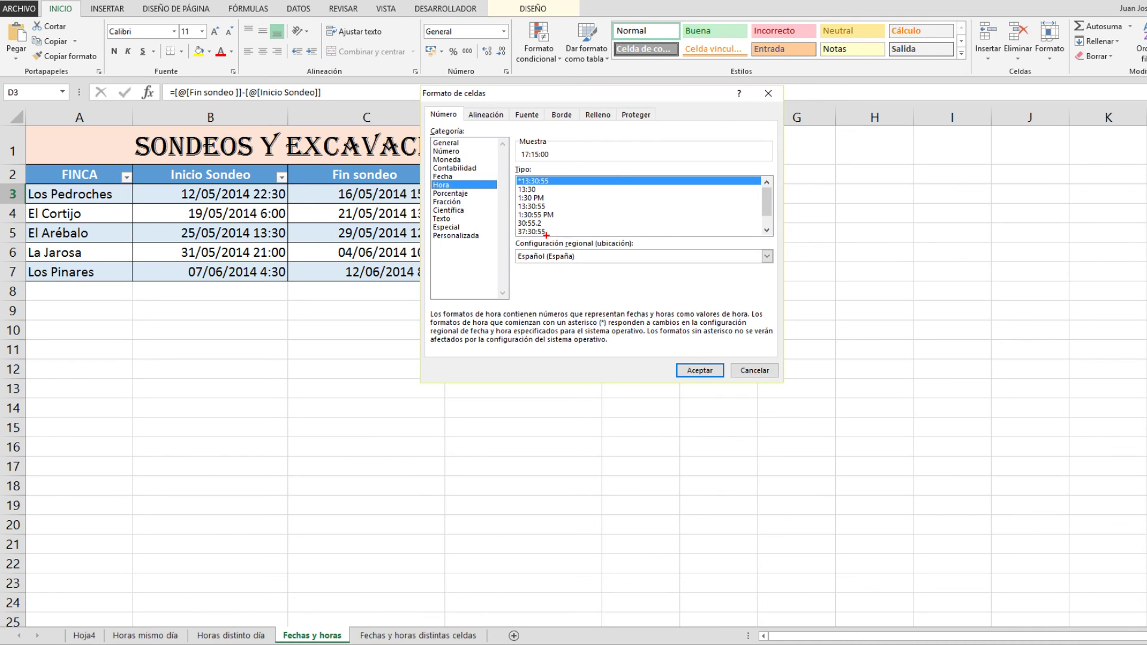
pyautogui.moveTo(547, 233); pyautogui.dragTo(611, 225)
pyautogui.press('Escape')
pyautogui.click(529, 232)
pyautogui.click(699, 372)
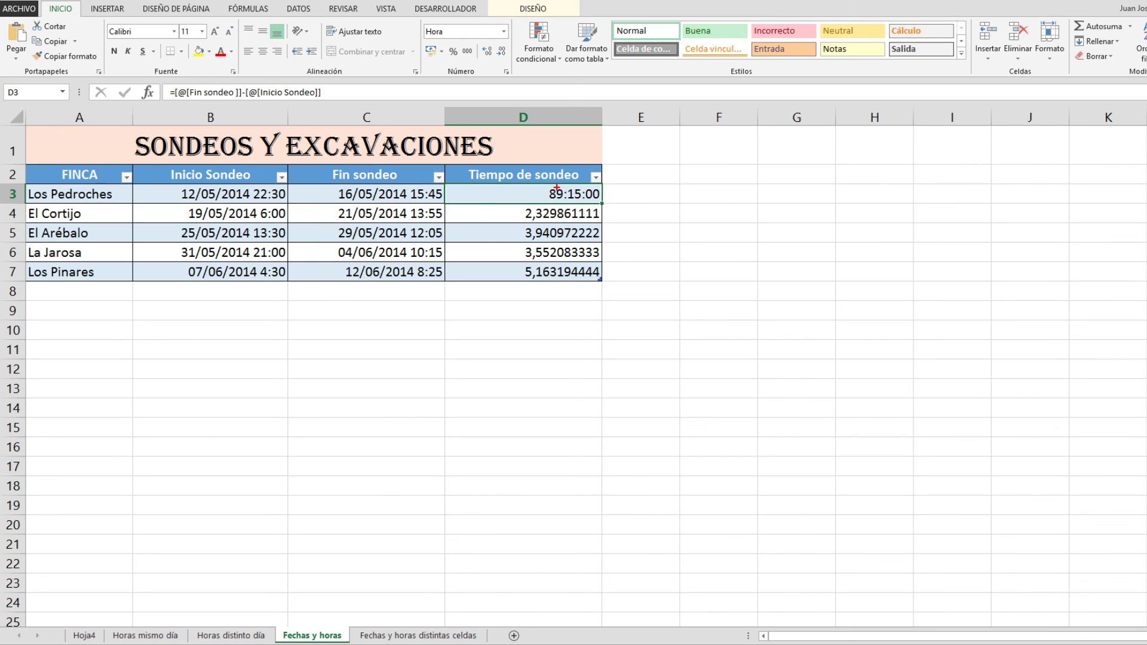
# Fill the formatted Tiempo de sondeo cell D3 down through D7
pyautogui.moveTo(557, 189); pyautogui.dragTo(557, 117)
pyautogui.press('Escape')
pyautogui.moveTo(601, 205); pyautogui.dragTo(602, 281)
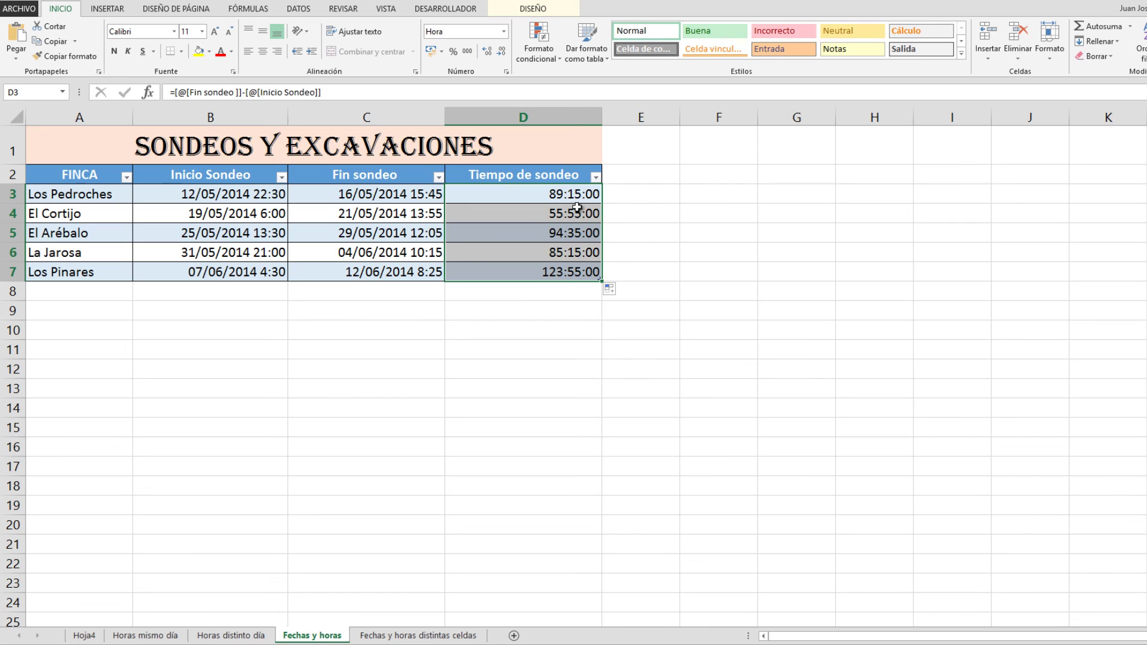
pyautogui.click(626, 190)
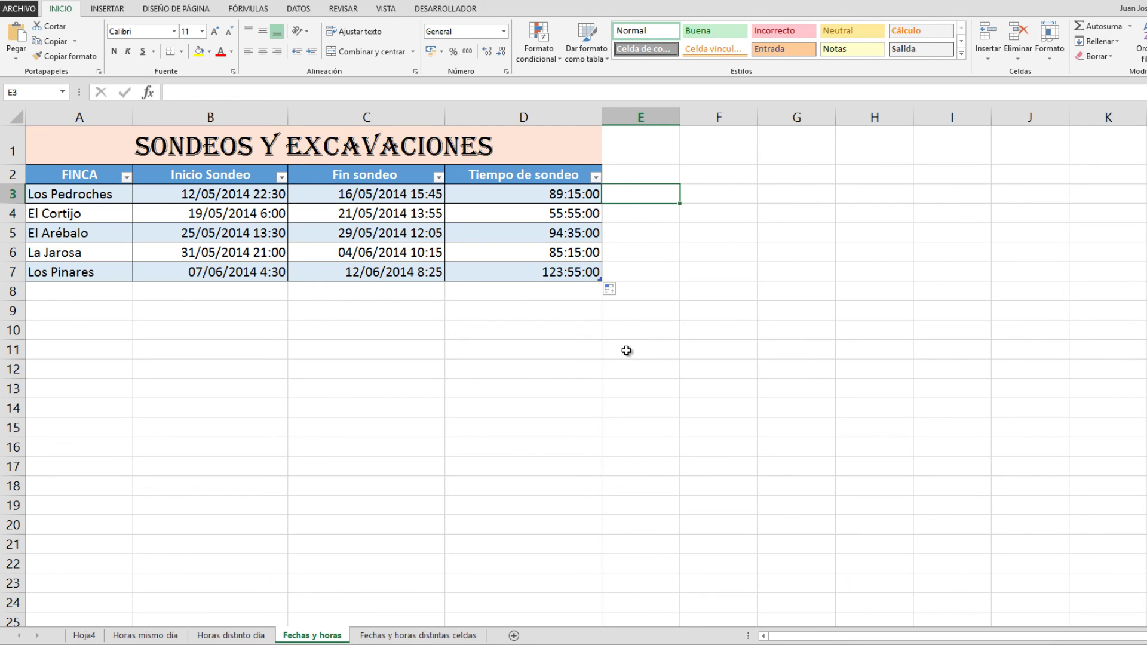
# Switch to the Fechas y horas distintas celdas sheet and review its separate start and end date and time columns
pyautogui.click(413, 636)
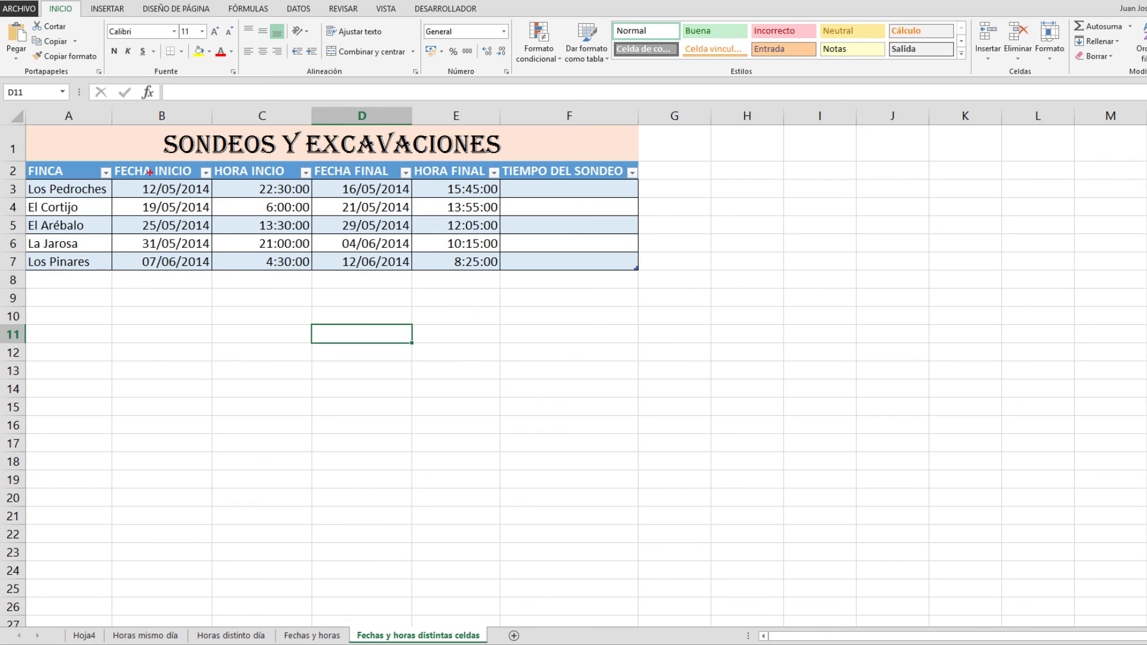
pyautogui.moveTo(155, 80); pyautogui.dragTo(158, 184)
pyautogui.moveTo(272, 94); pyautogui.dragTo(272, 177)
pyautogui.moveTo(358, 167); pyautogui.dragTo(370, 102)
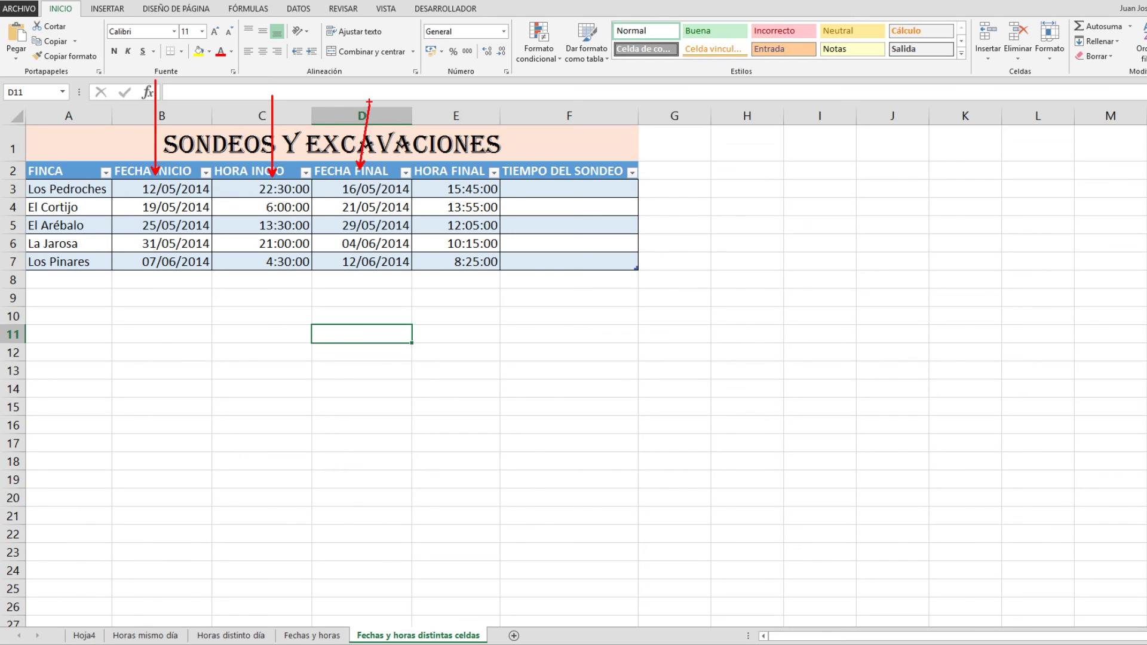
pyautogui.moveTo(461, 172); pyautogui.dragTo(484, 105)
pyautogui.moveTo(142, 181)
pyautogui.mouseDown()
pyautogui.moveTo(191, 199)
pyautogui.moveTo(500, 199)
pyautogui.mouseUp()
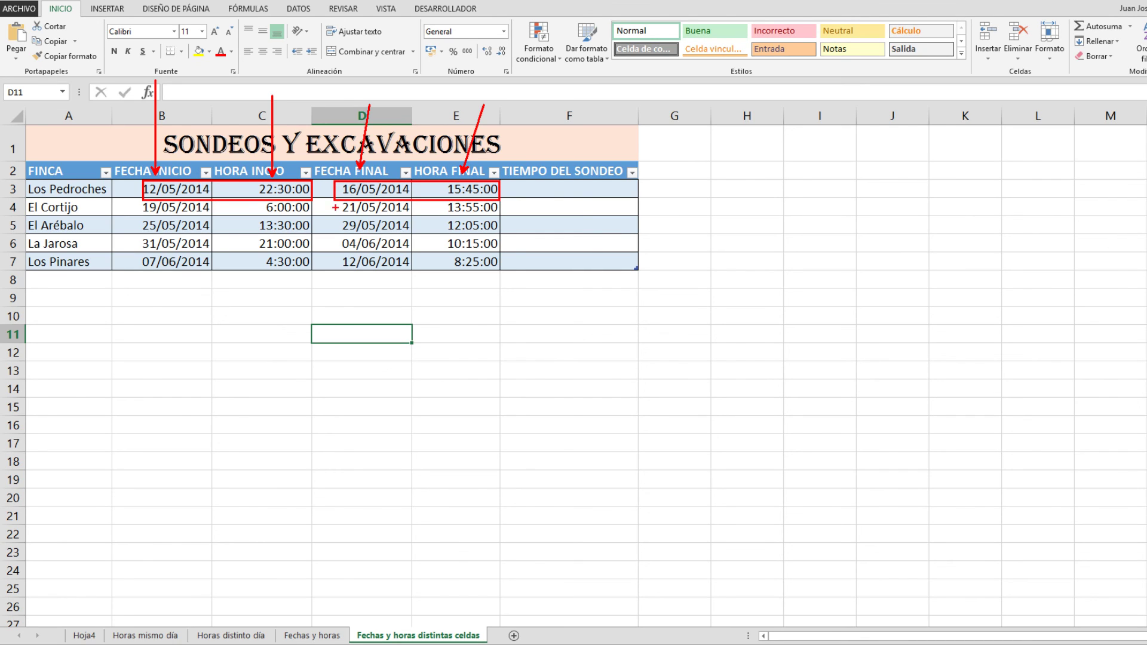
pyautogui.press('Escape')
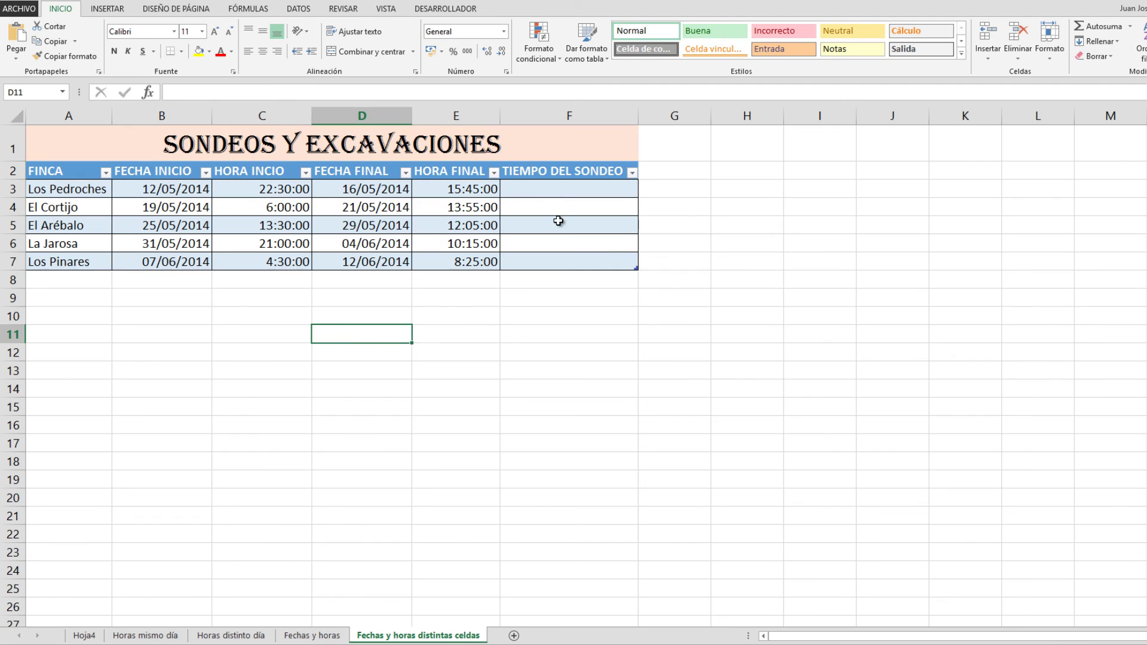
# Enter the TIEMPO DEL SONDEO formula in F3: =[@[FECHA FINAL ]]+[@[HORA FINAL]]-[@[FECHA INICIO]]-[@[HORA INCIO]]
pyautogui.click(555, 190)
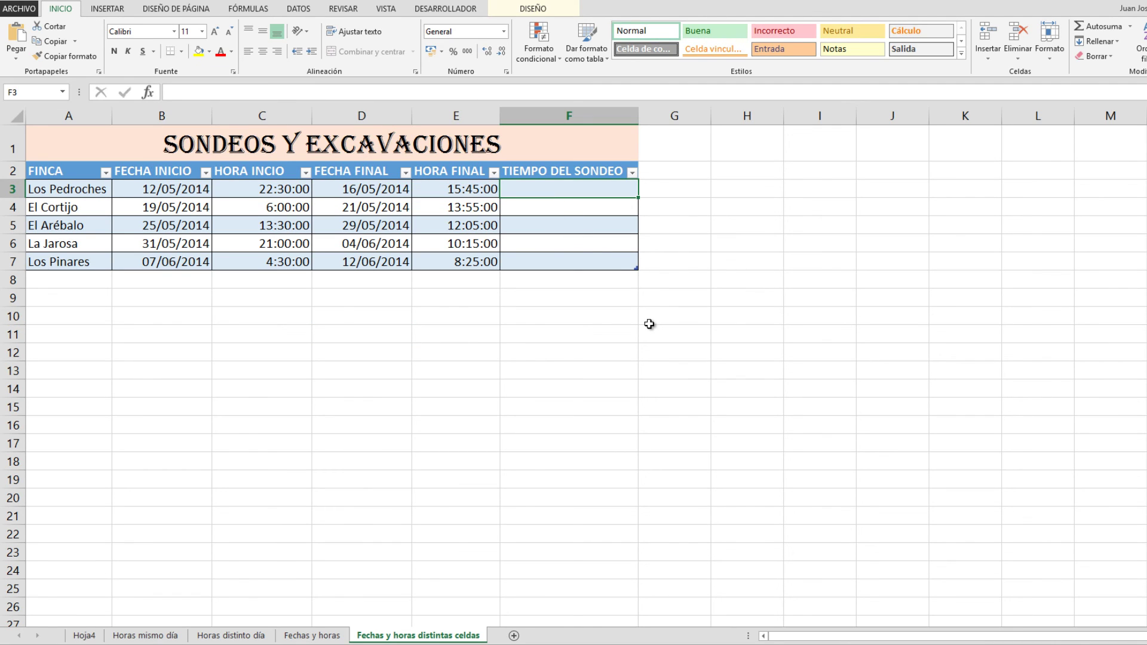
pyautogui.write('=')
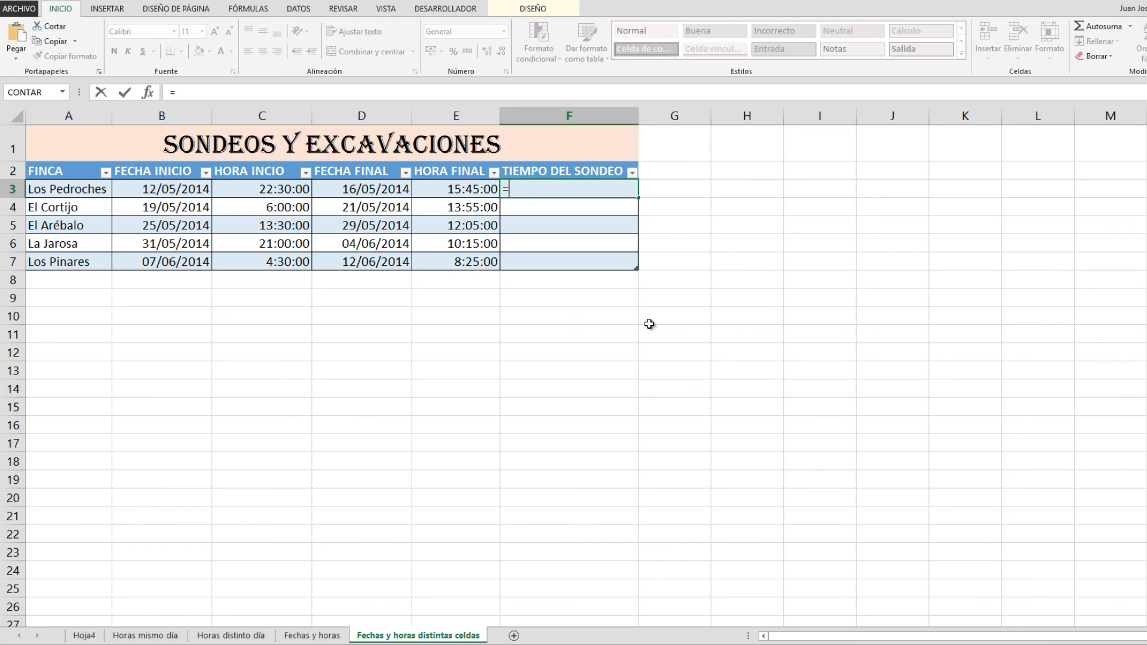
pyautogui.click(354, 189)
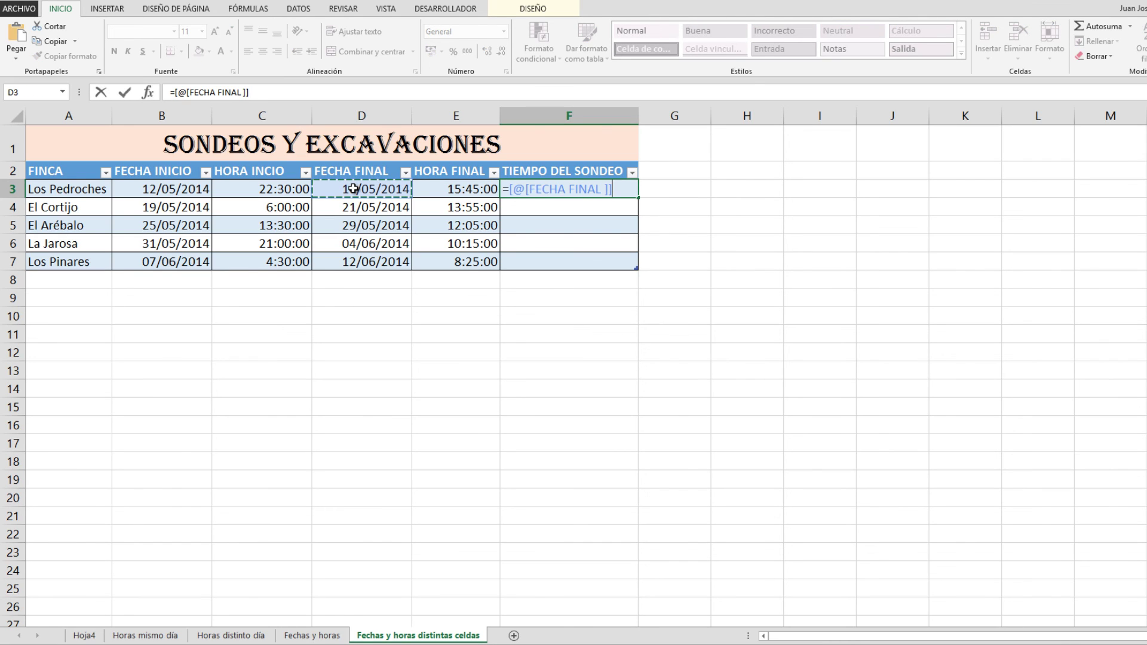
pyautogui.write('+')
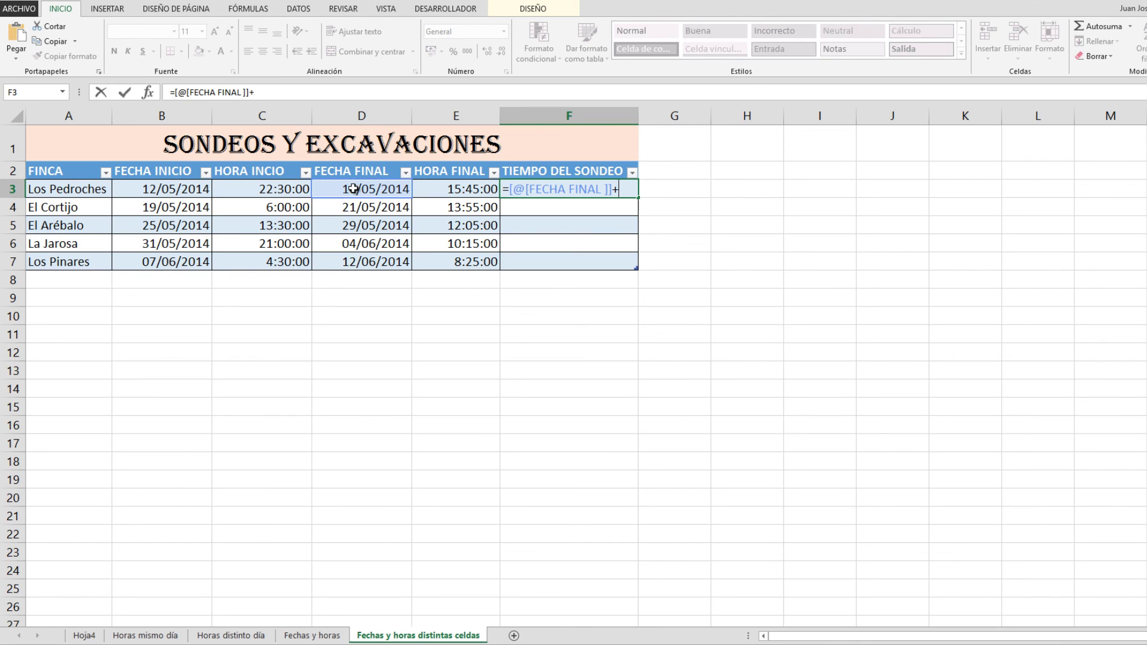
pyautogui.click(475, 191)
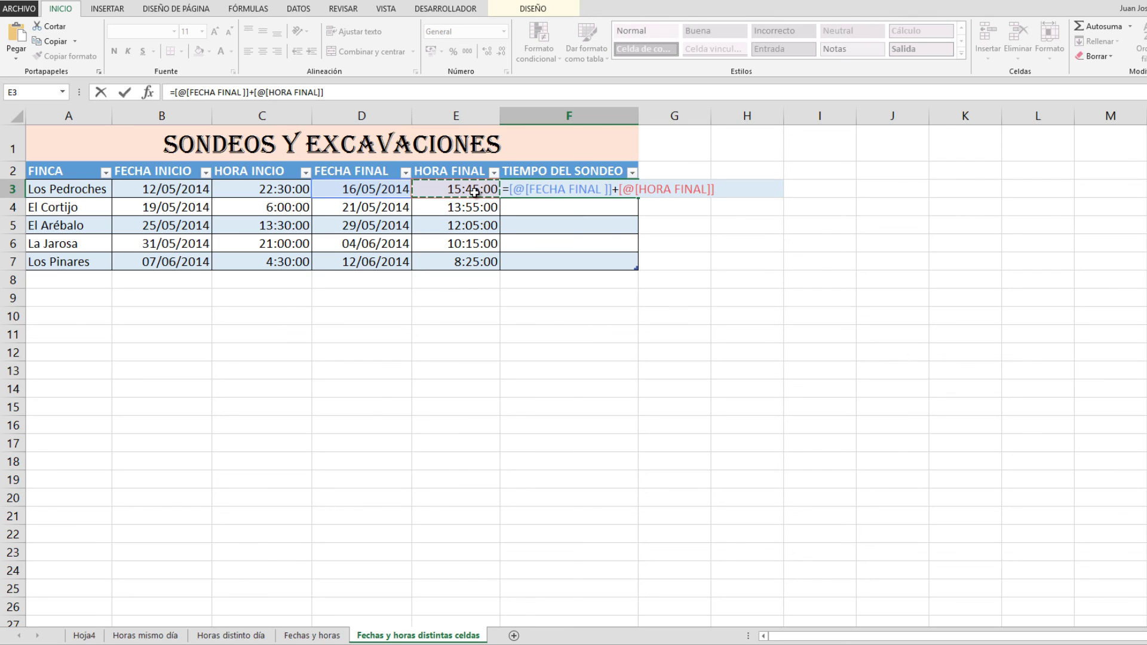
pyautogui.write('-')
pyautogui.click(161, 188)
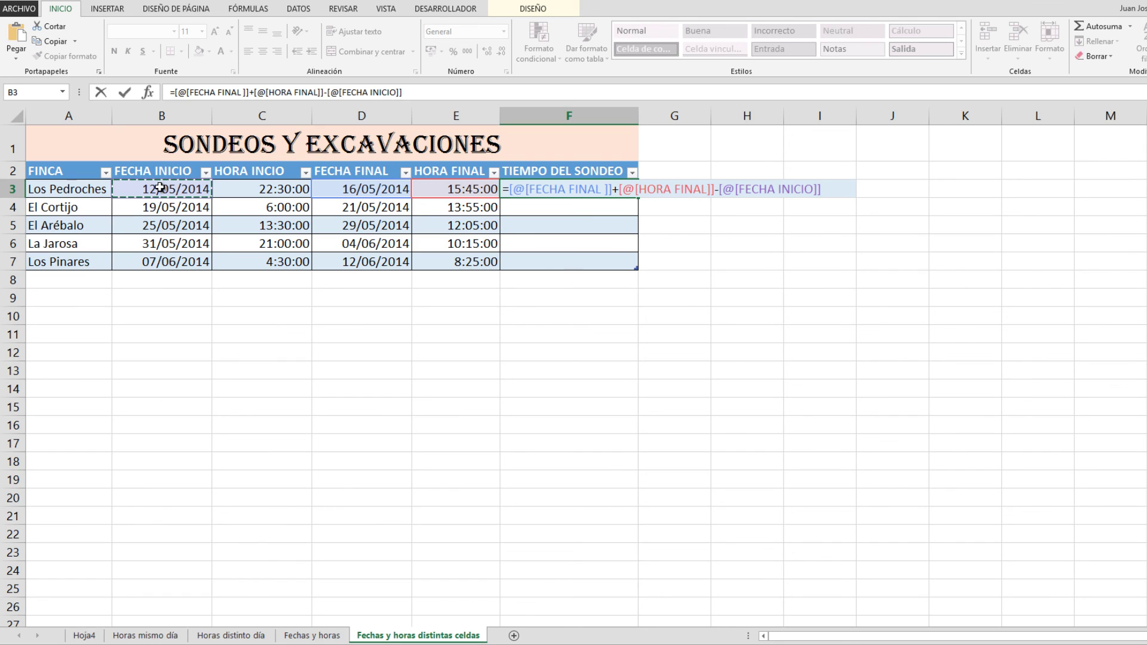
pyautogui.write('-')
pyautogui.click(269, 190)
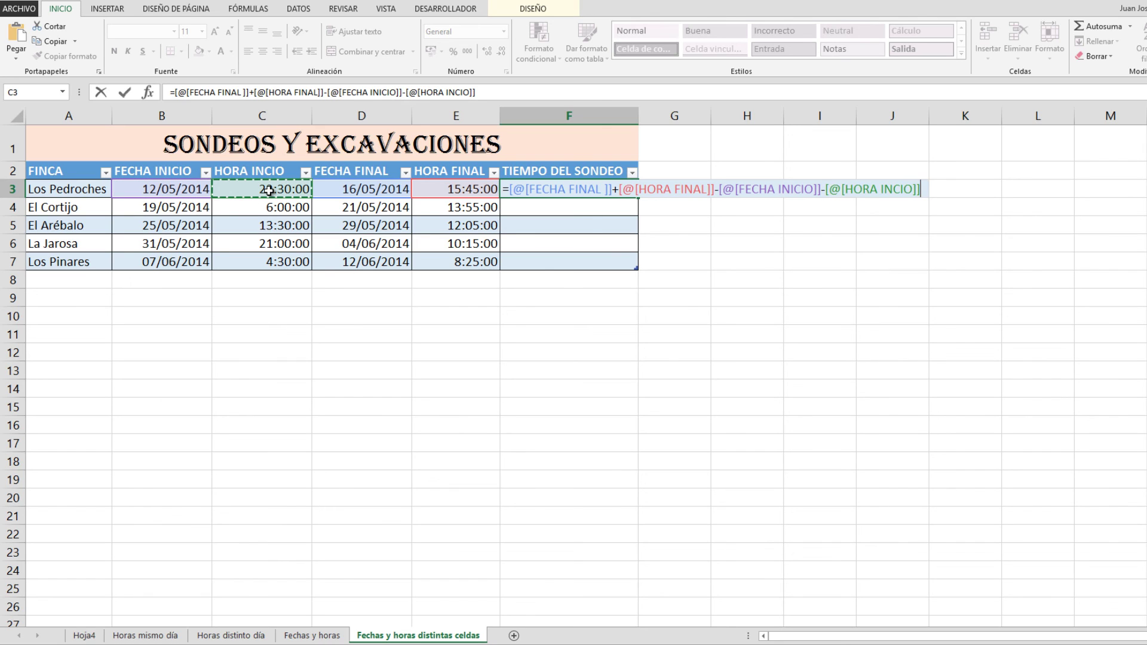
pyautogui.press('Return')
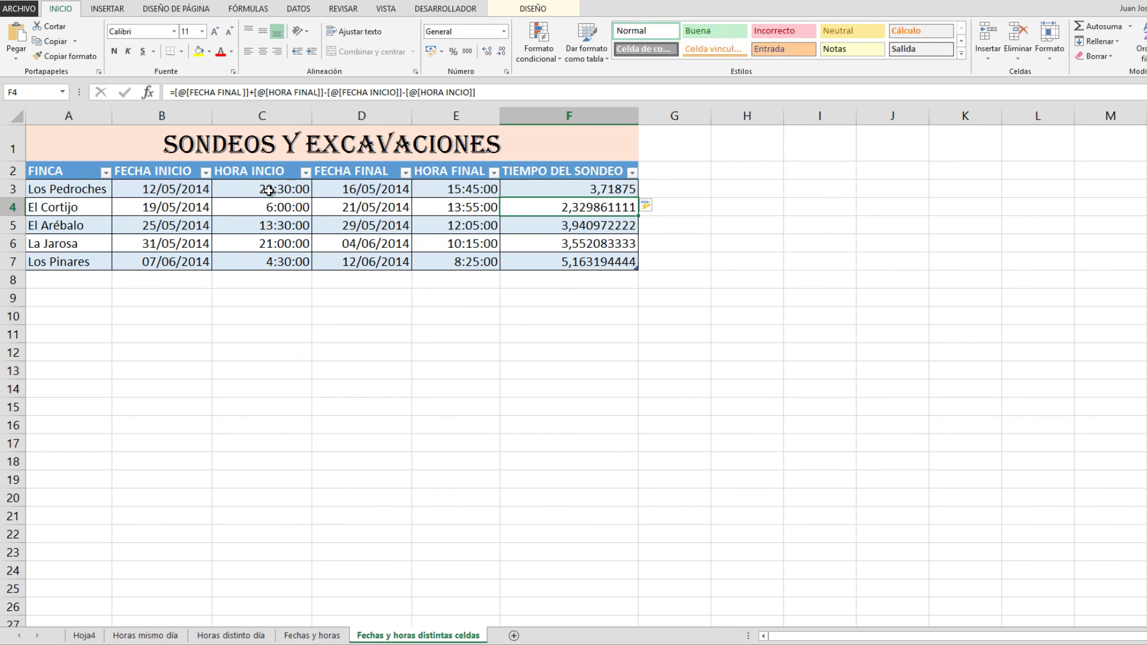
pyautogui.press('Up')
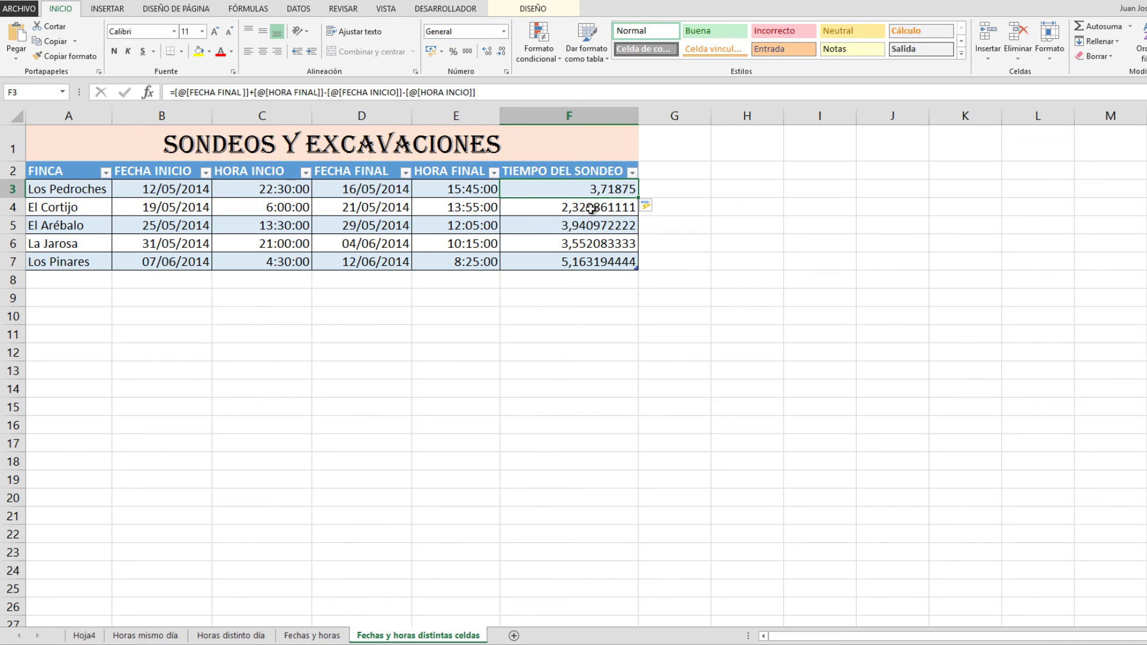
# Format TIEMPO DEL SONDEO cell F3 with the Hora category and 37:30:55 type, and fill it down through F7
pyautogui.click(507, 73)
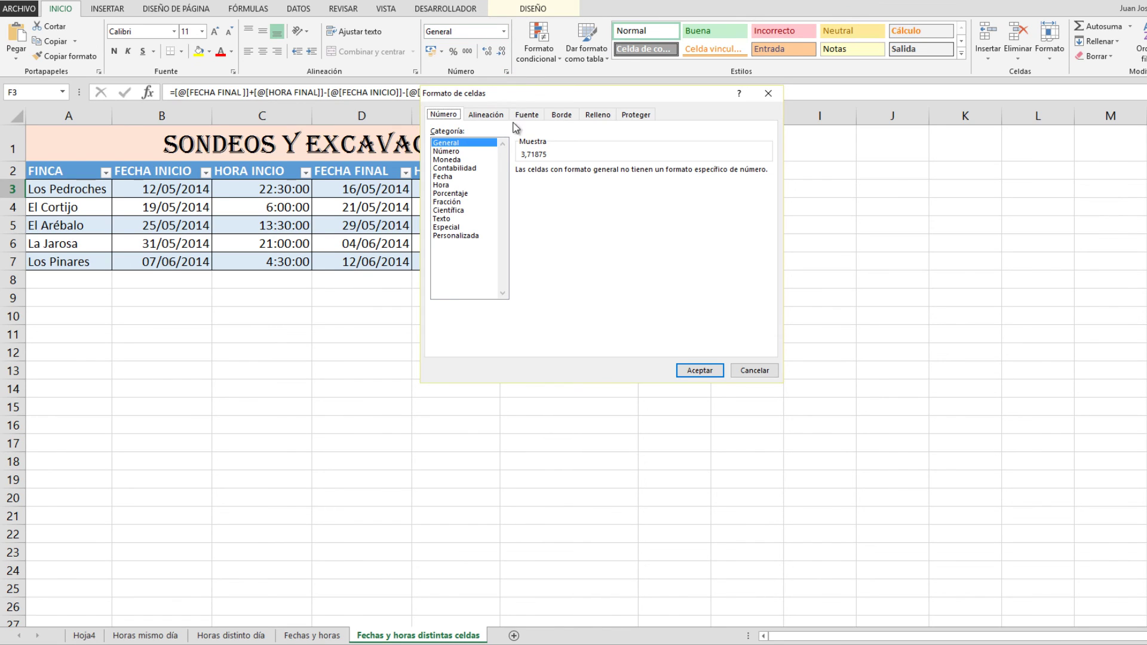
pyautogui.click(450, 185)
pyautogui.click(542, 232)
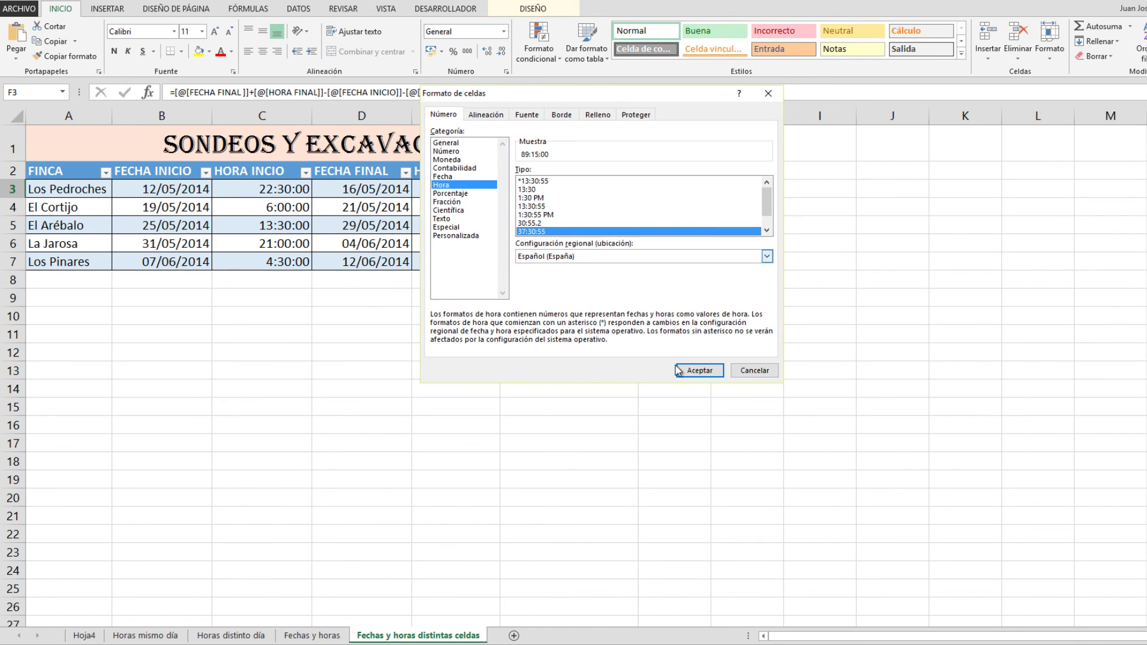
pyautogui.click(700, 371)
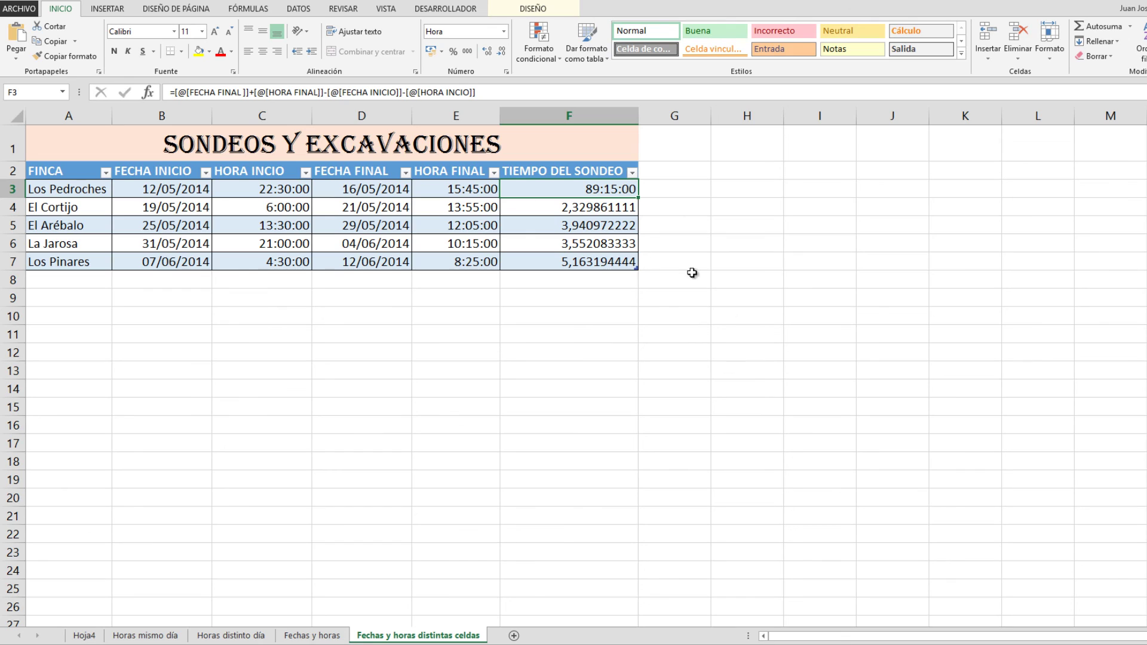
pyautogui.doubleClick(638, 198)
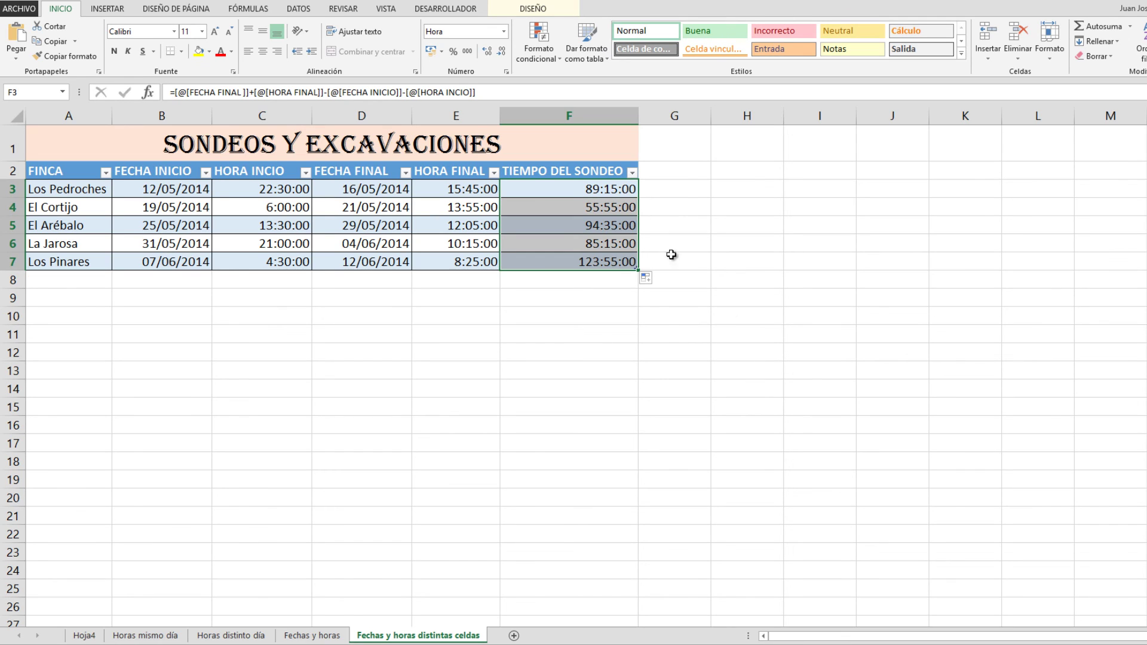
pyautogui.click(654, 333)
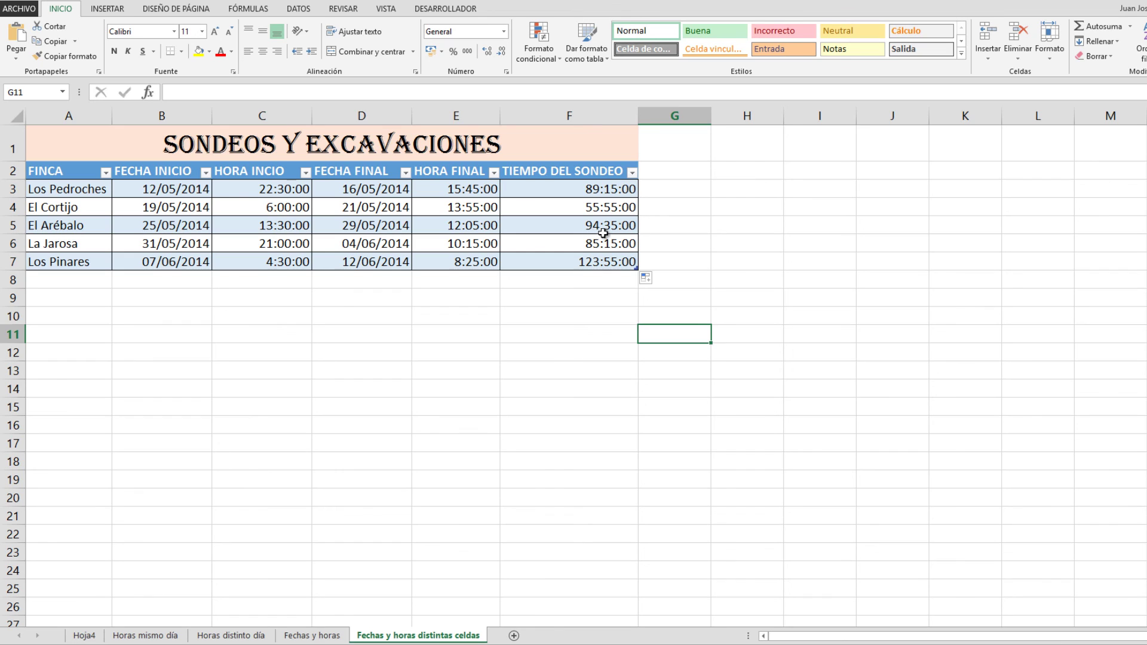
# Compare the elapsed times on the Fechas y horas sheet with those on Fechas y horas distintas celdas, including its separate start date and time columns
pyautogui.click(312, 636)
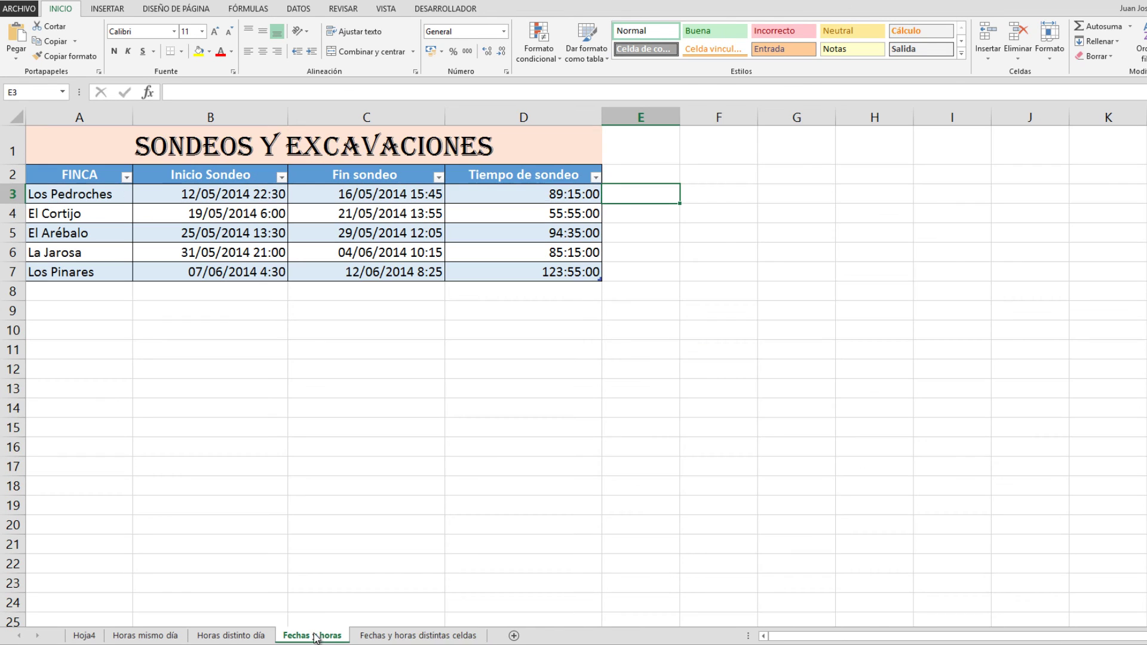
pyautogui.click(527, 234)
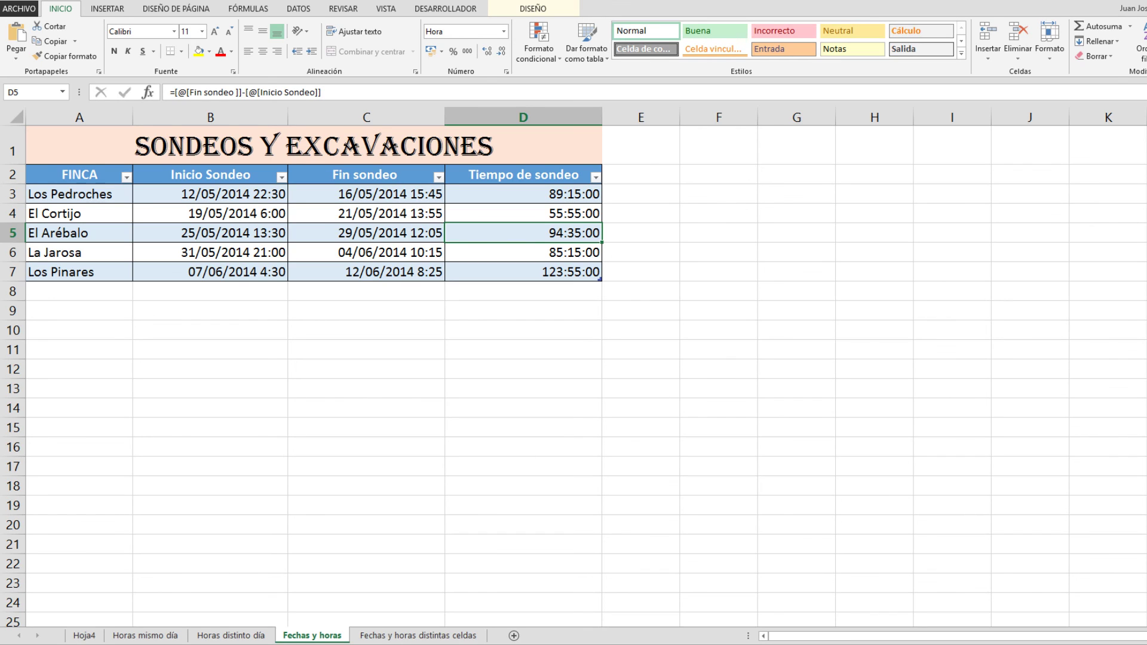
pyautogui.click(419, 635)
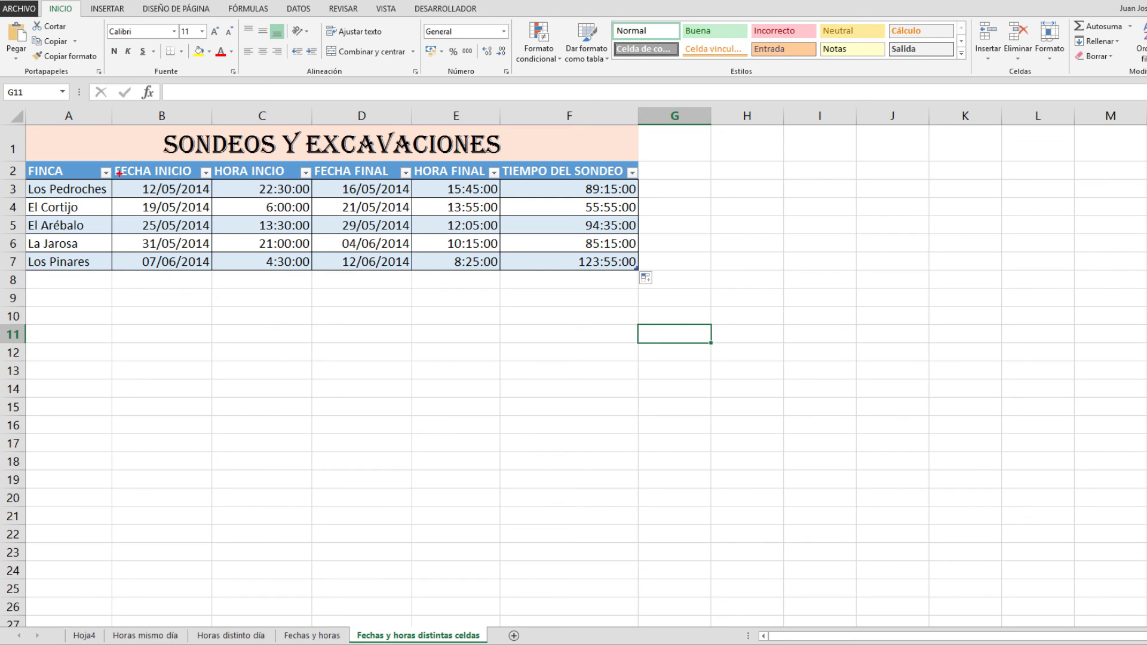
pyautogui.moveTo(112, 160)
pyautogui.mouseDown()
pyautogui.moveTo(210, 245)
pyautogui.moveTo(211, 269)
pyautogui.mouseUp()
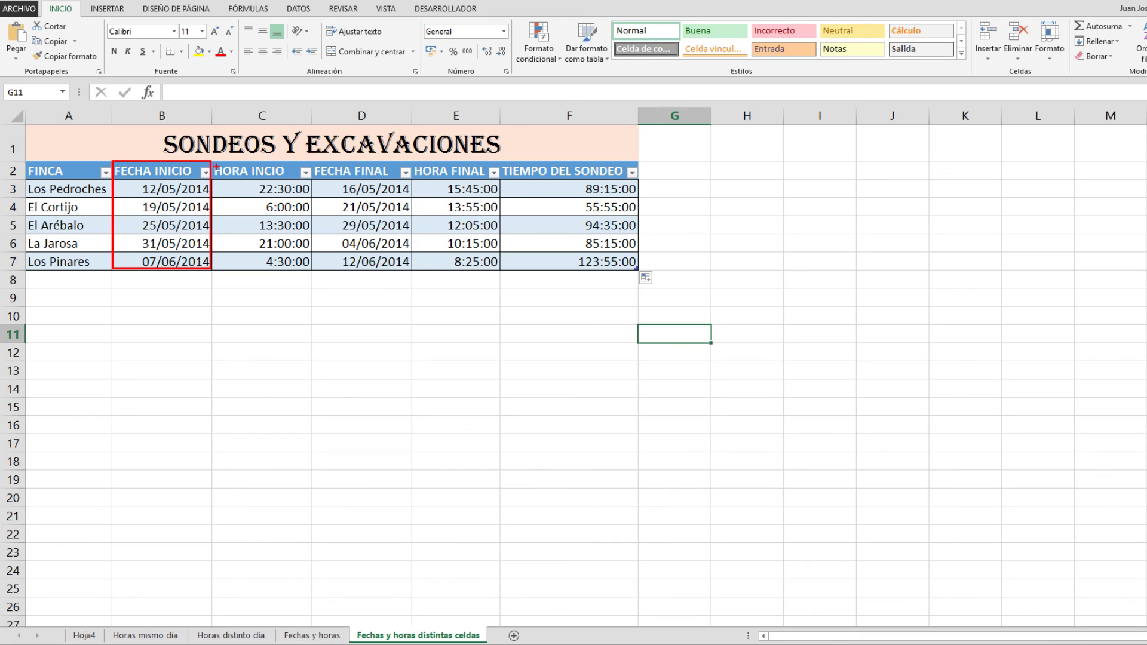
pyautogui.moveTo(212, 160)
pyautogui.mouseDown()
pyautogui.moveTo(287, 268)
pyautogui.moveTo(312, 271)
pyautogui.mouseUp()
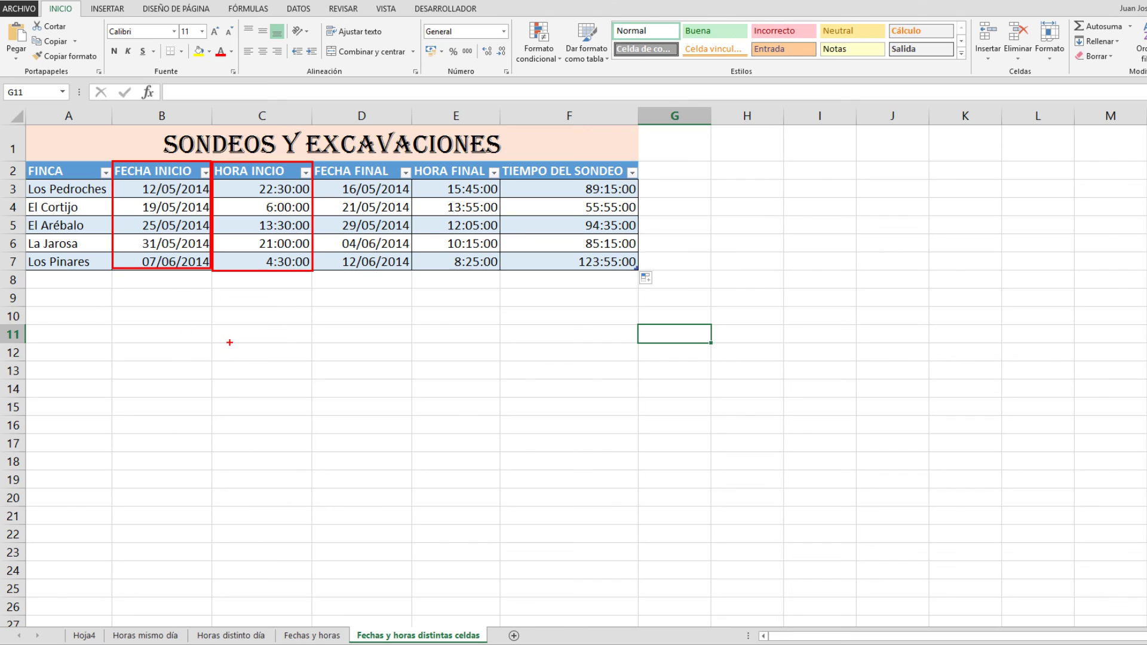
pyautogui.press('Escape')
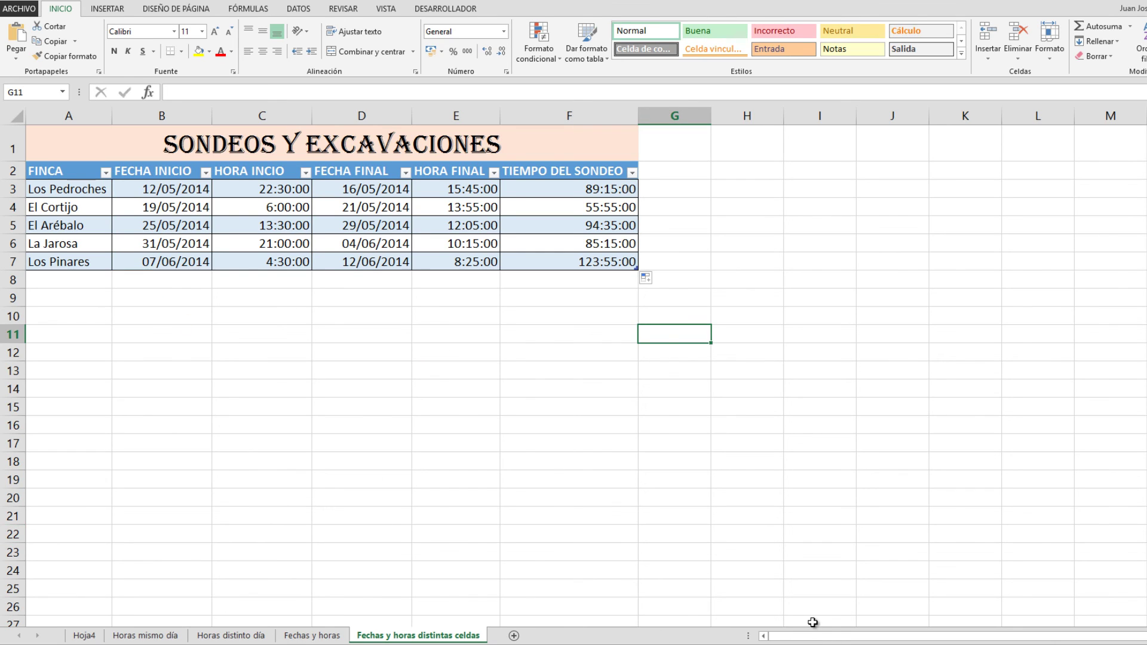